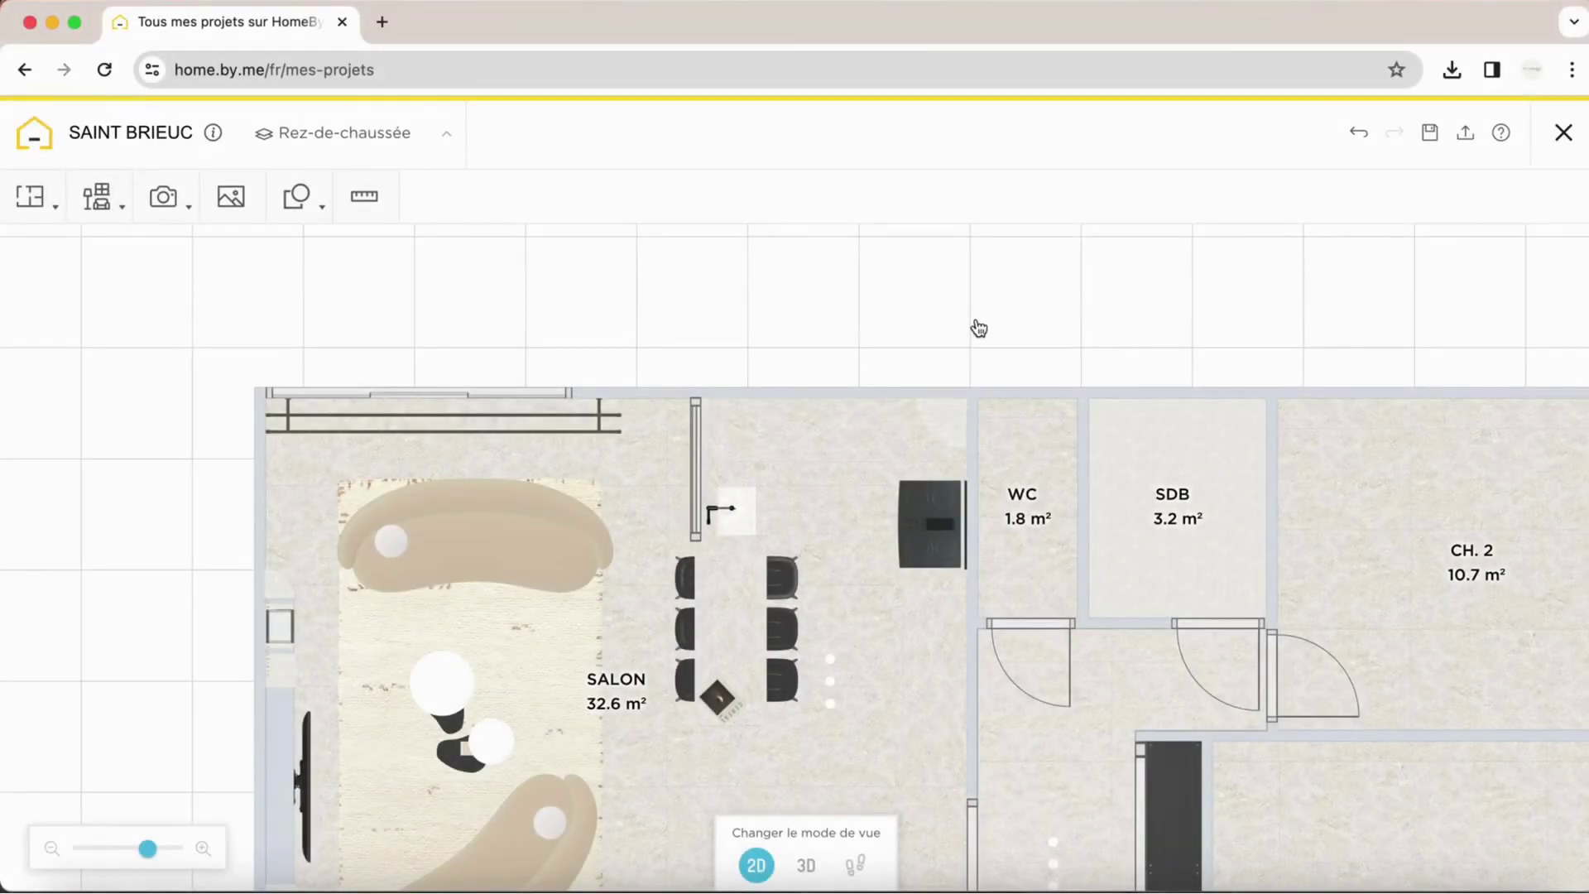
- Add a white GENERIQUE double window from Construire > Fenêtres doubles to the project
{"action": "left_click", "coordinate": [97, 197]}
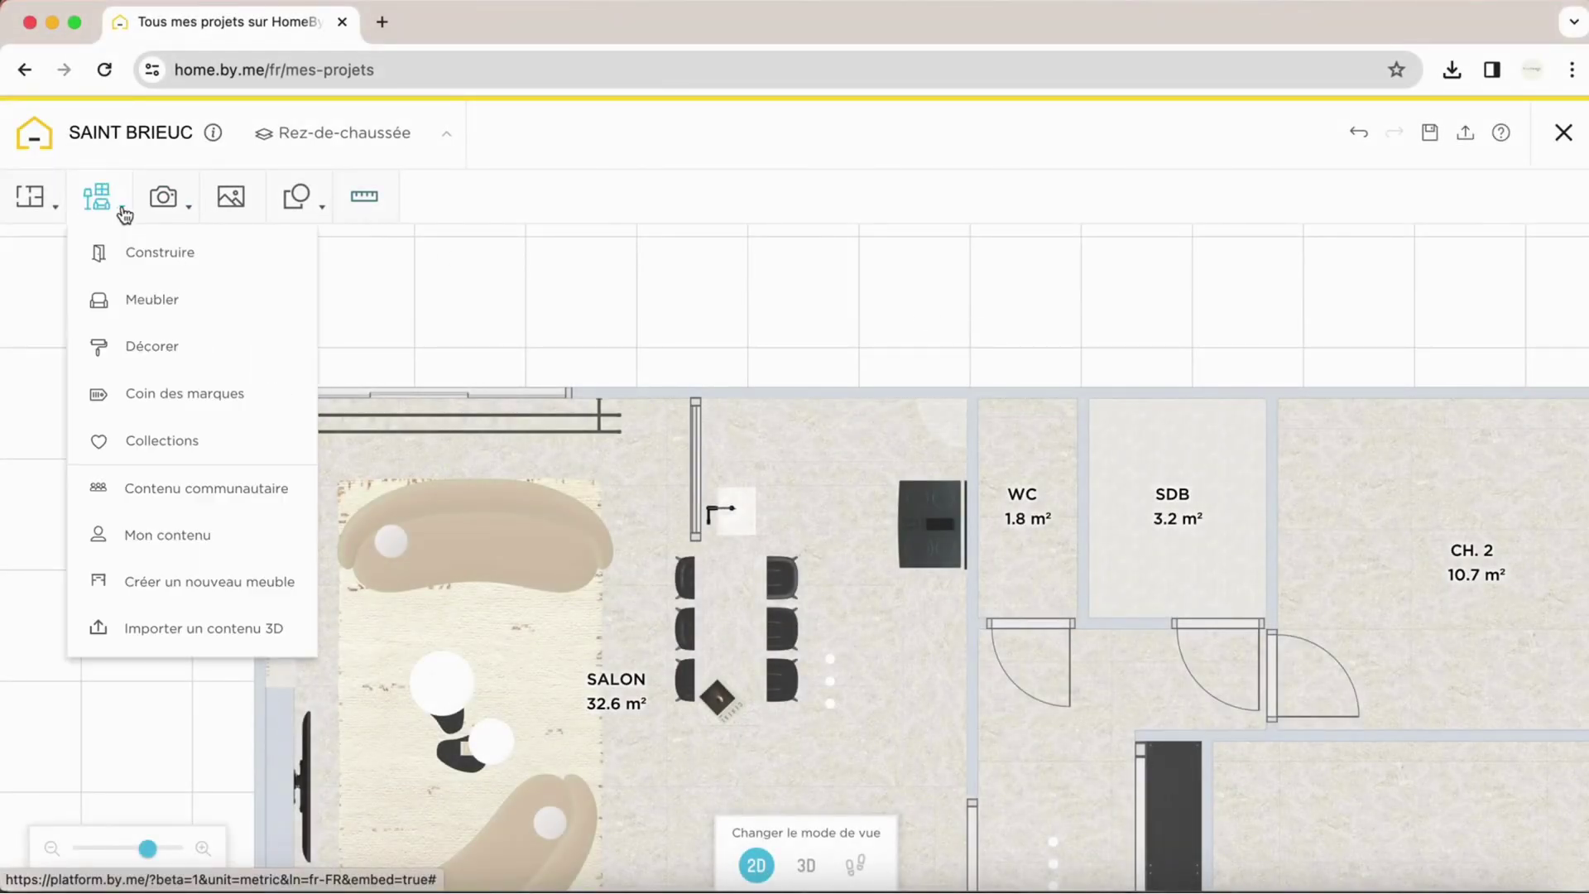
{"action": "left_click", "coordinate": [137, 252]}
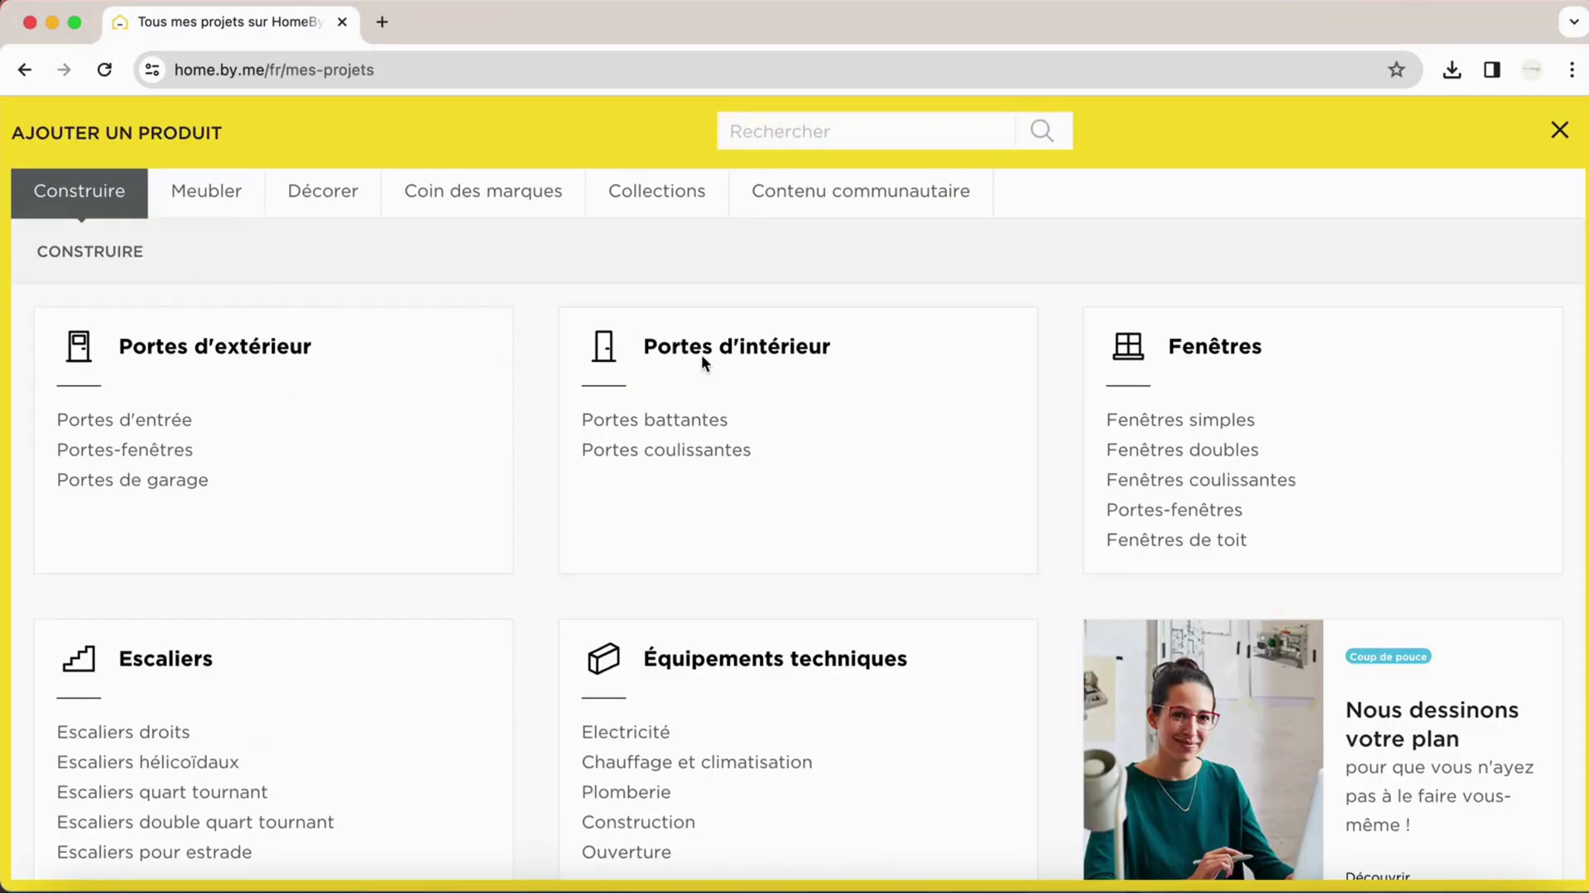
{"action": "left_click", "coordinate": [1174, 449]}
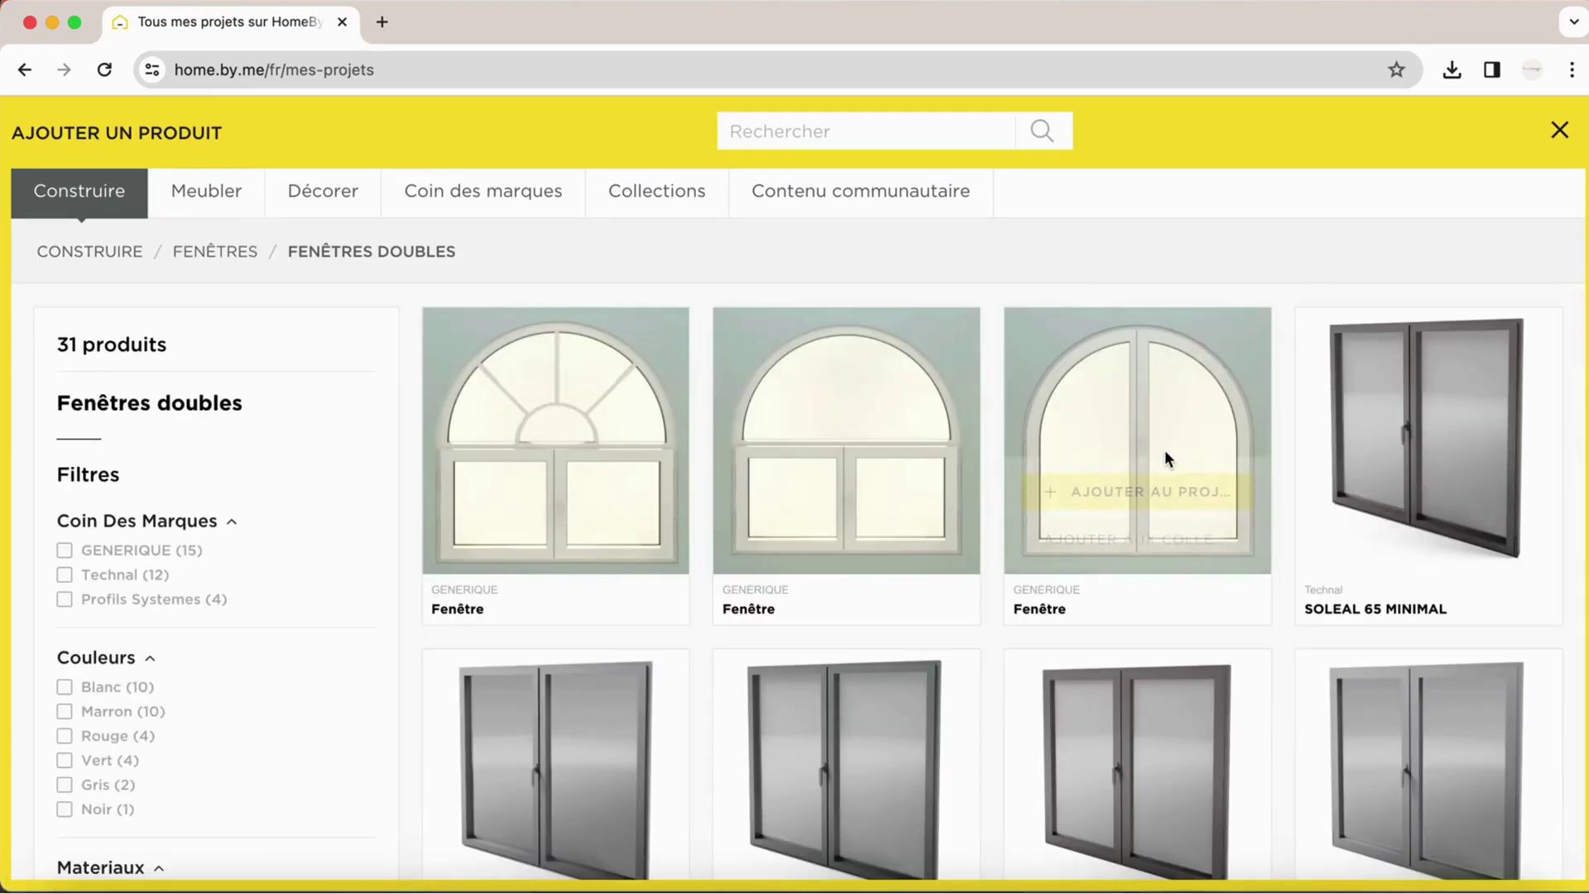
{"action": "left_click", "coordinate": [174, 550]}
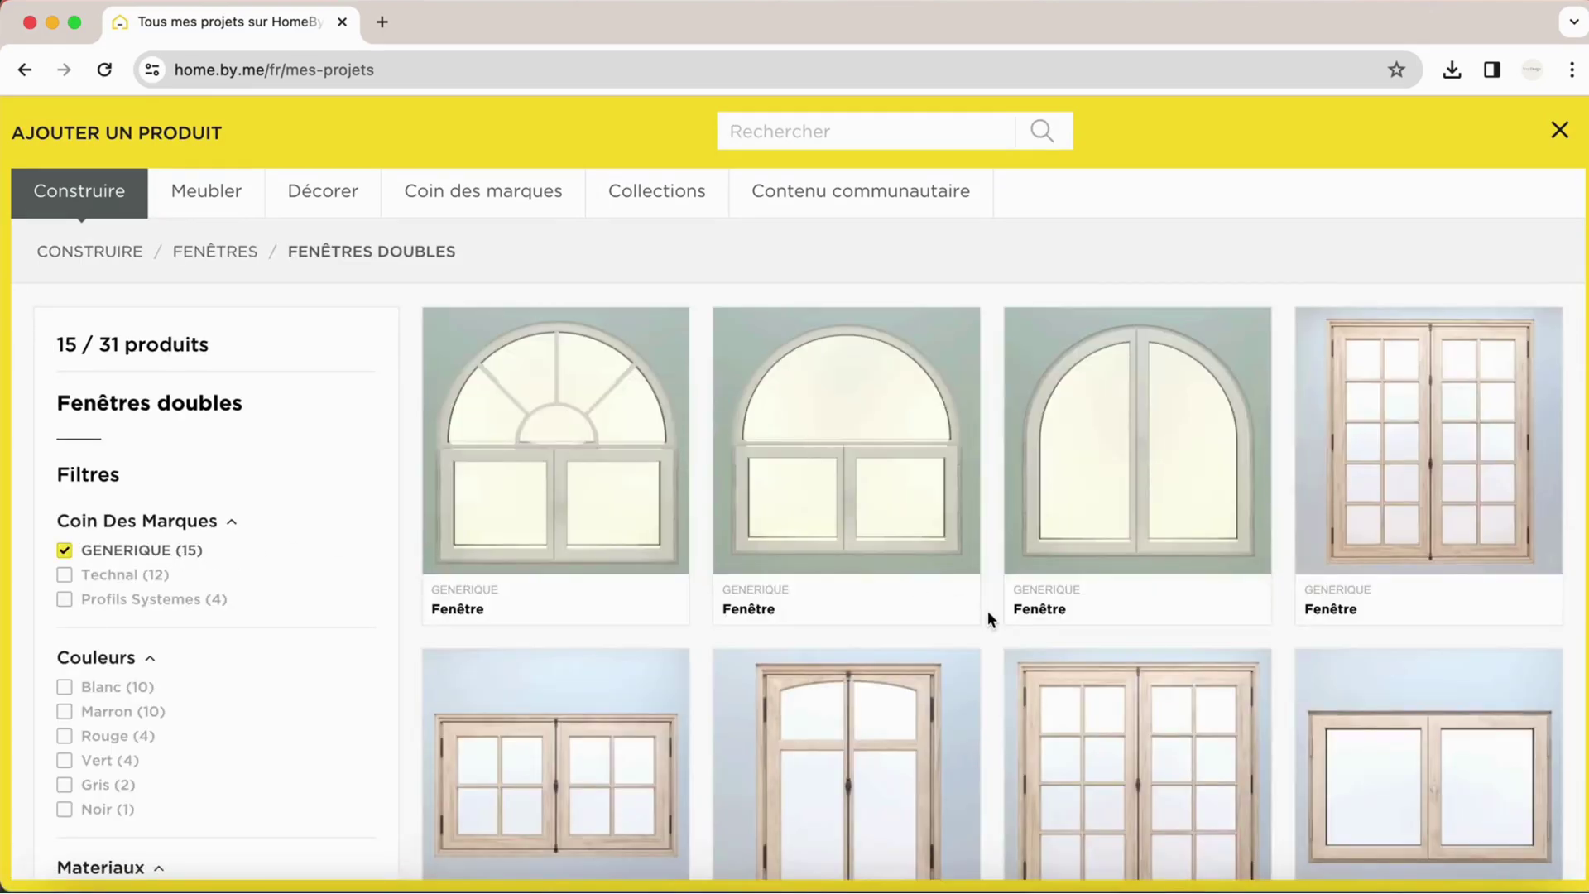
{"action": "scroll", "coordinate": [988, 609], "scroll_direction": "down", "scroll_amount": 5}
{"action": "scroll", "coordinate": [988, 610], "scroll_direction": "down", "scroll_amount": 3}
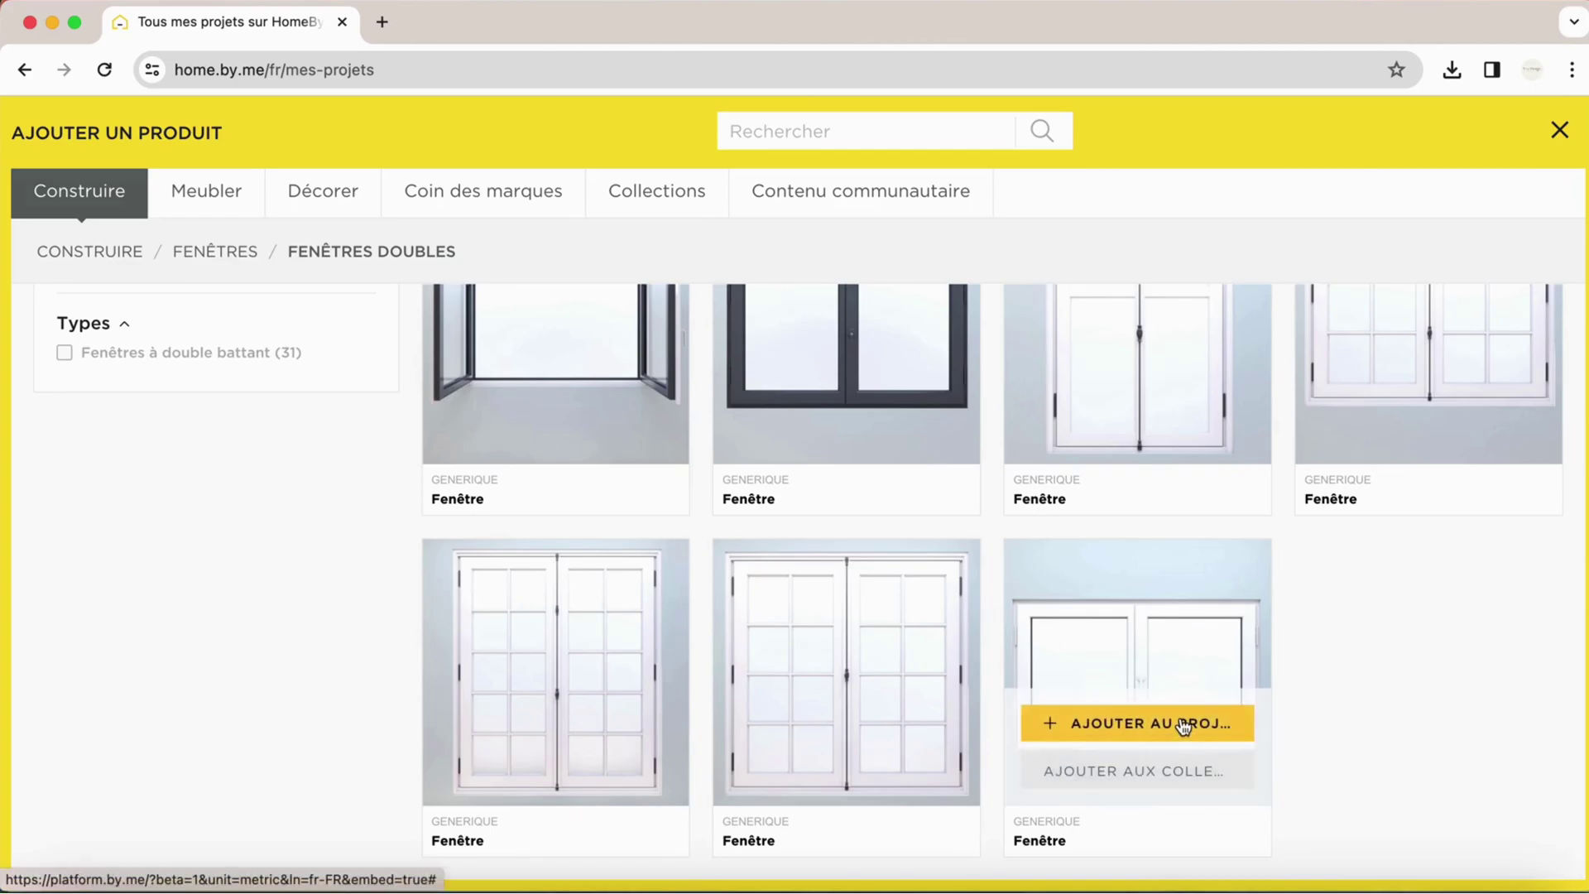
{"action": "left_click", "coordinate": [1186, 720]}
- Place the window on the kitchen wall, 128 cm wide and 50 cm from the adjacent wall
{"action": "left_click", "coordinate": [810, 409]}
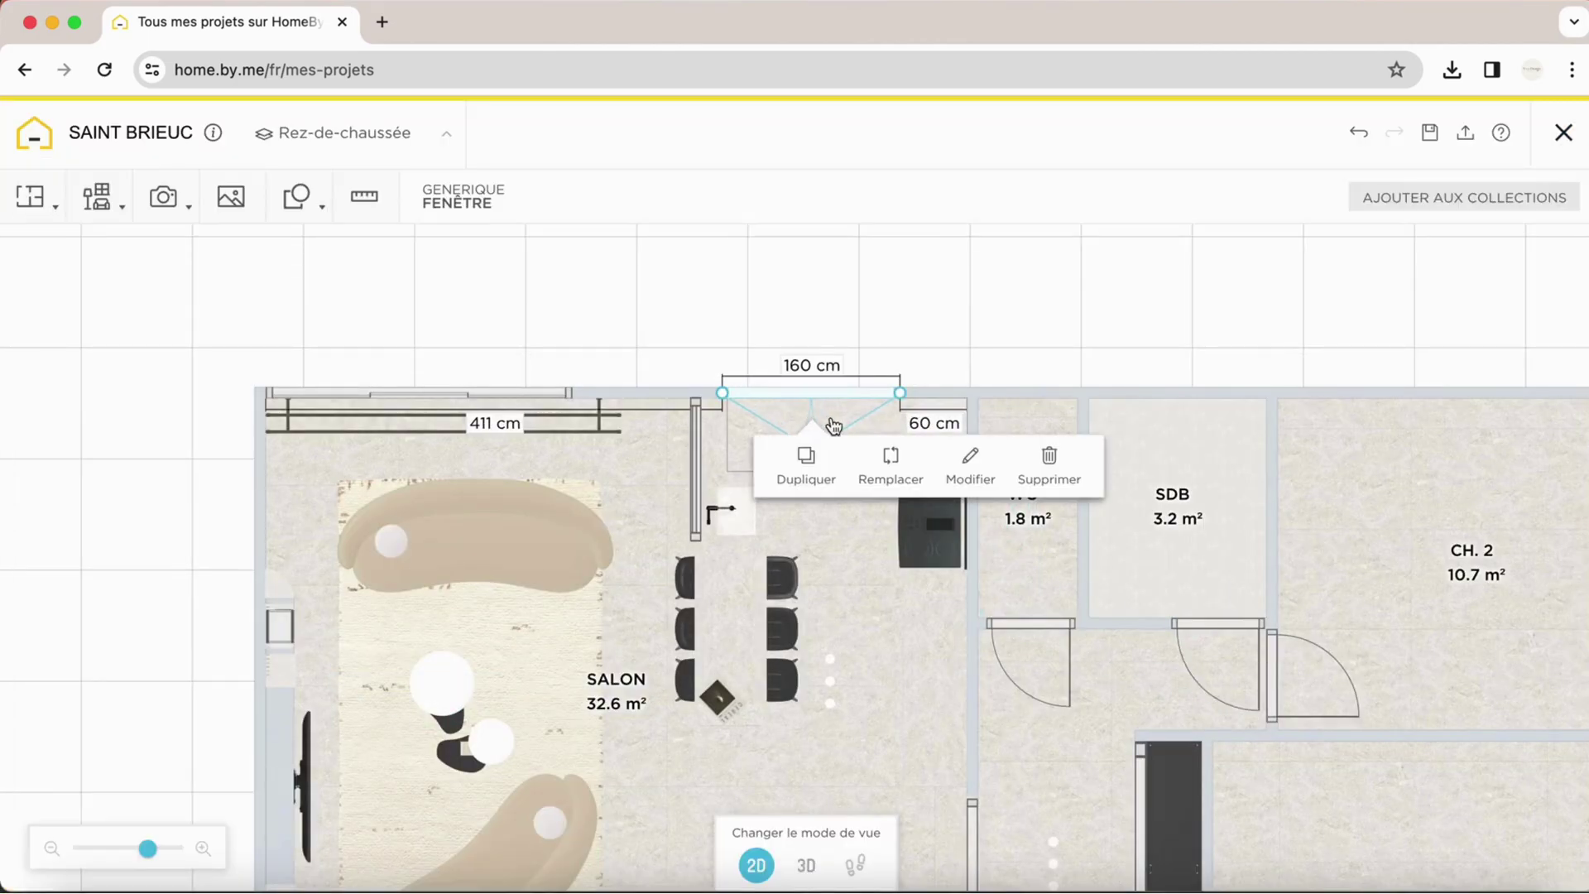
{"action": "left_click", "coordinate": [967, 477]}
{"action": "type", "text": "128"}
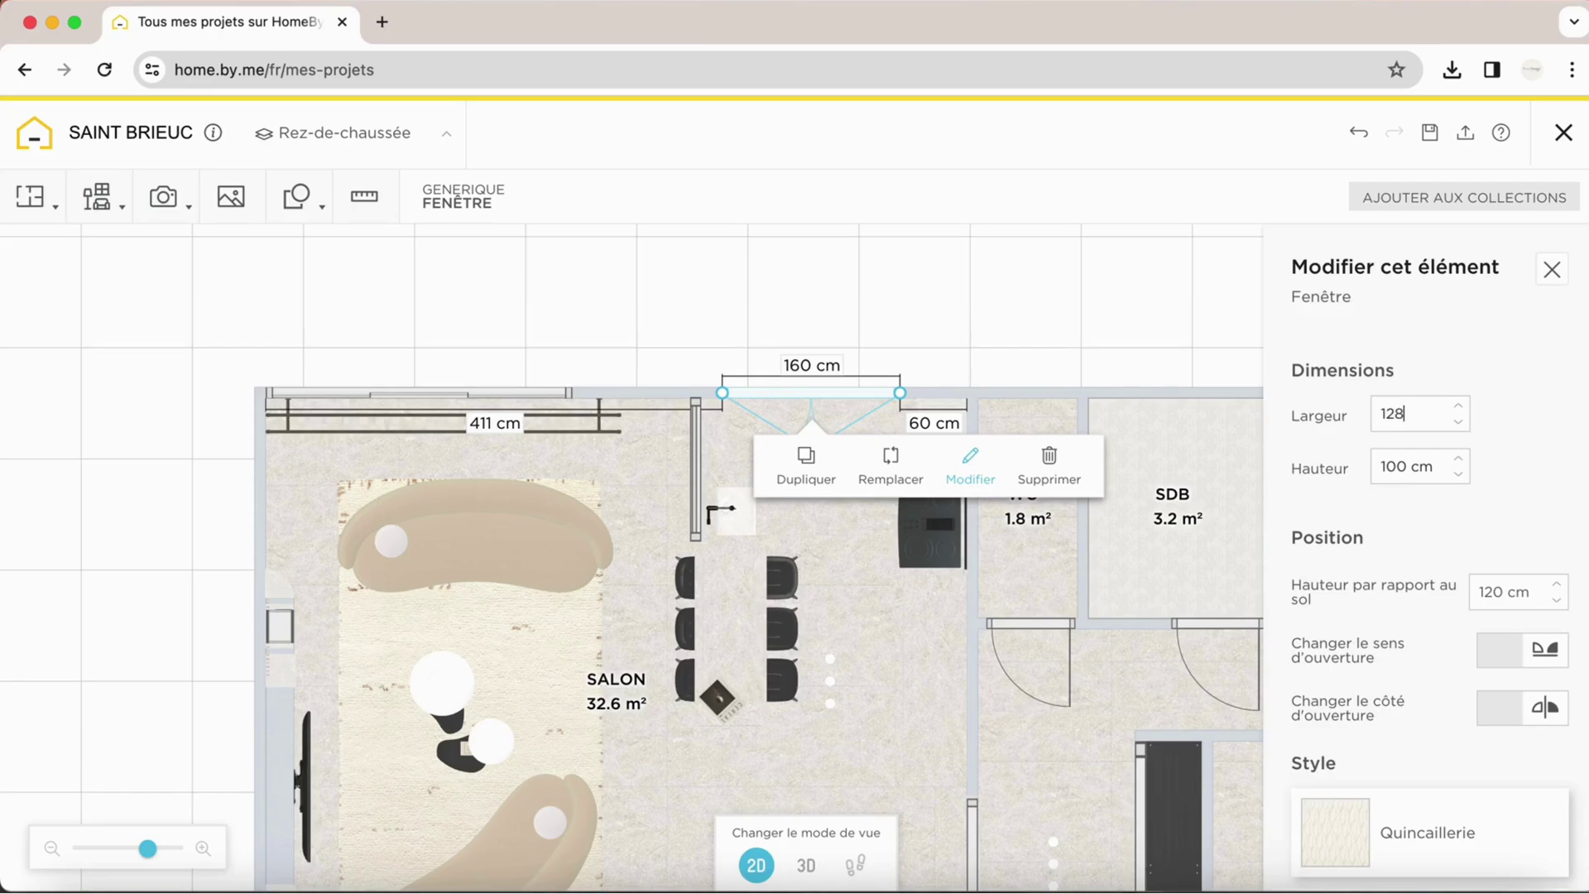
{"action": "key", "text": "Return"}
{"action": "left_click", "coordinate": [926, 424]}
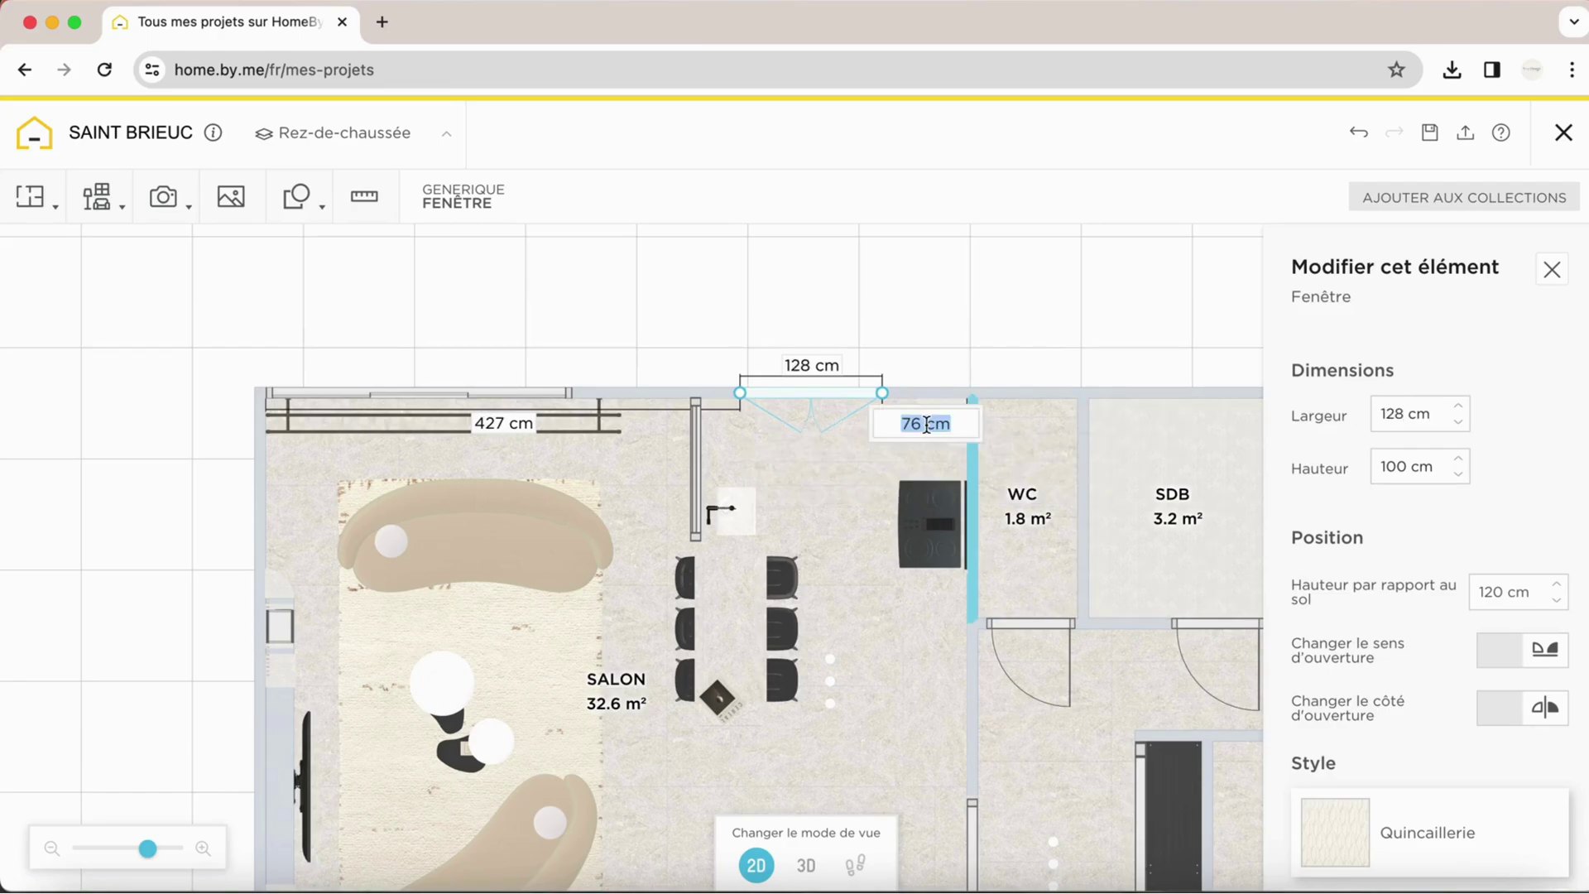
{"action": "type", "text": "50"}
{"action": "key", "text": "Return"}
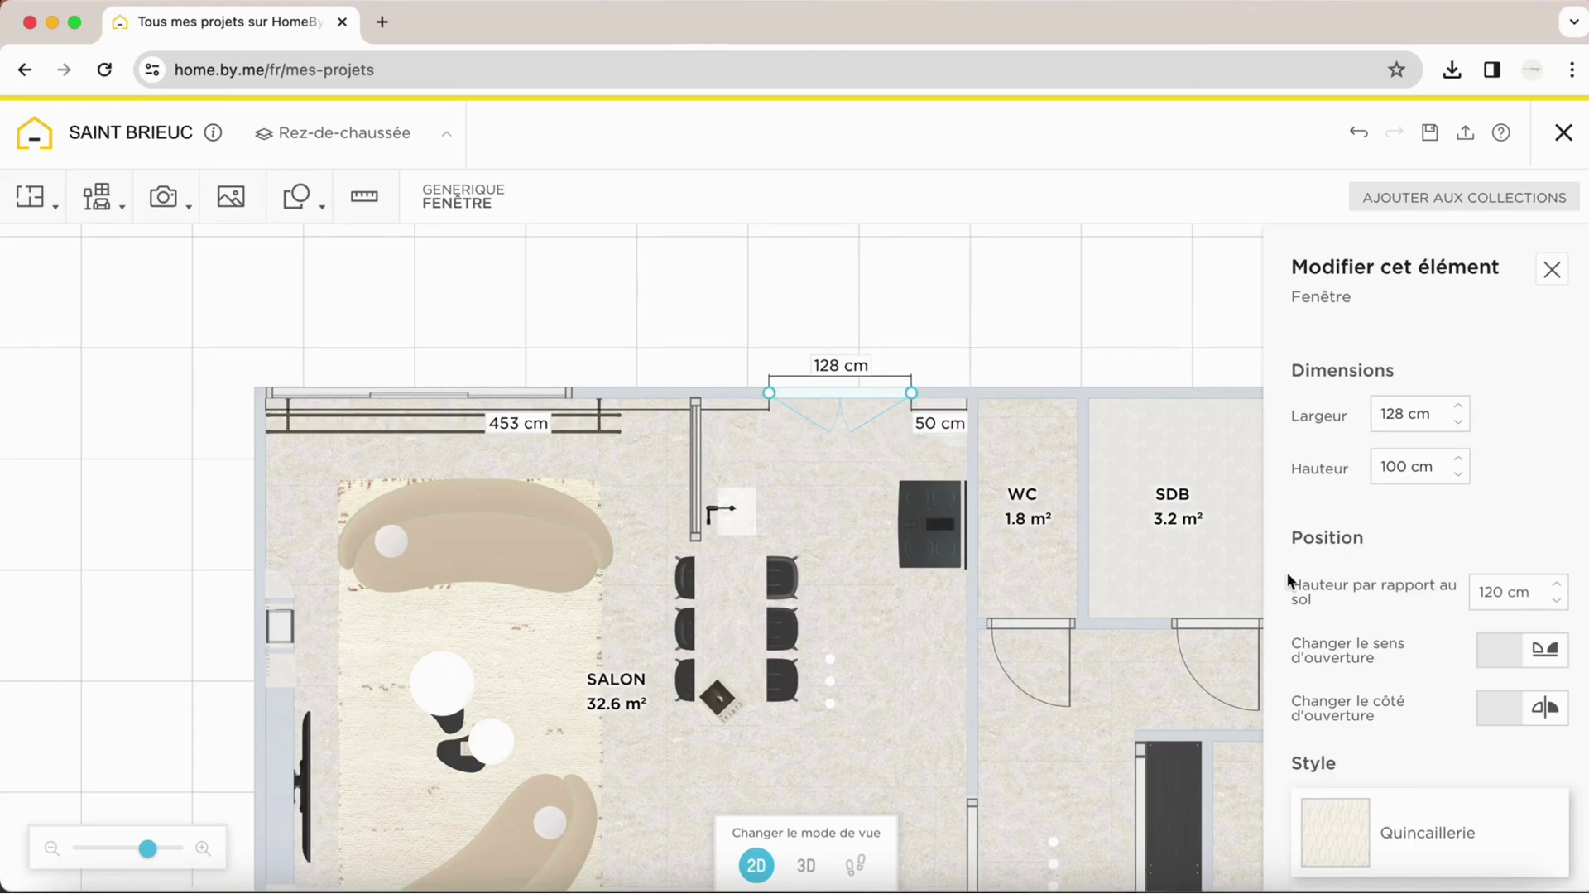
- Flip the window's opening side and switch the plan to 3D view
{"action": "left_click", "coordinate": [1499, 665]}
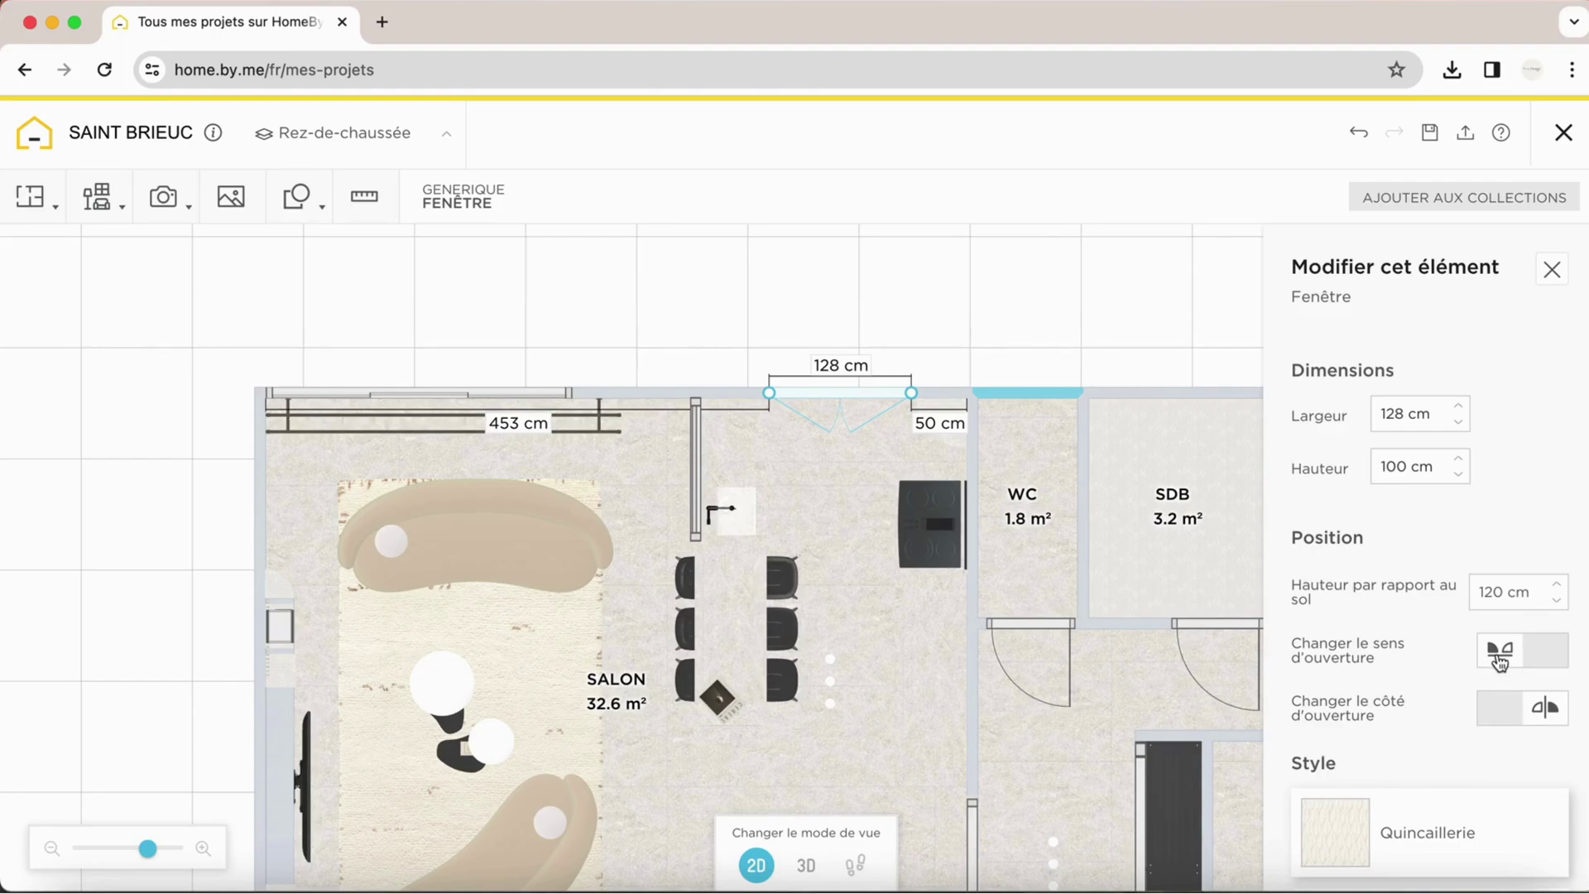
{"action": "left_click", "coordinate": [1539, 661]}
{"action": "left_click", "coordinate": [1499, 708]}
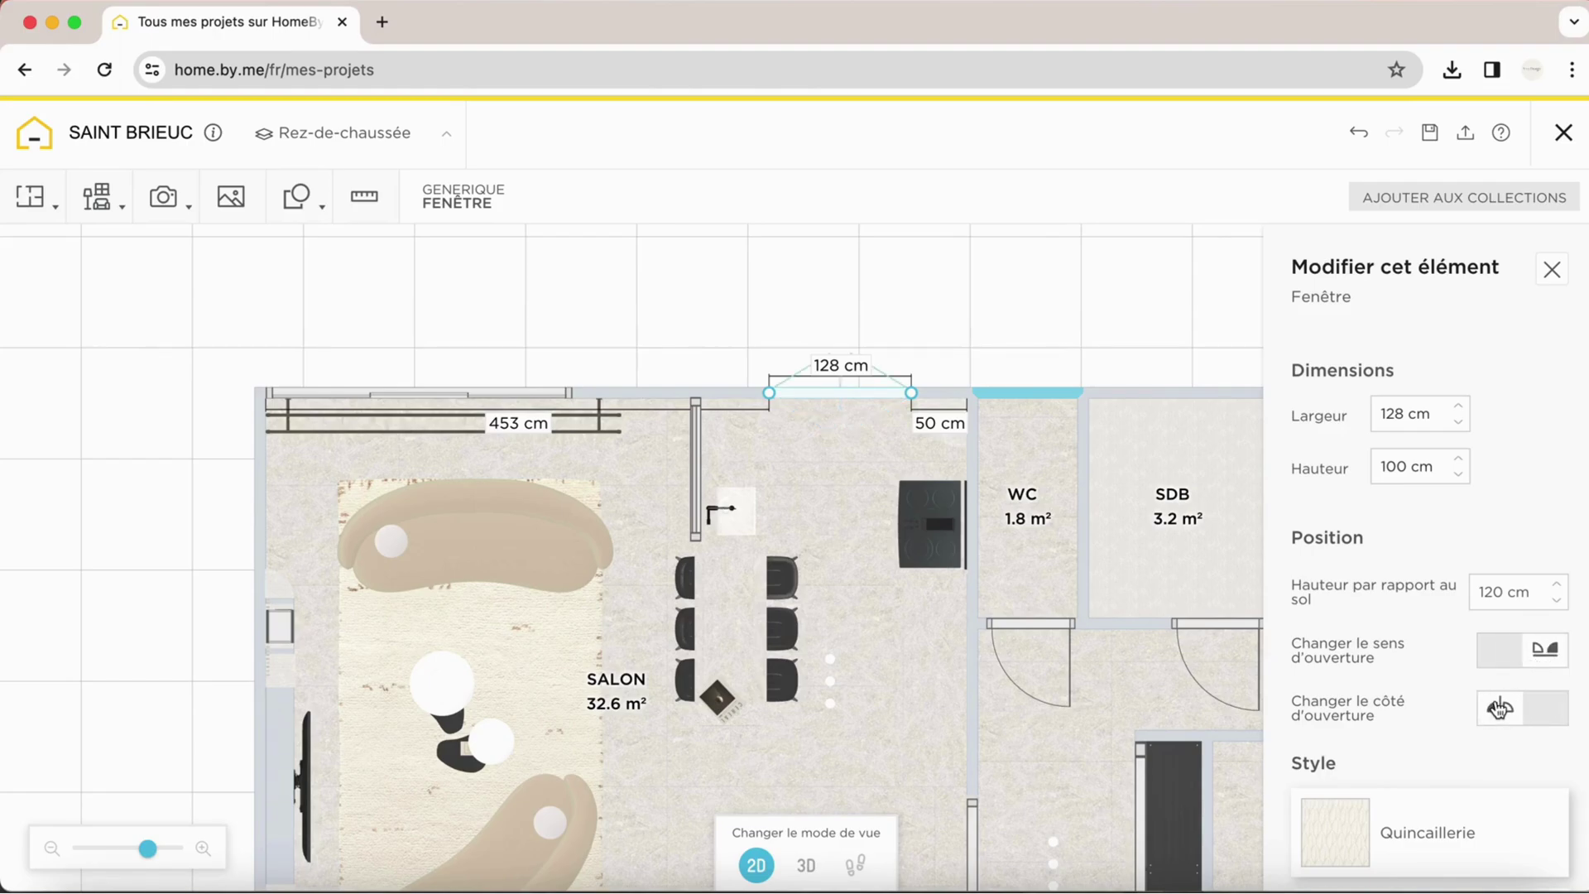
{"action": "left_click", "coordinate": [1547, 709]}
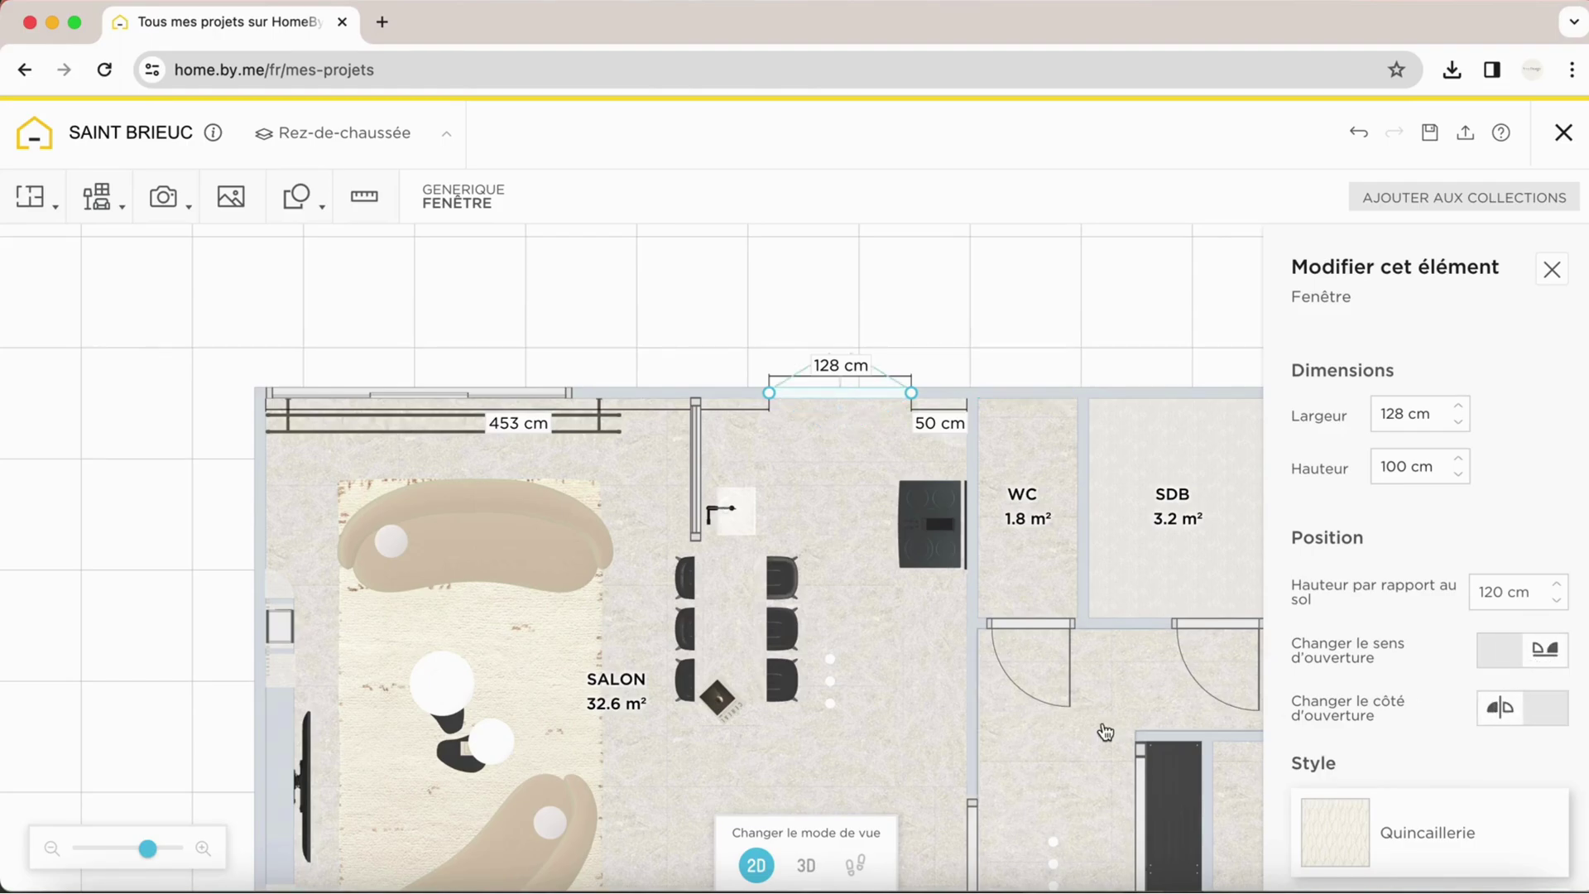
{"action": "left_click", "coordinate": [806, 865]}
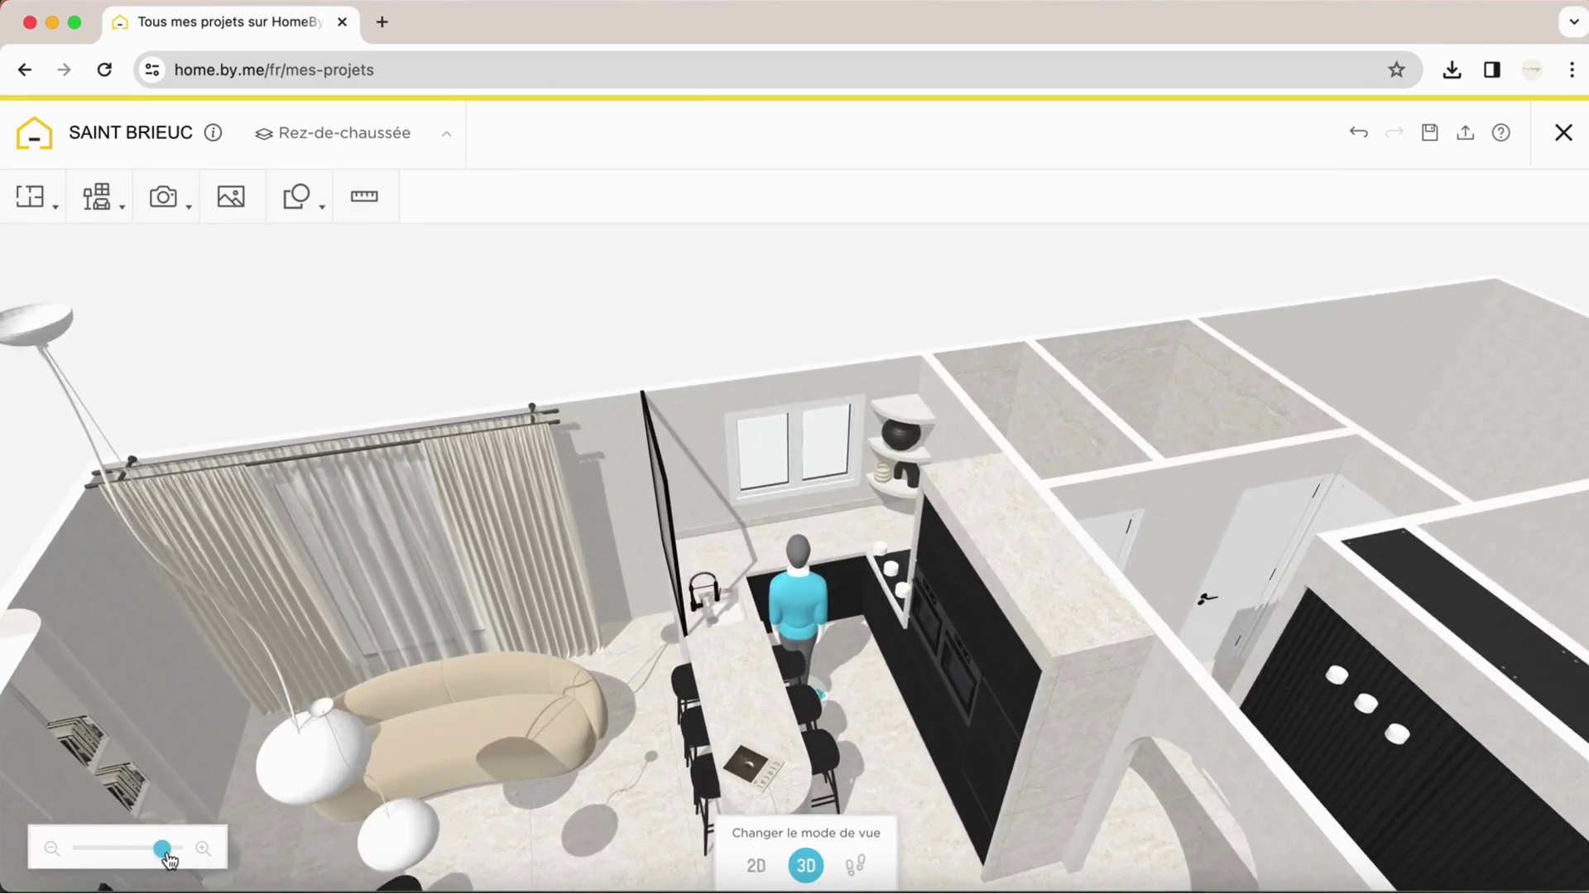
- Zoom the 3D view in close on the kitchen window and select it
{"action": "left_click_drag", "start_coordinate": [152, 858], "coordinate": [172, 848]}
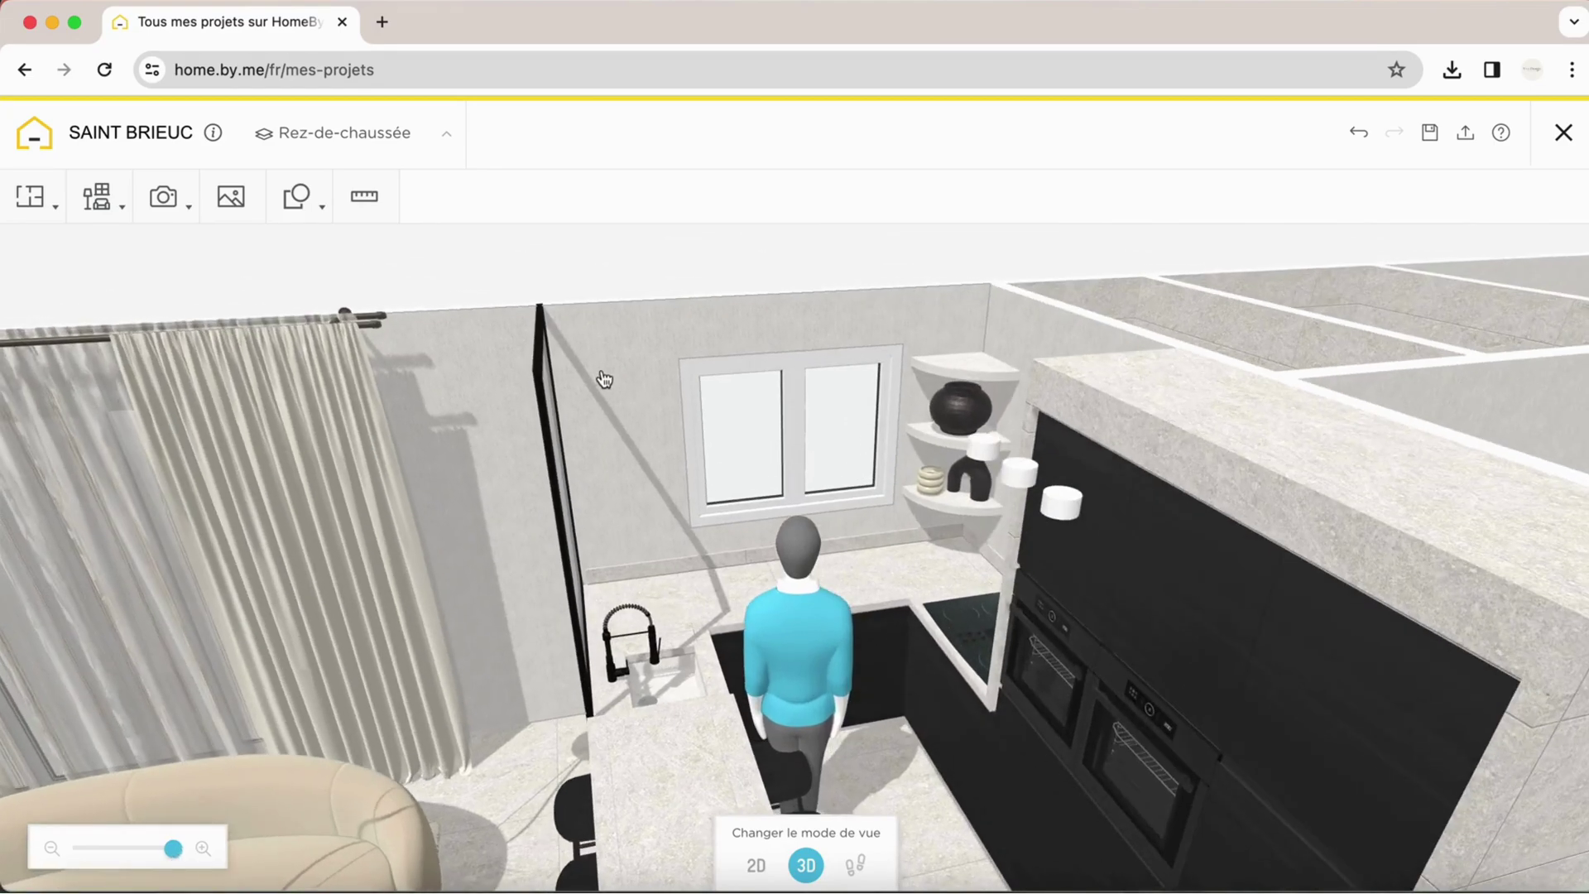
{"action": "left_click", "coordinate": [746, 409]}
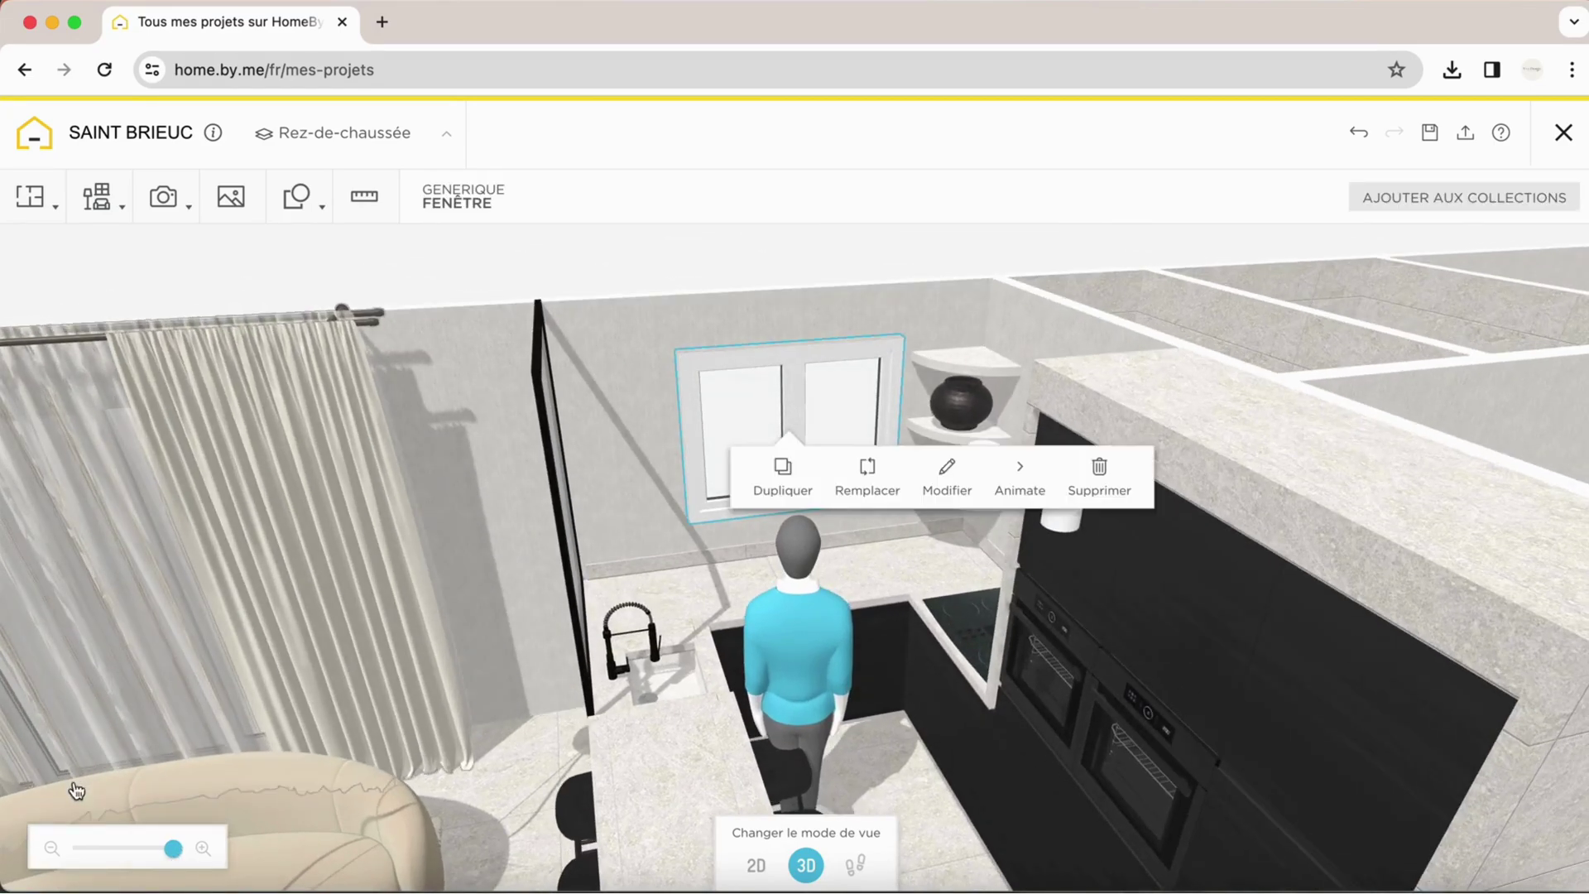
{"action": "left_click_drag", "start_coordinate": [174, 857], "coordinate": [182, 847]}
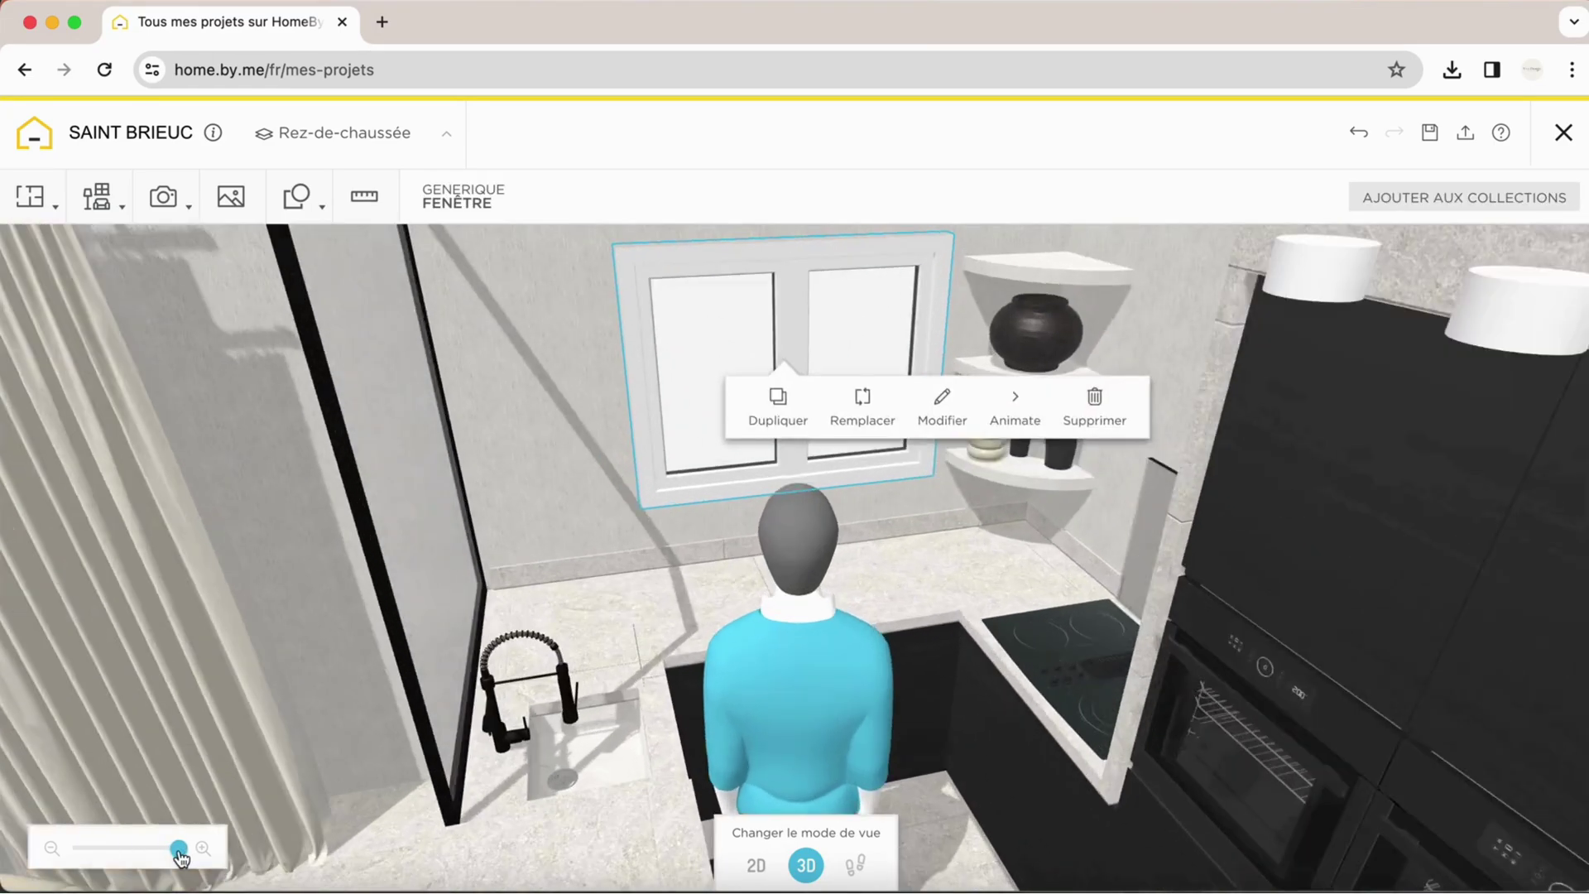
{"action": "scroll", "coordinate": [350, 550], "scroll_direction": "up", "scroll_amount": 3}
{"action": "left_click", "coordinate": [603, 447]}
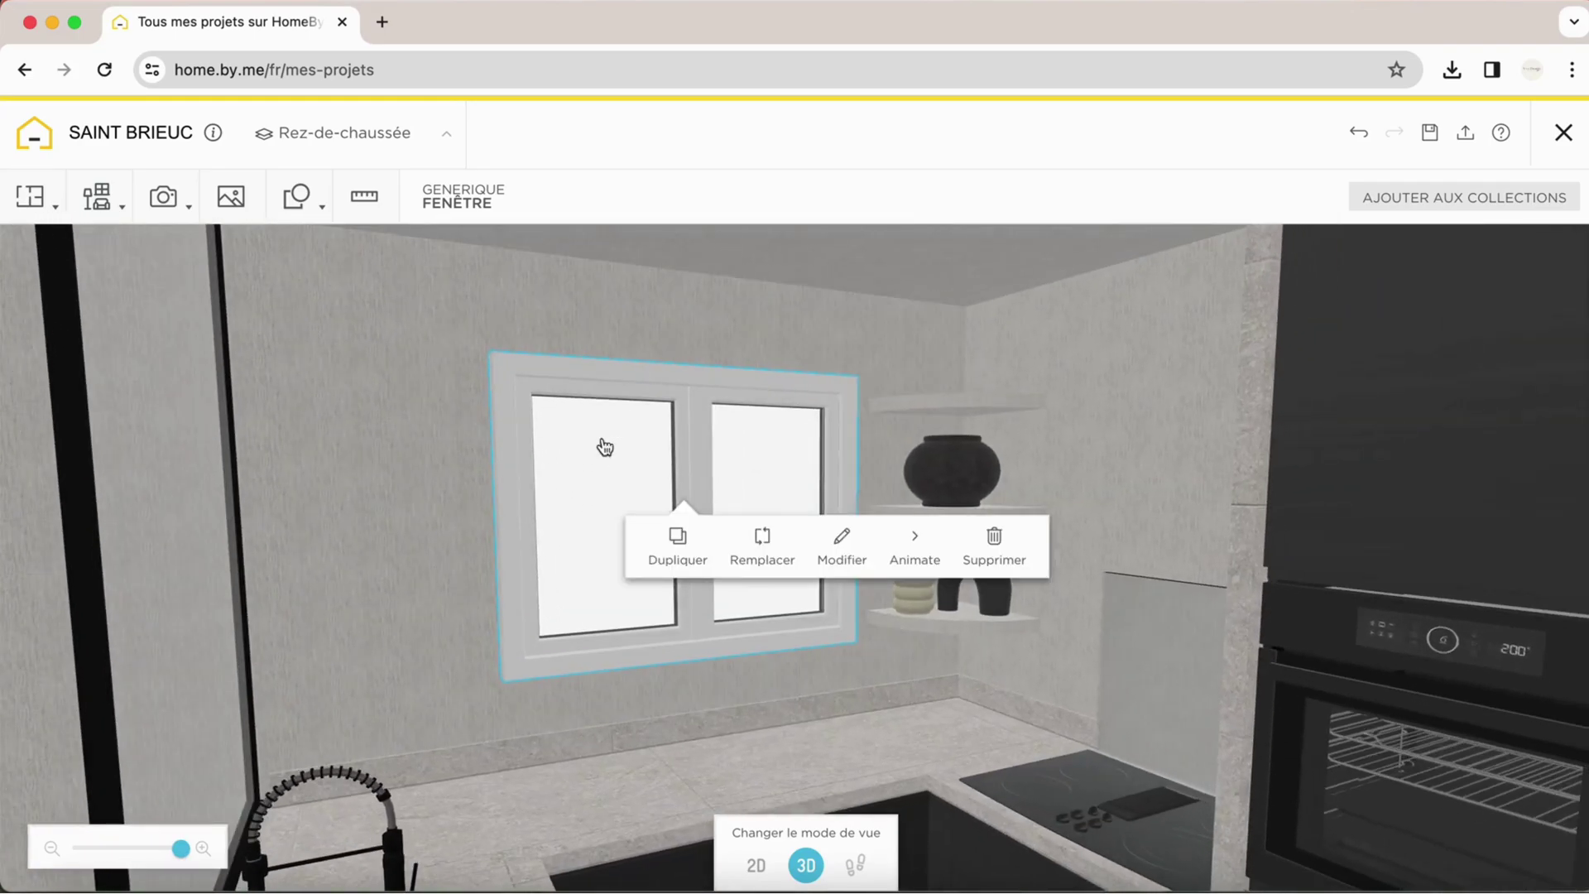
- Flip the window's opening side back and move its action bar aside
{"action": "left_click", "coordinate": [842, 542]}
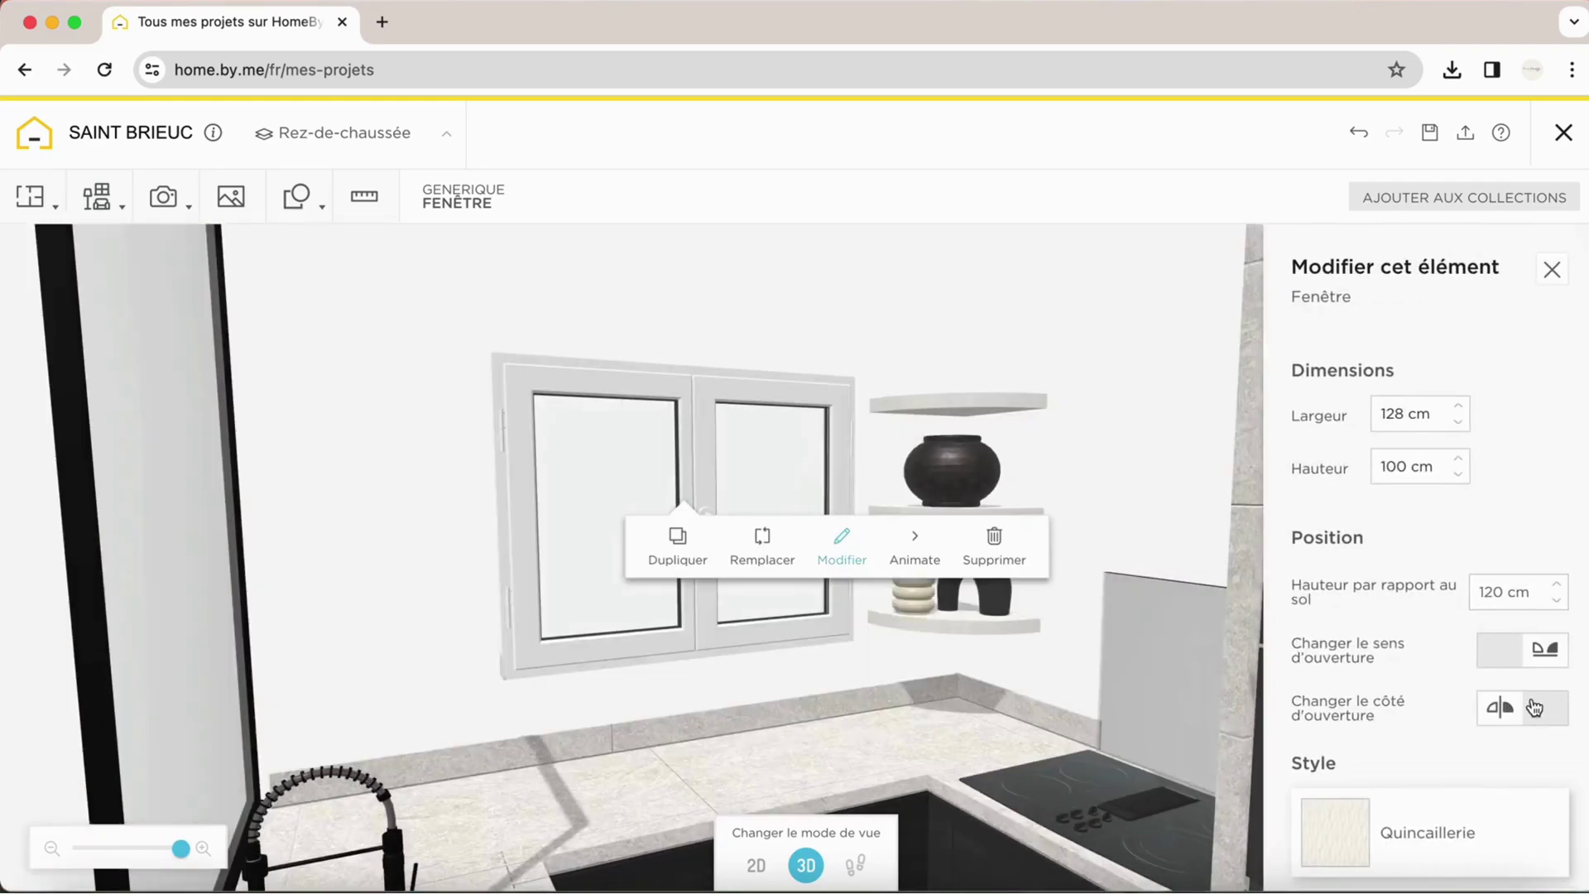
{"action": "left_click", "coordinate": [1534, 707]}
{"action": "left_click_drag", "start_coordinate": [873, 524], "coordinate": [145, 672]}
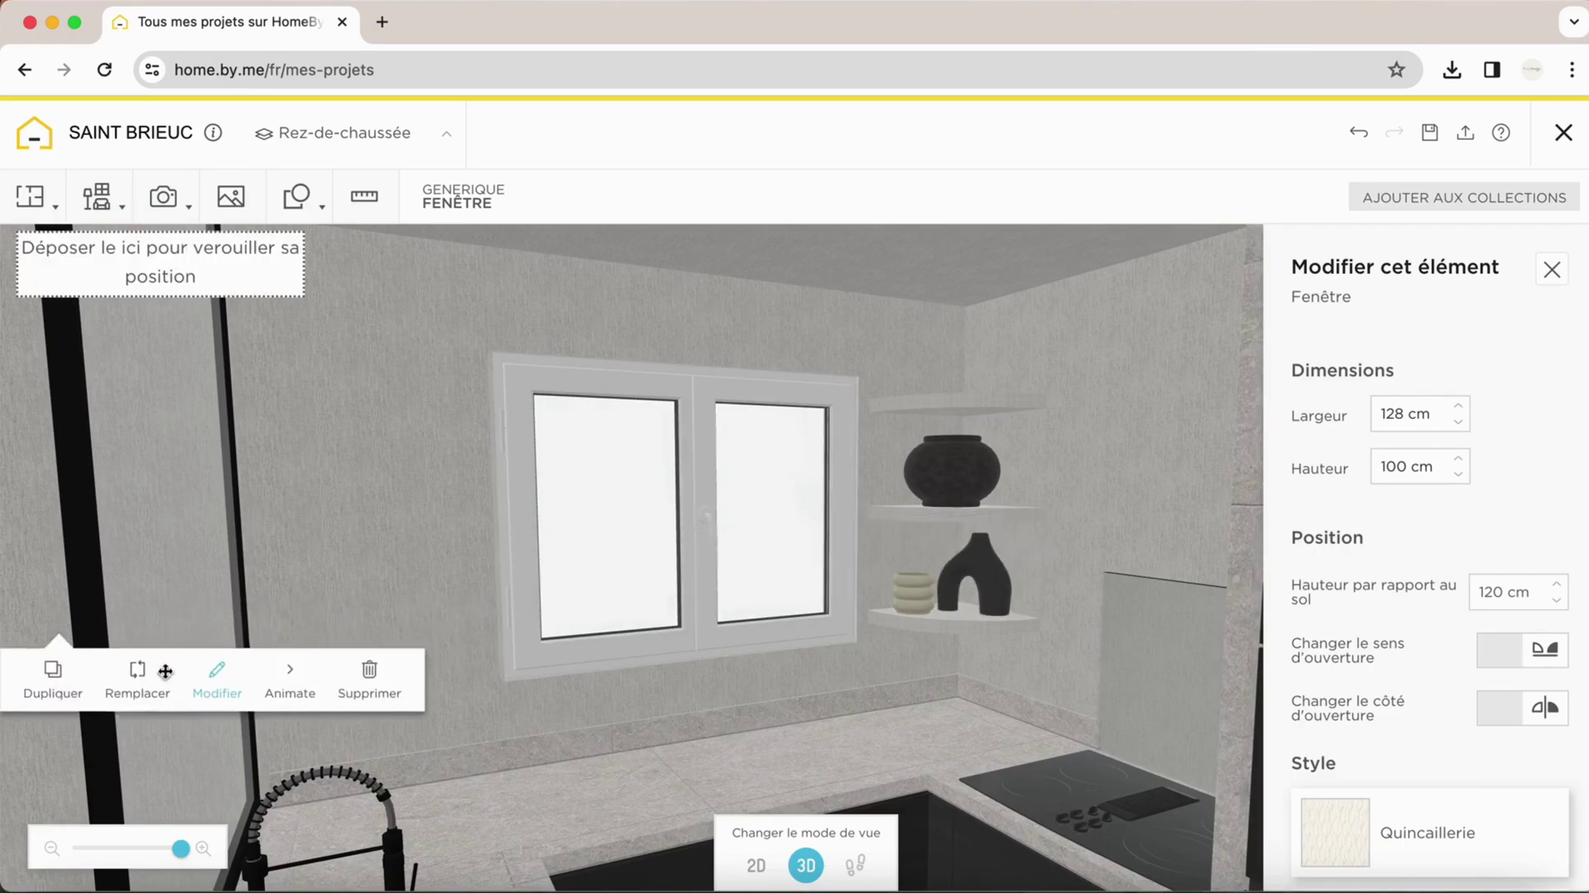
{"action": "scroll", "coordinate": [1378, 743], "scroll_direction": "down", "scroll_amount": 3}
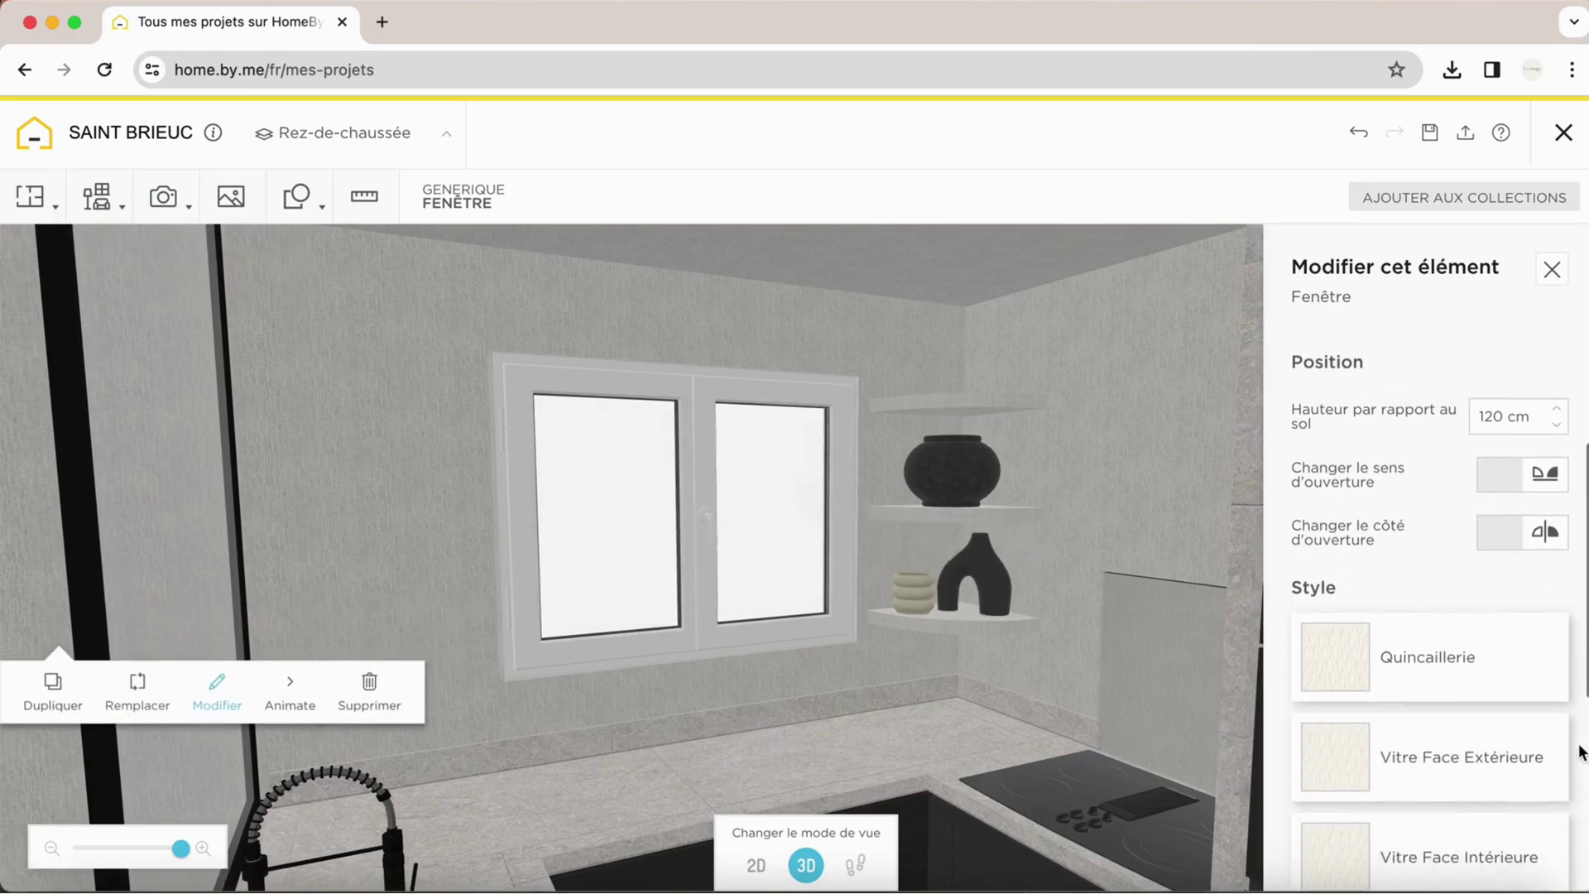
- Try wood textures and a dark brown metal finish on the window hardware (Quincaillerie)
{"action": "left_click", "coordinate": [1324, 686]}
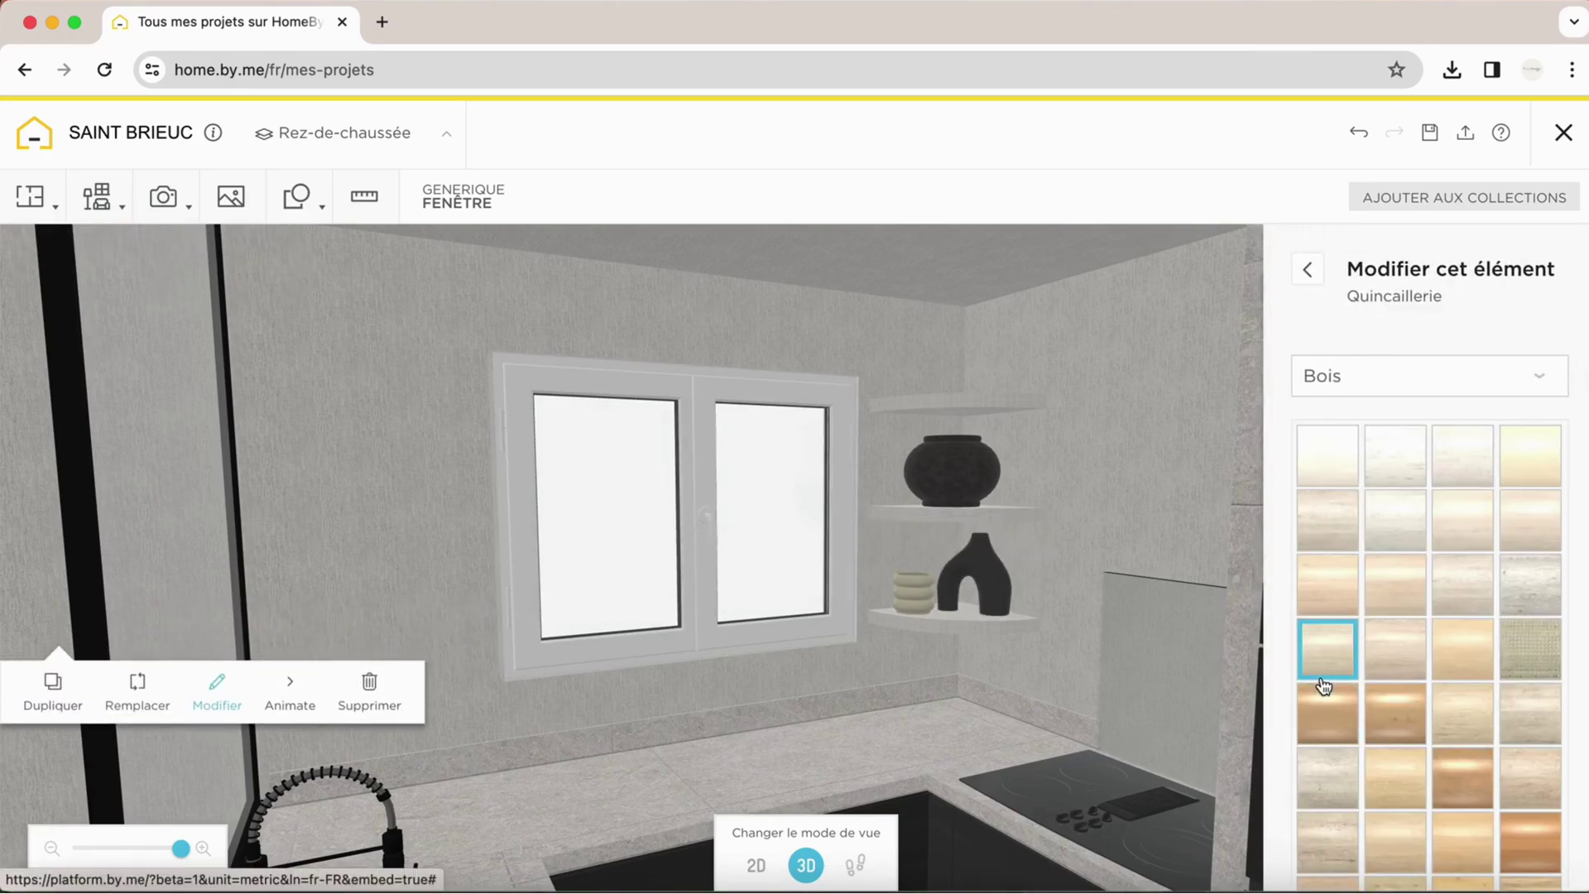
{"action": "scroll", "coordinate": [1365, 695], "scroll_direction": "down", "scroll_amount": 3}
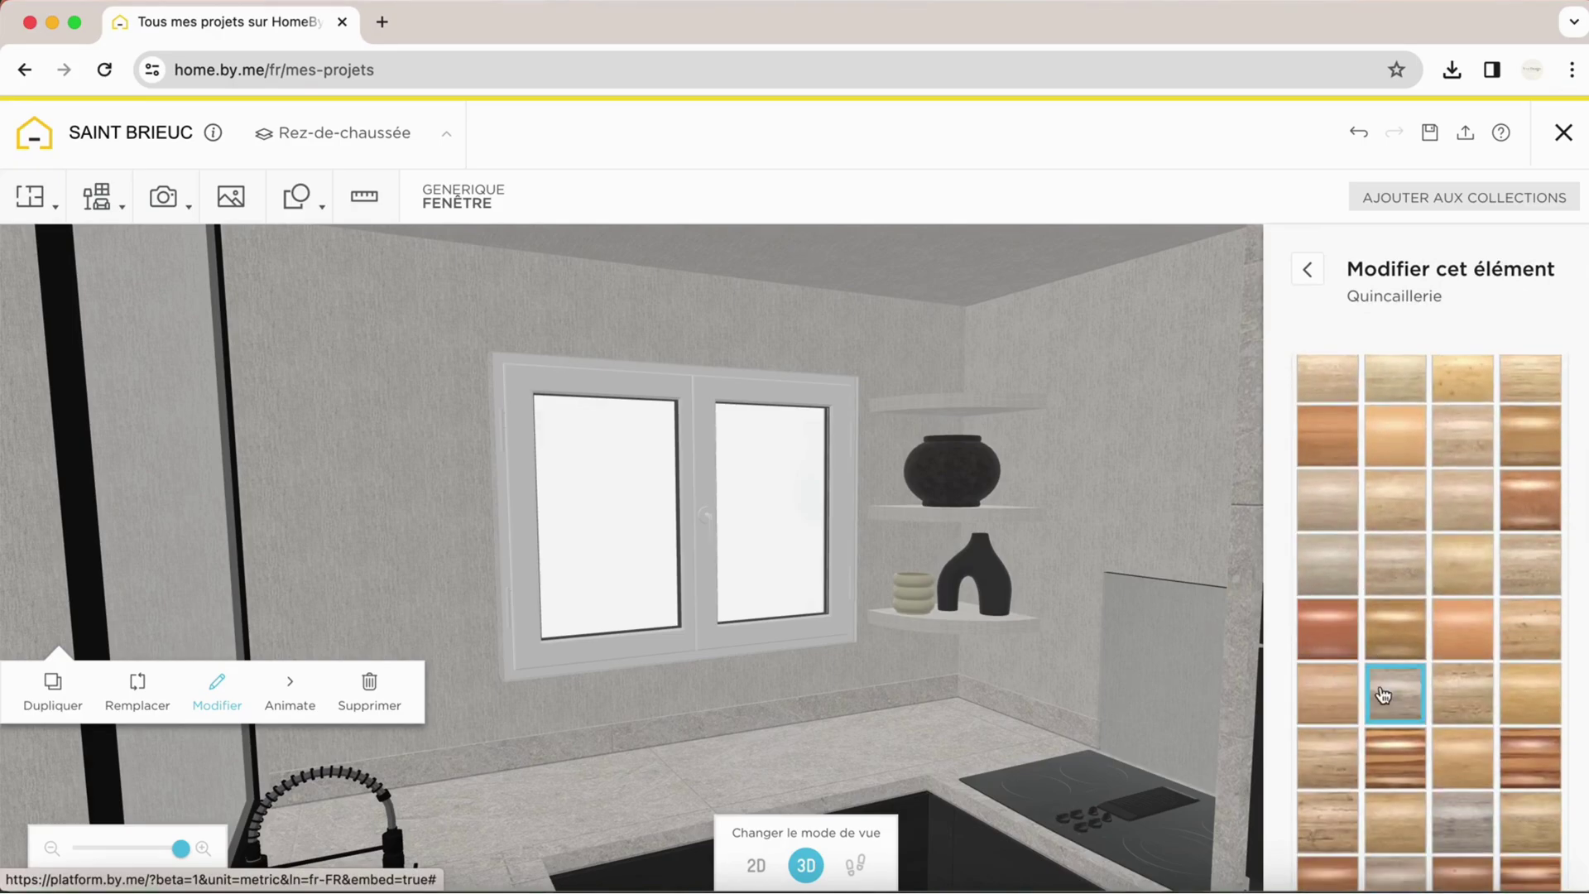
{"action": "left_click", "coordinate": [1396, 697]}
{"action": "scroll", "coordinate": [1404, 705], "scroll_direction": "down", "scroll_amount": 3}
{"action": "scroll", "coordinate": [1404, 705], "scroll_direction": "down", "scroll_amount": 3}
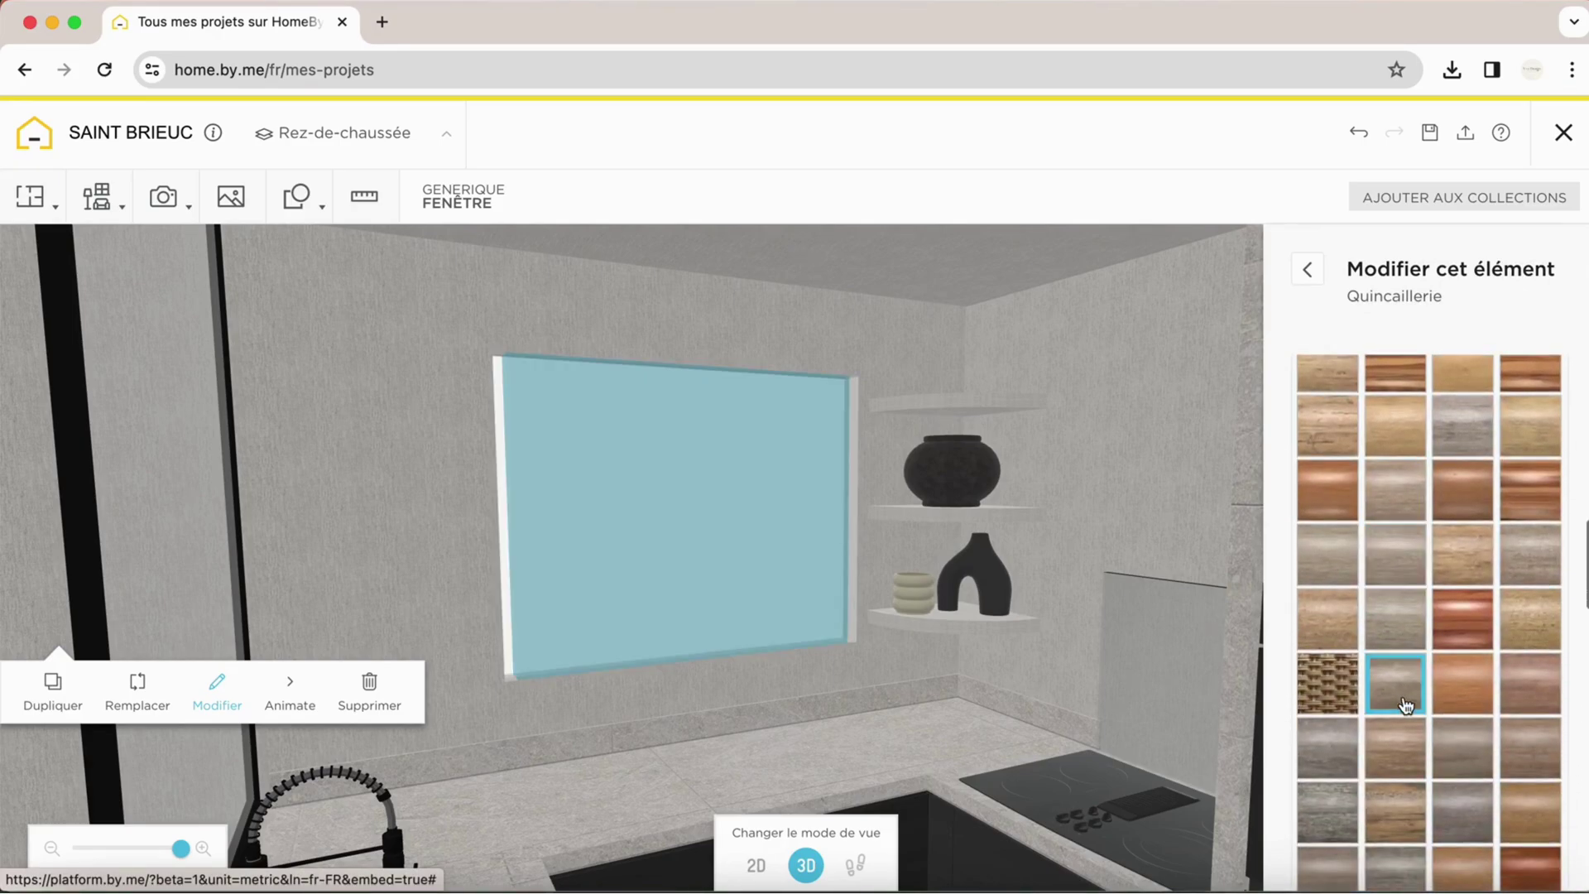
{"action": "left_click", "coordinate": [1322, 754]}
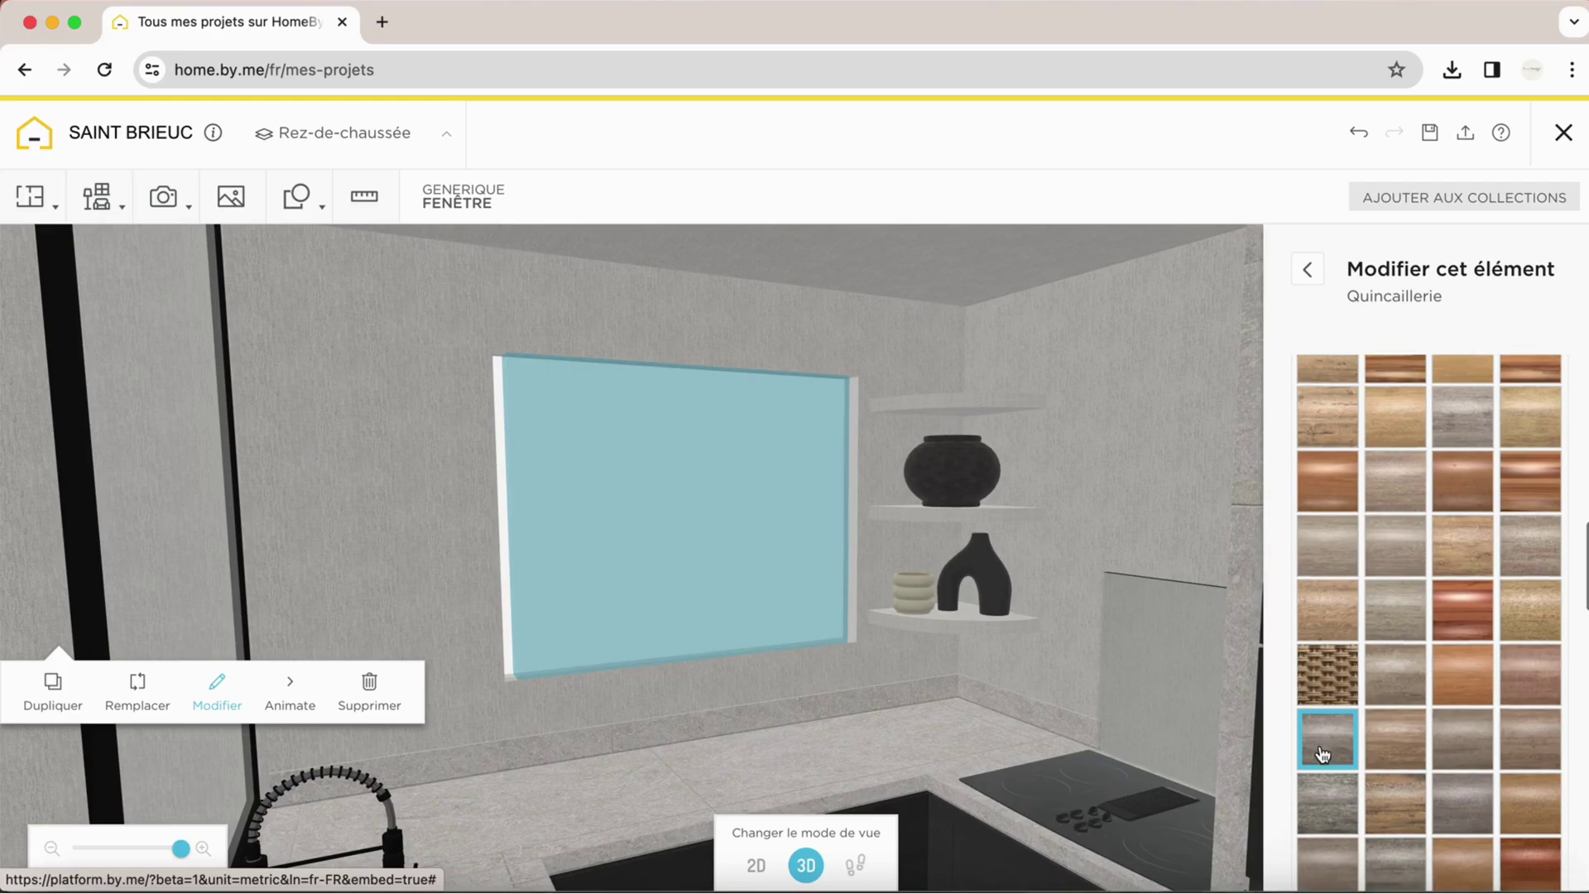
{"action": "scroll", "coordinate": [1340, 596], "scroll_direction": "up", "scroll_amount": 10}
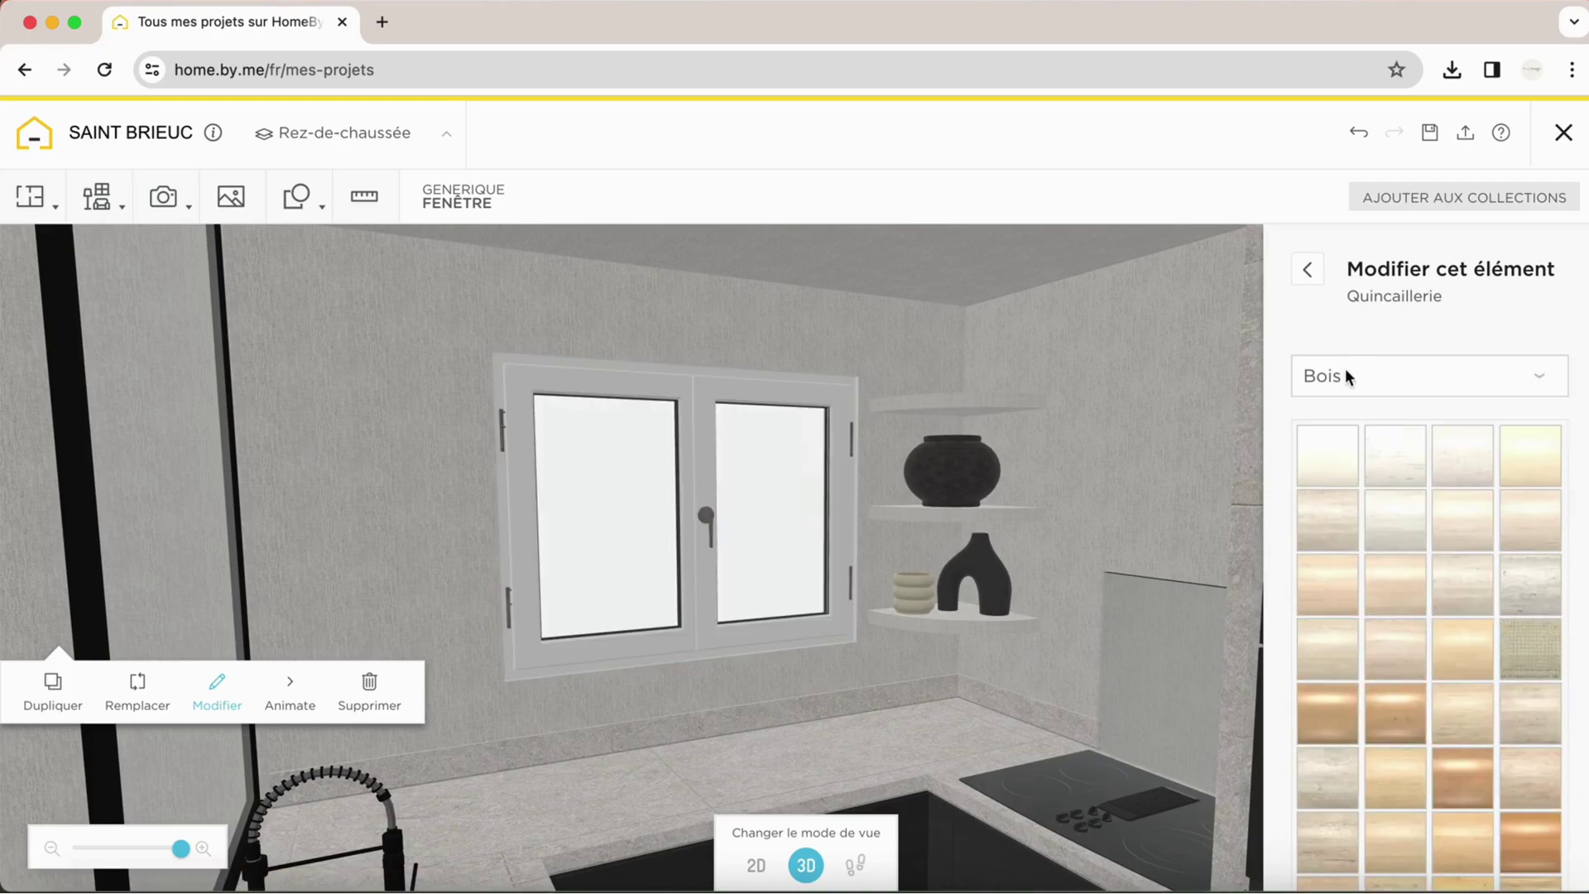
{"action": "left_click", "coordinate": [1344, 369]}
{"action": "left_click", "coordinate": [1355, 425]}
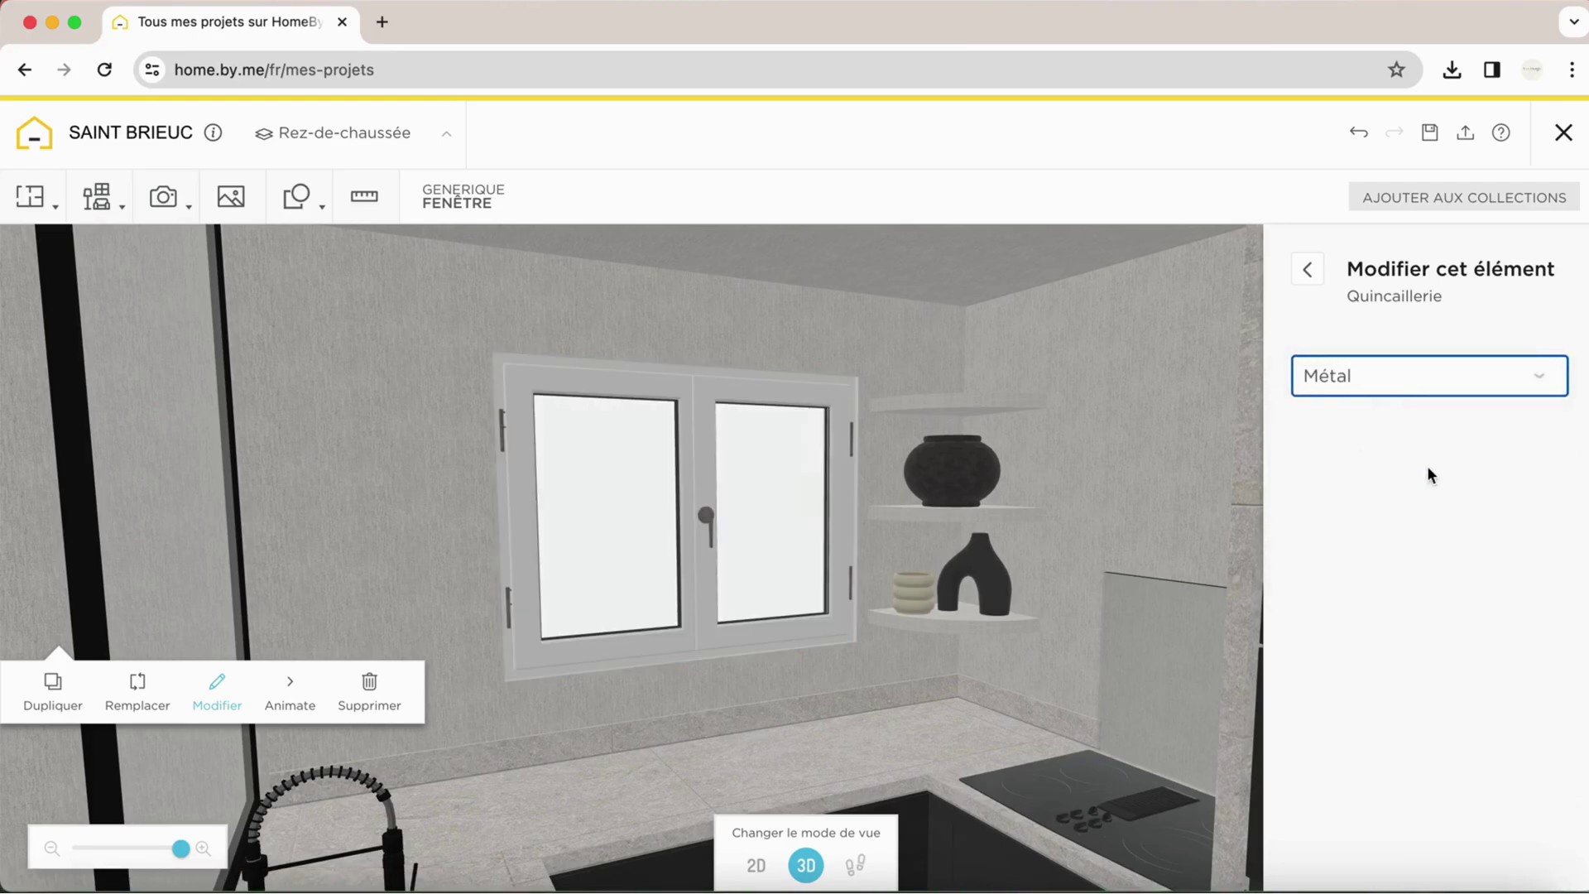
{"action": "left_click", "coordinate": [1529, 516]}
{"action": "scroll", "coordinate": [1470, 605], "scroll_direction": "down", "scroll_amount": 5}
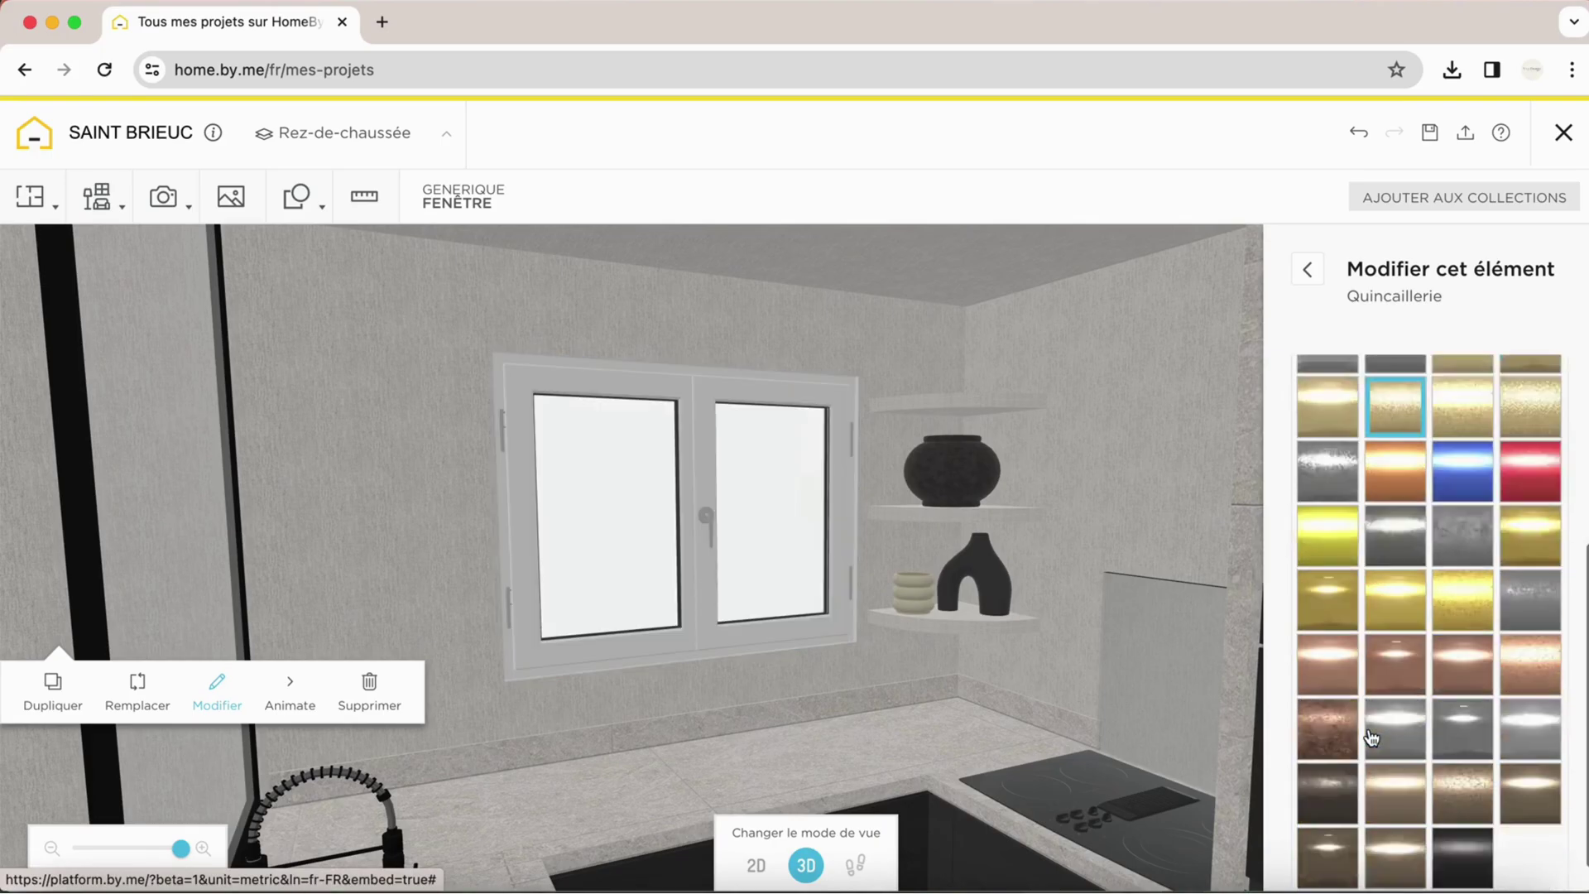
{"action": "left_click", "coordinate": [1327, 760]}
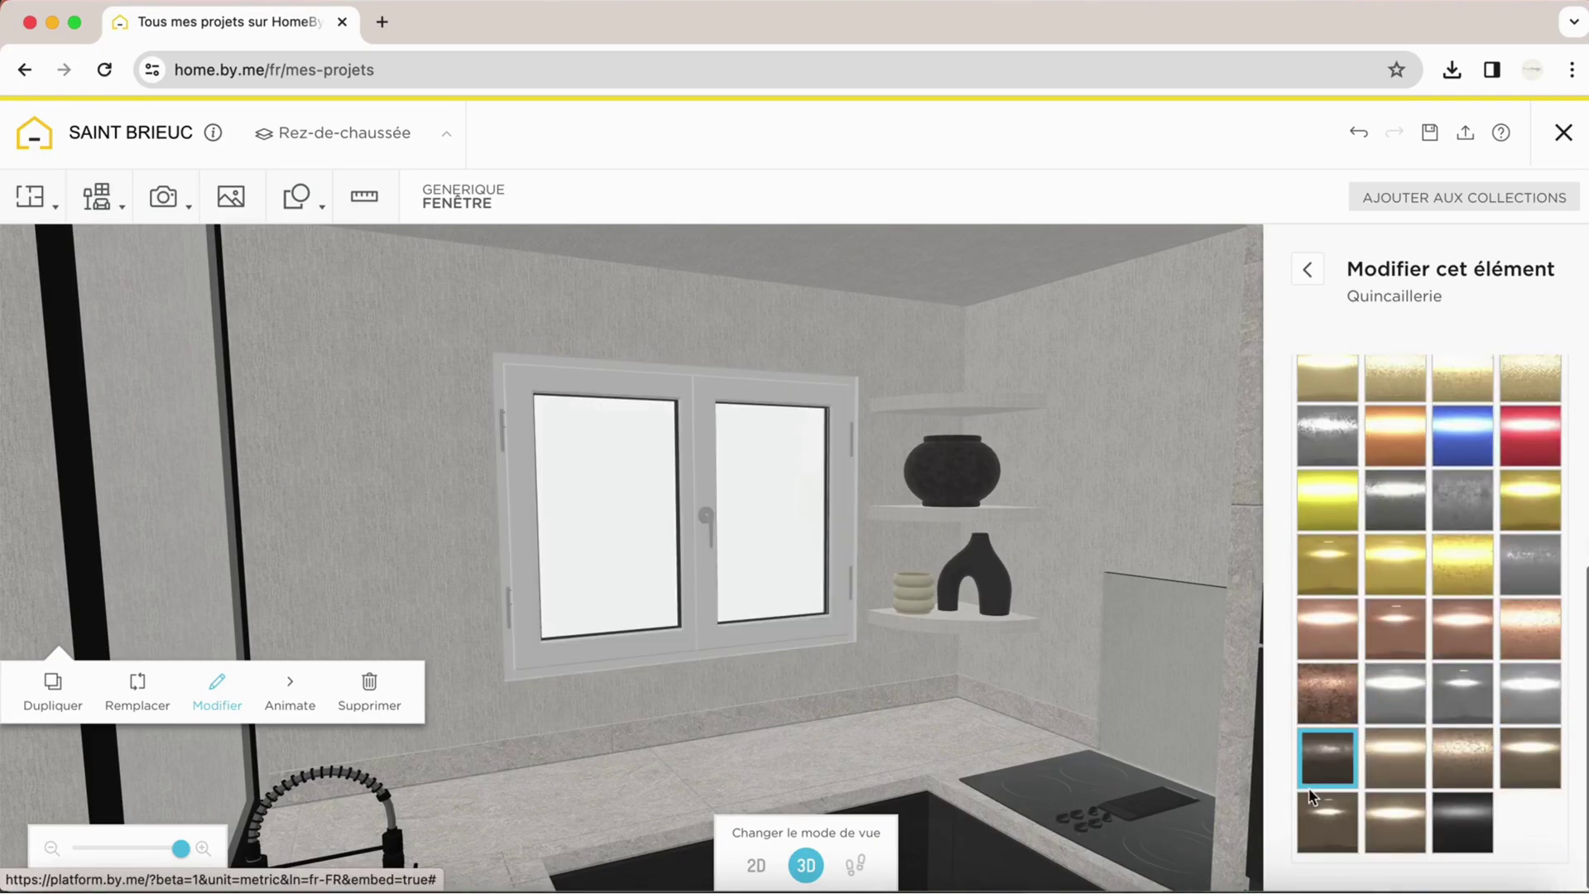
- Give the hardware a black Peinture mat finish
{"action": "left_click", "coordinate": [1310, 276]}
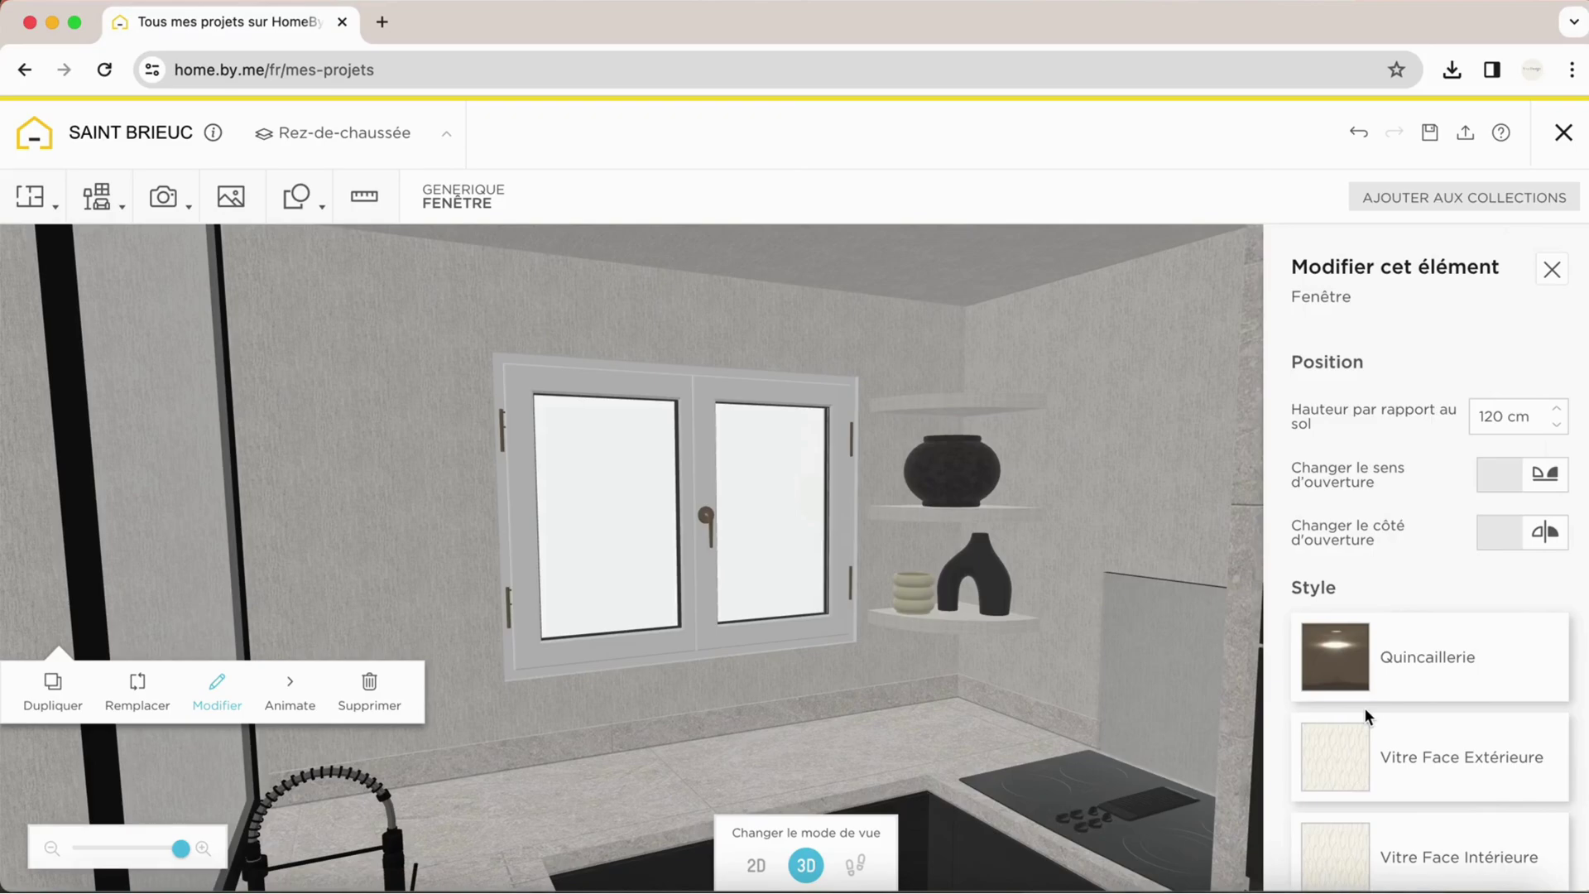
{"action": "left_click", "coordinate": [1336, 680]}
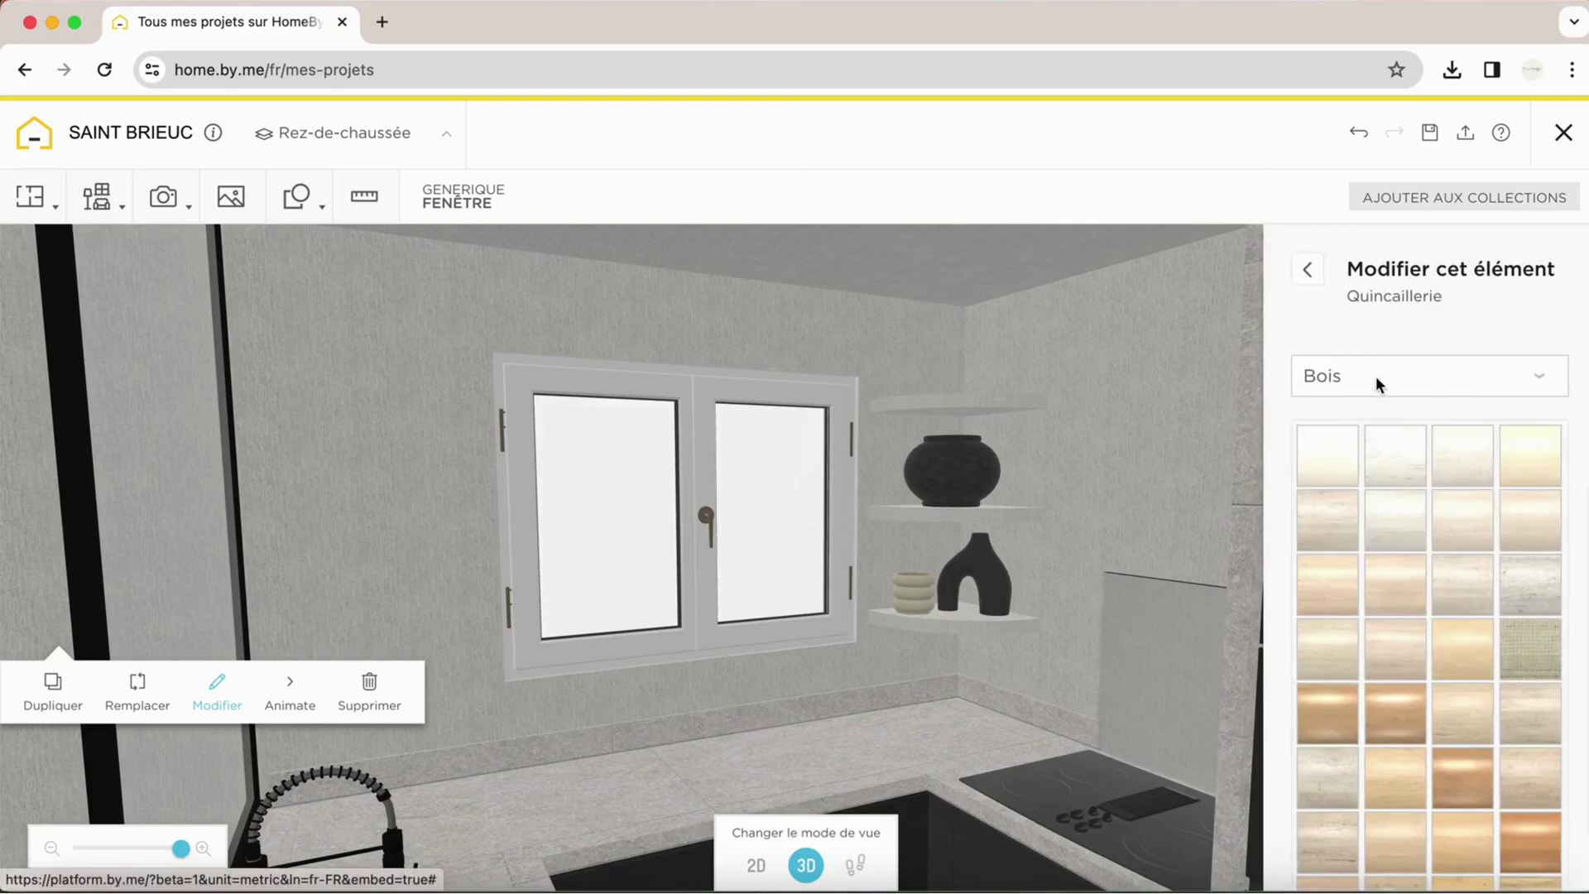
{"action": "left_click", "coordinate": [1377, 374]}
{"action": "left_click", "coordinate": [1384, 493]}
{"action": "left_click", "coordinate": [1555, 437]}
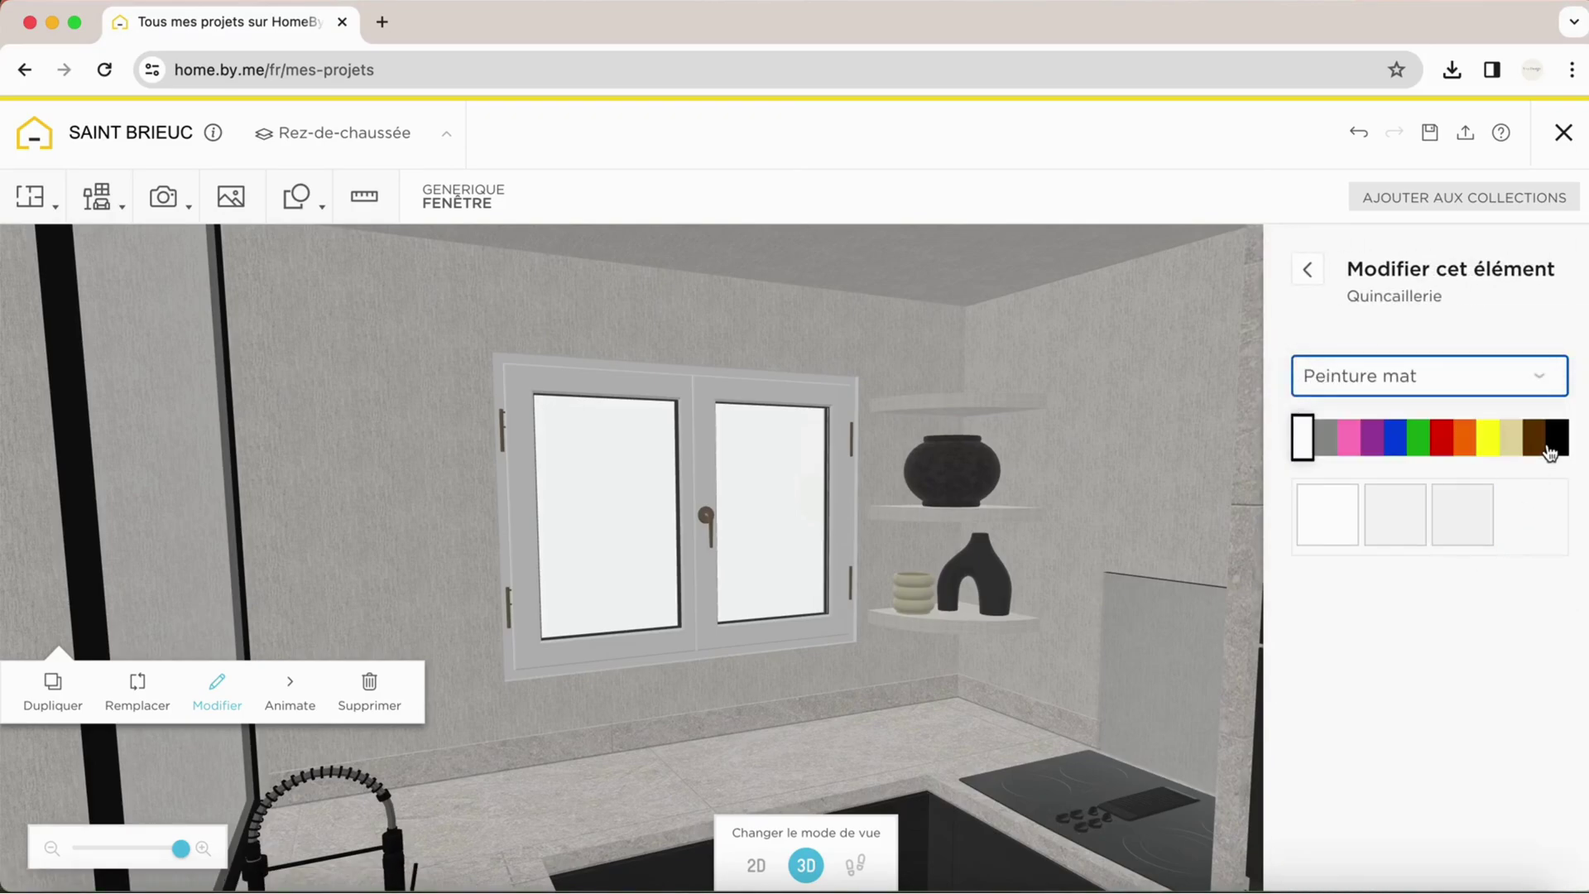
{"action": "left_click", "coordinate": [1542, 507]}
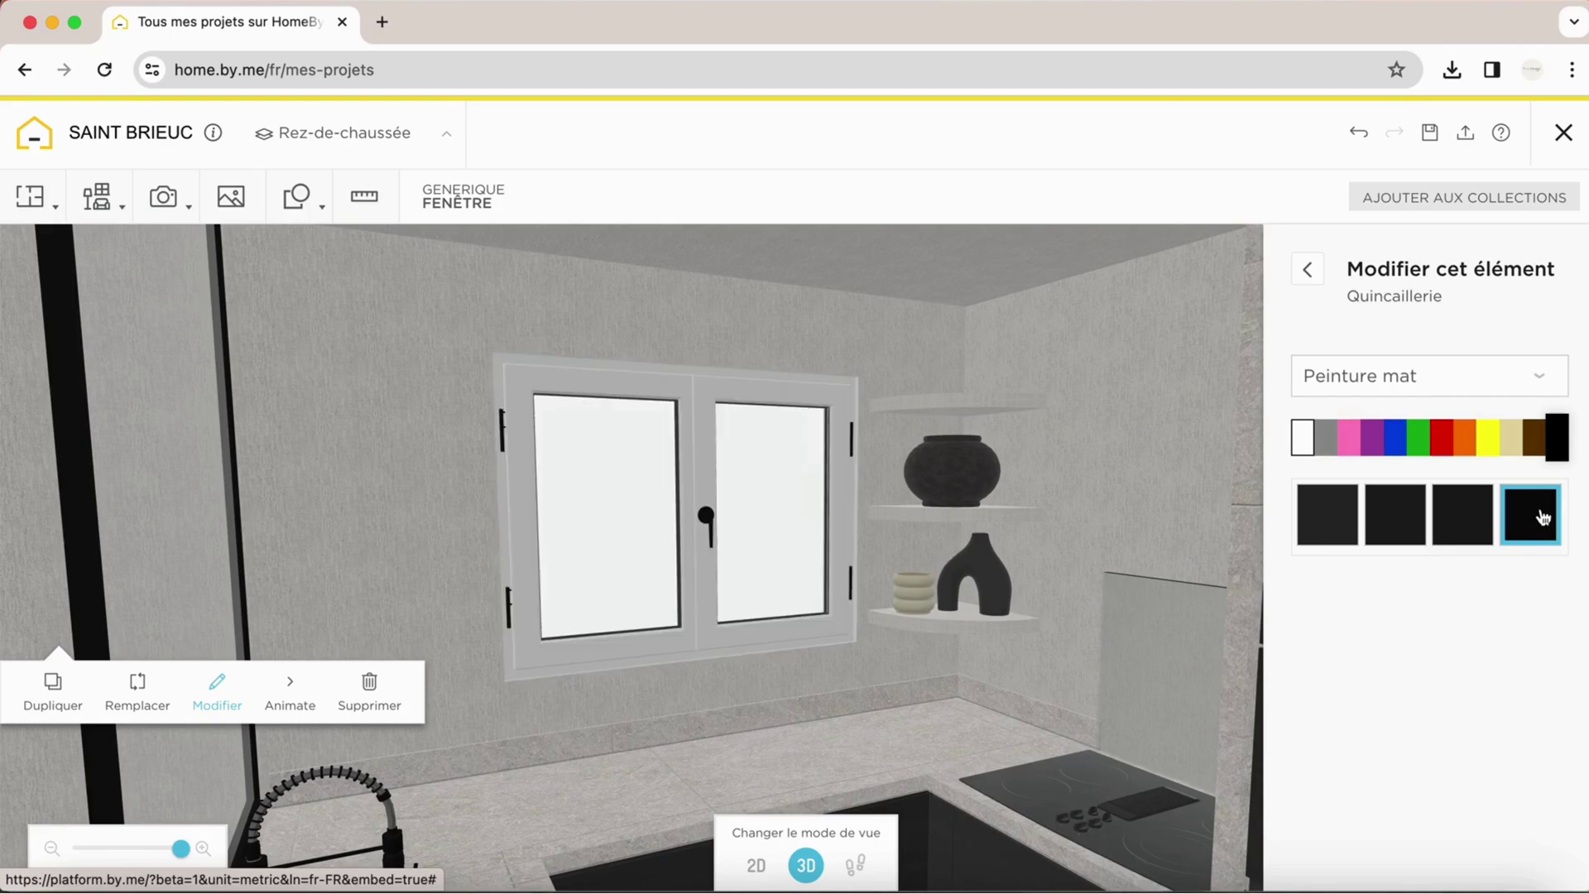
- Switch the Vitre Face Extérieure material category to Verre
{"action": "left_click", "coordinate": [1308, 269]}
{"action": "scroll", "coordinate": [1365, 658], "scroll_direction": "down", "scroll_amount": 3}
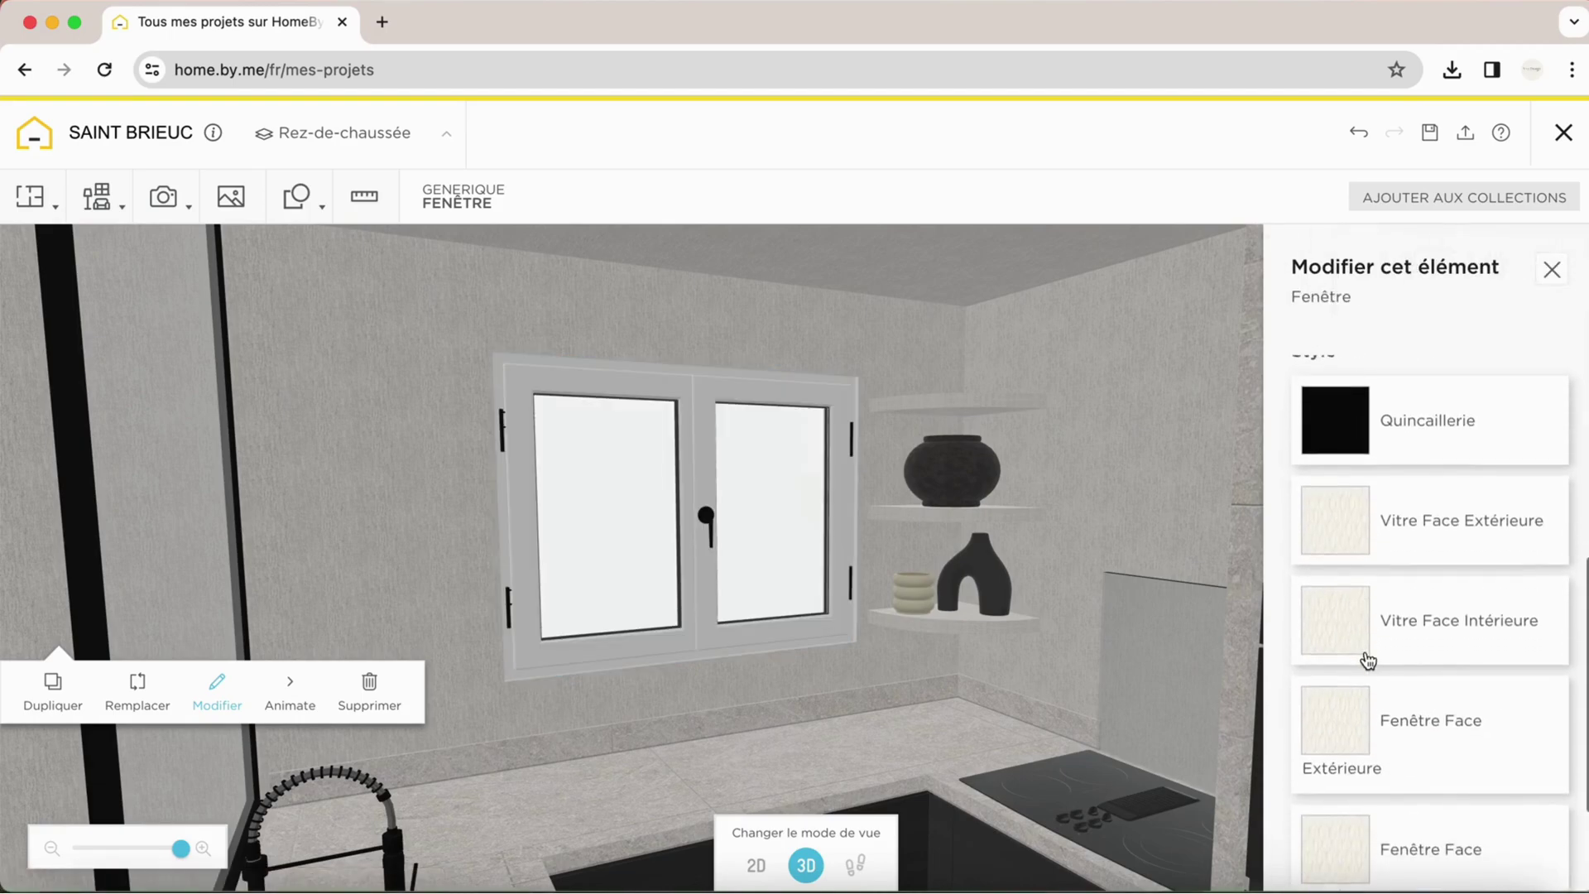
{"action": "left_click", "coordinate": [1334, 514]}
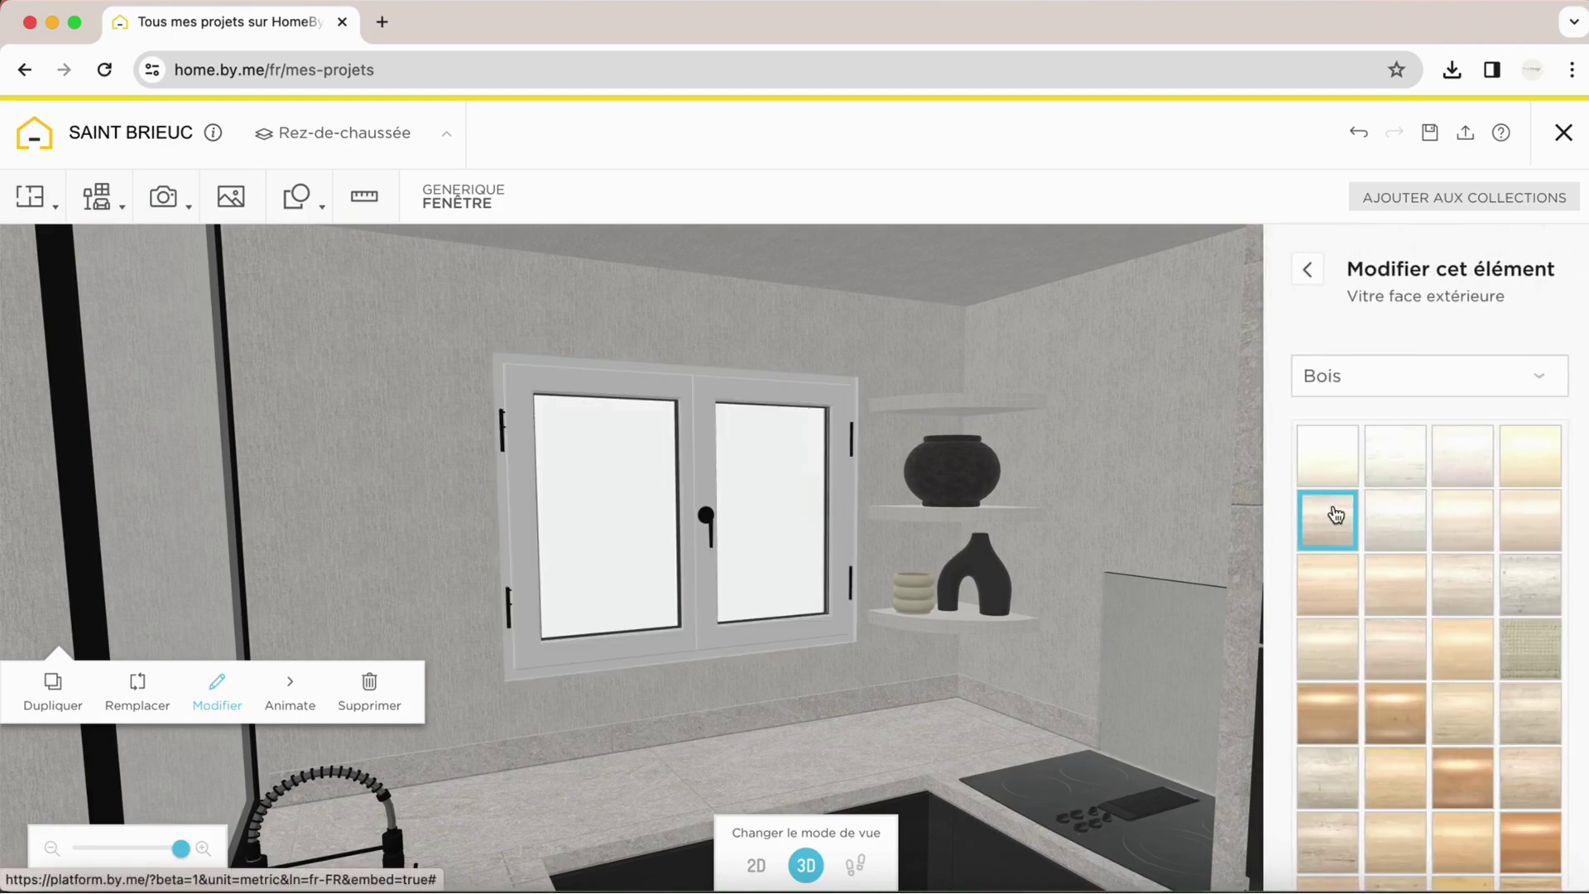
{"action": "left_click", "coordinate": [1328, 383]}
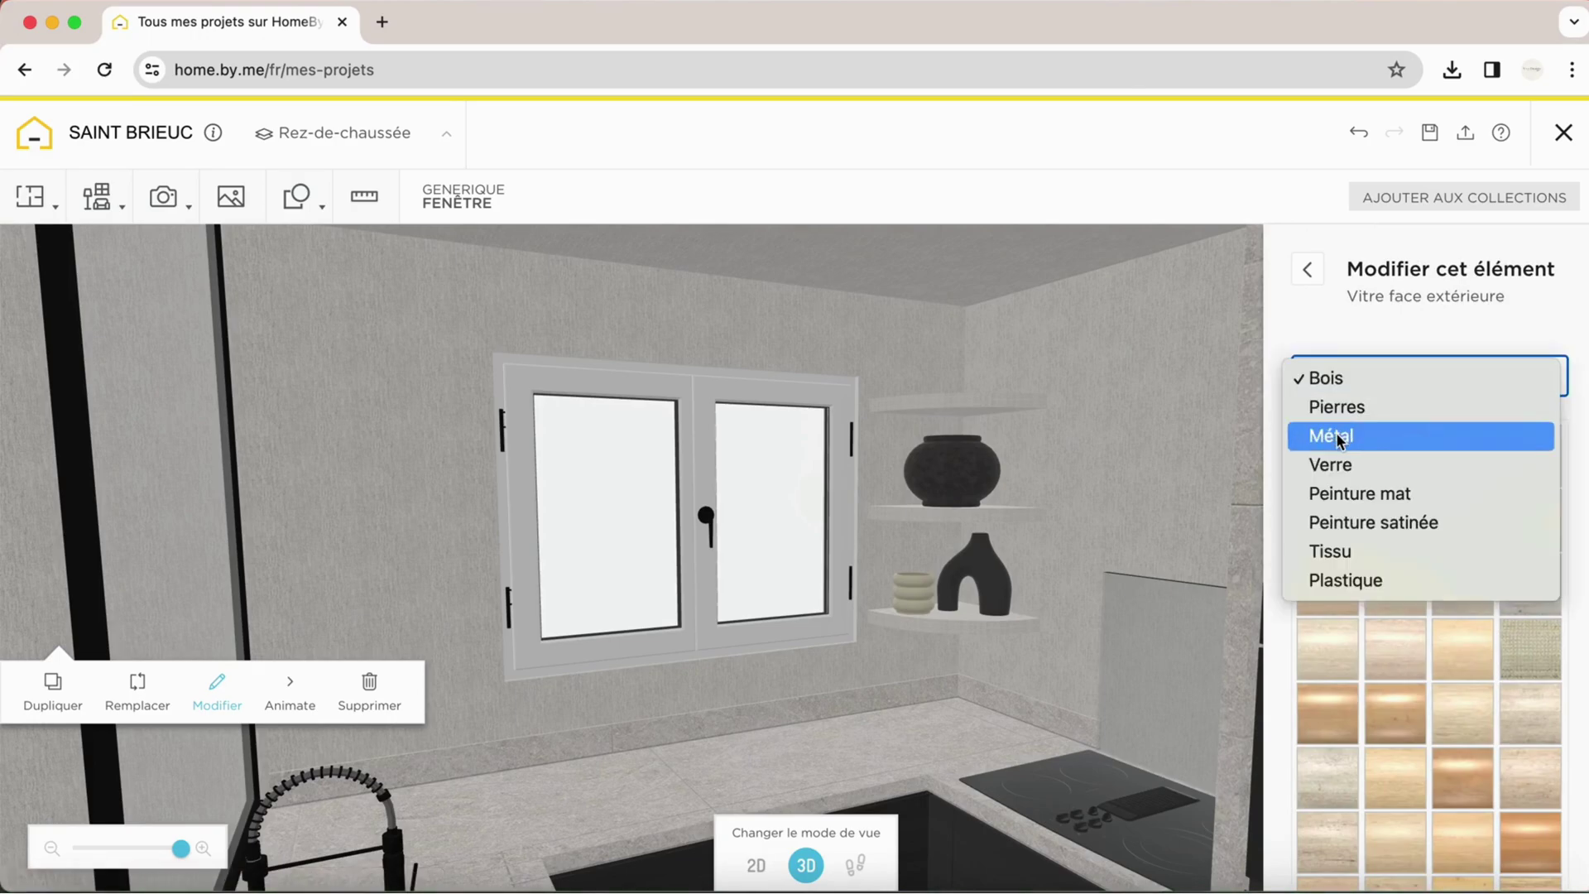
{"action": "left_click", "coordinate": [1335, 464]}
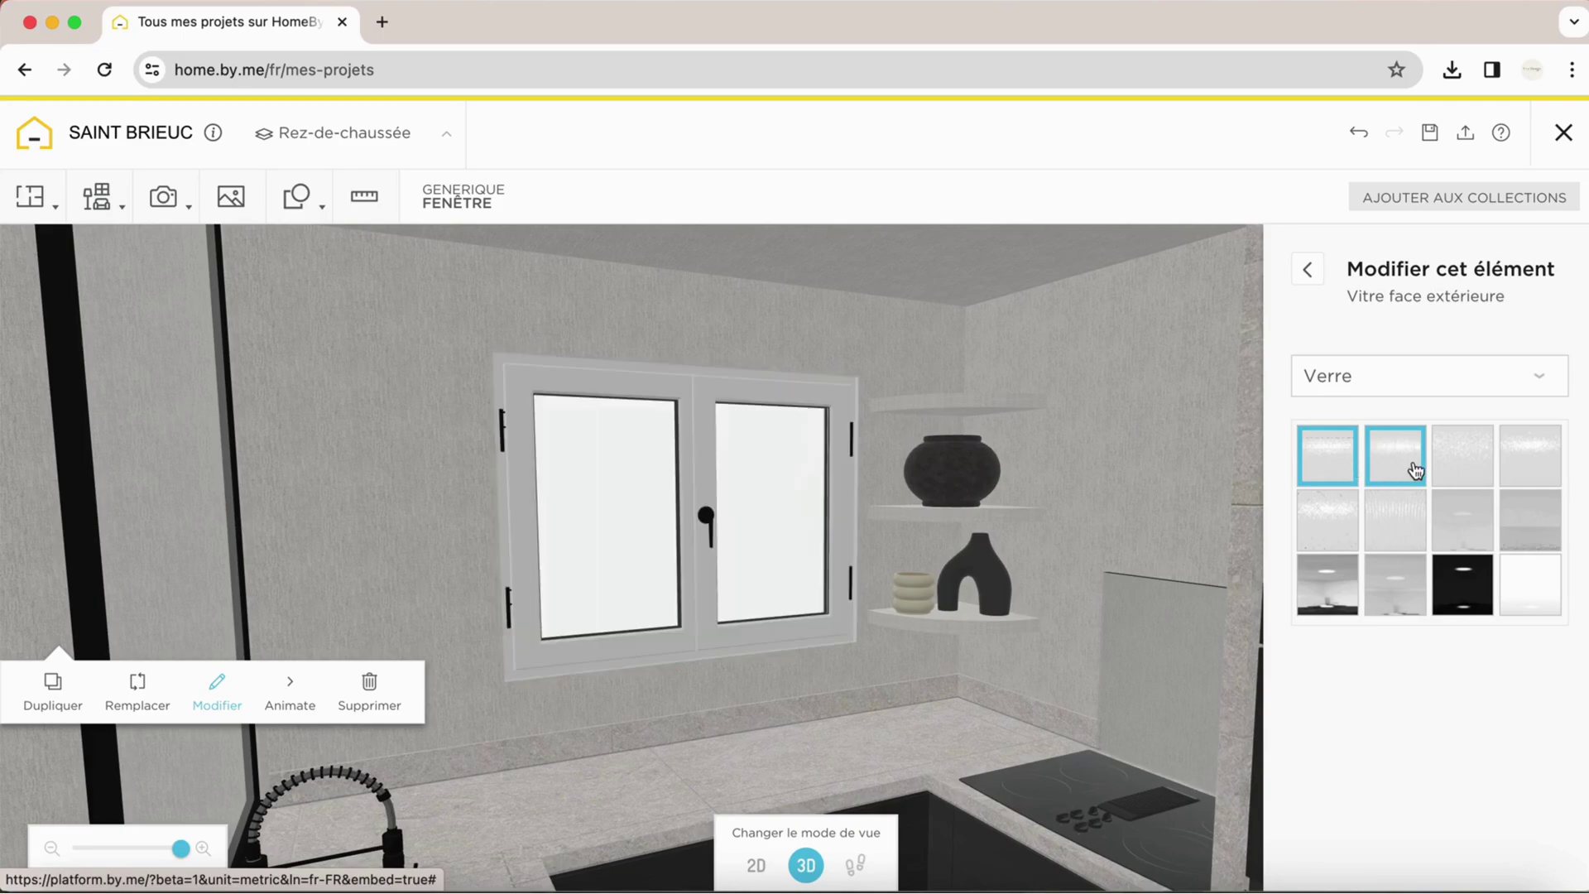
- Try several glass swatches and apply the first third-row glass to the outer pane
{"action": "left_click", "coordinate": [1395, 459]}
{"action": "left_click", "coordinate": [1471, 469]}
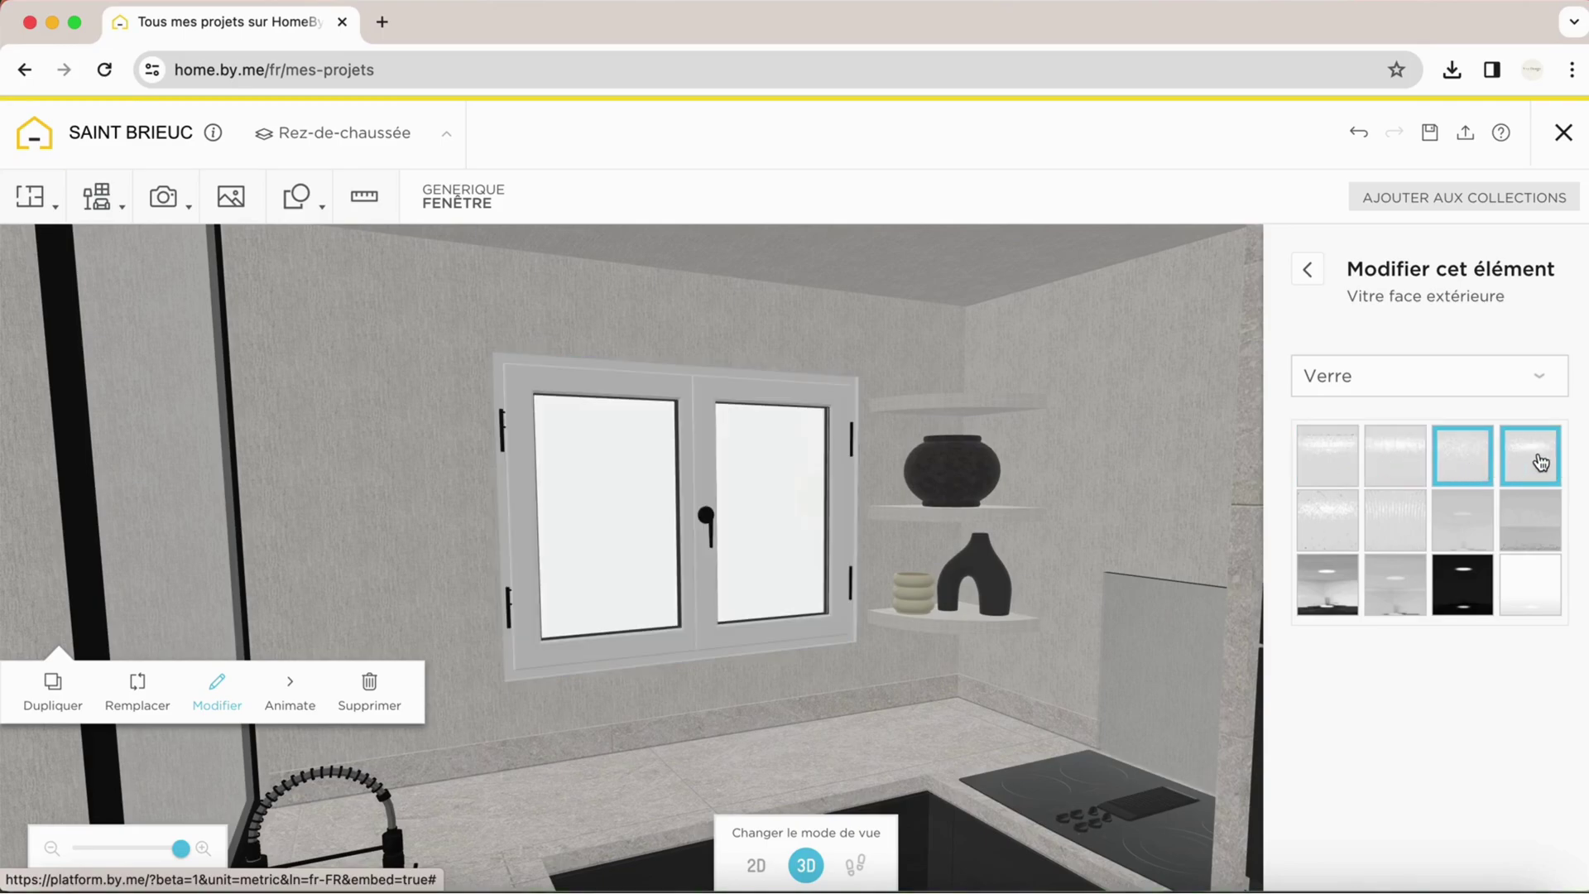
{"action": "left_click", "coordinate": [1539, 462]}
{"action": "left_click", "coordinate": [1535, 531]}
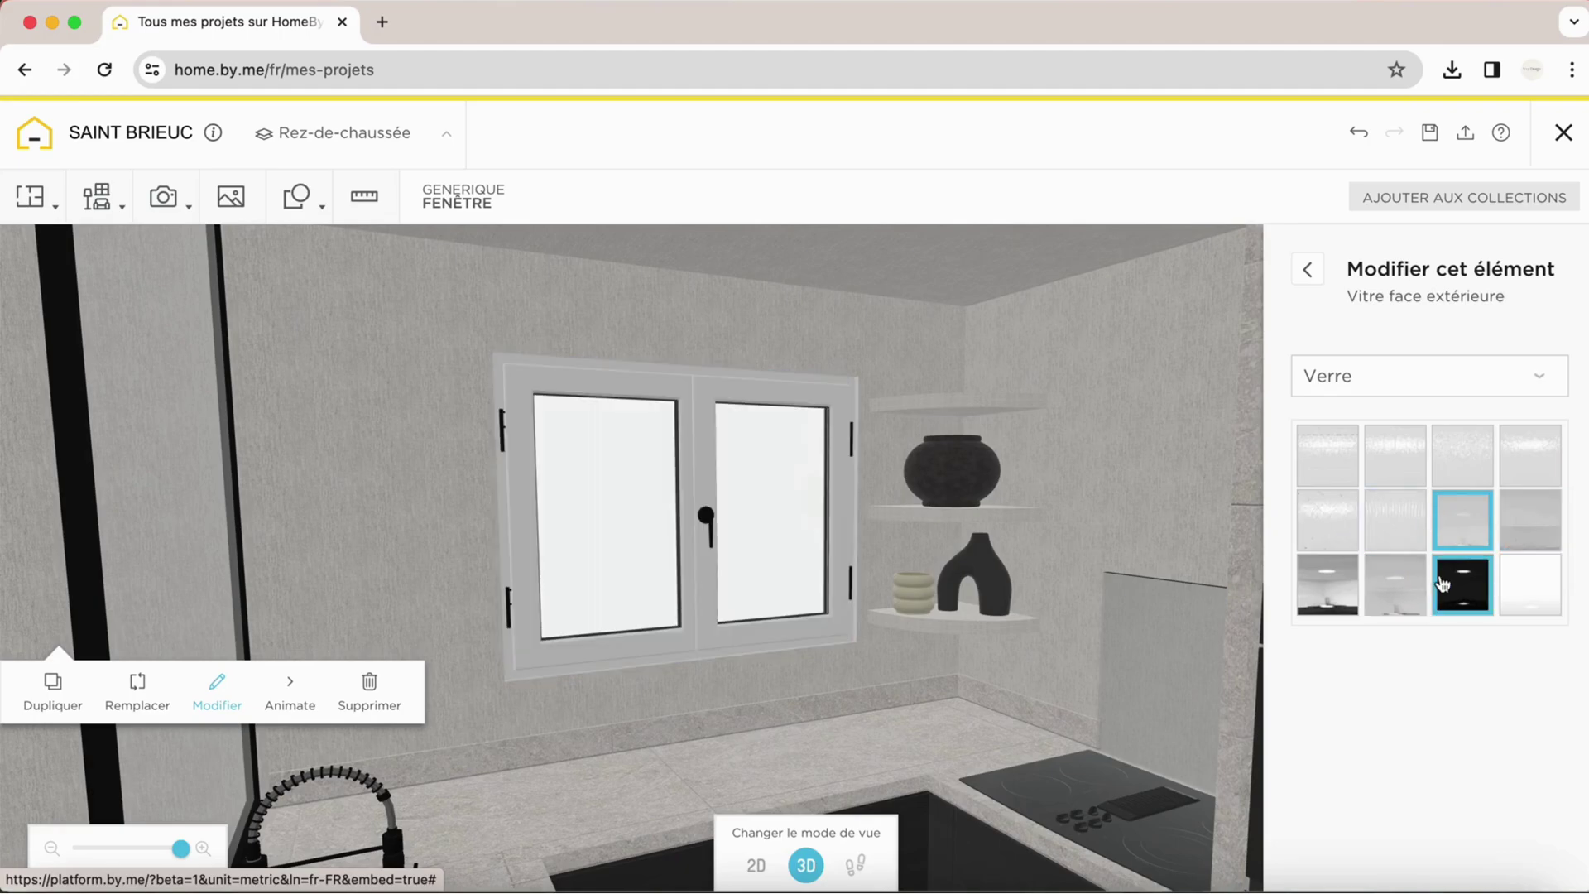
{"action": "left_click", "coordinate": [1387, 592]}
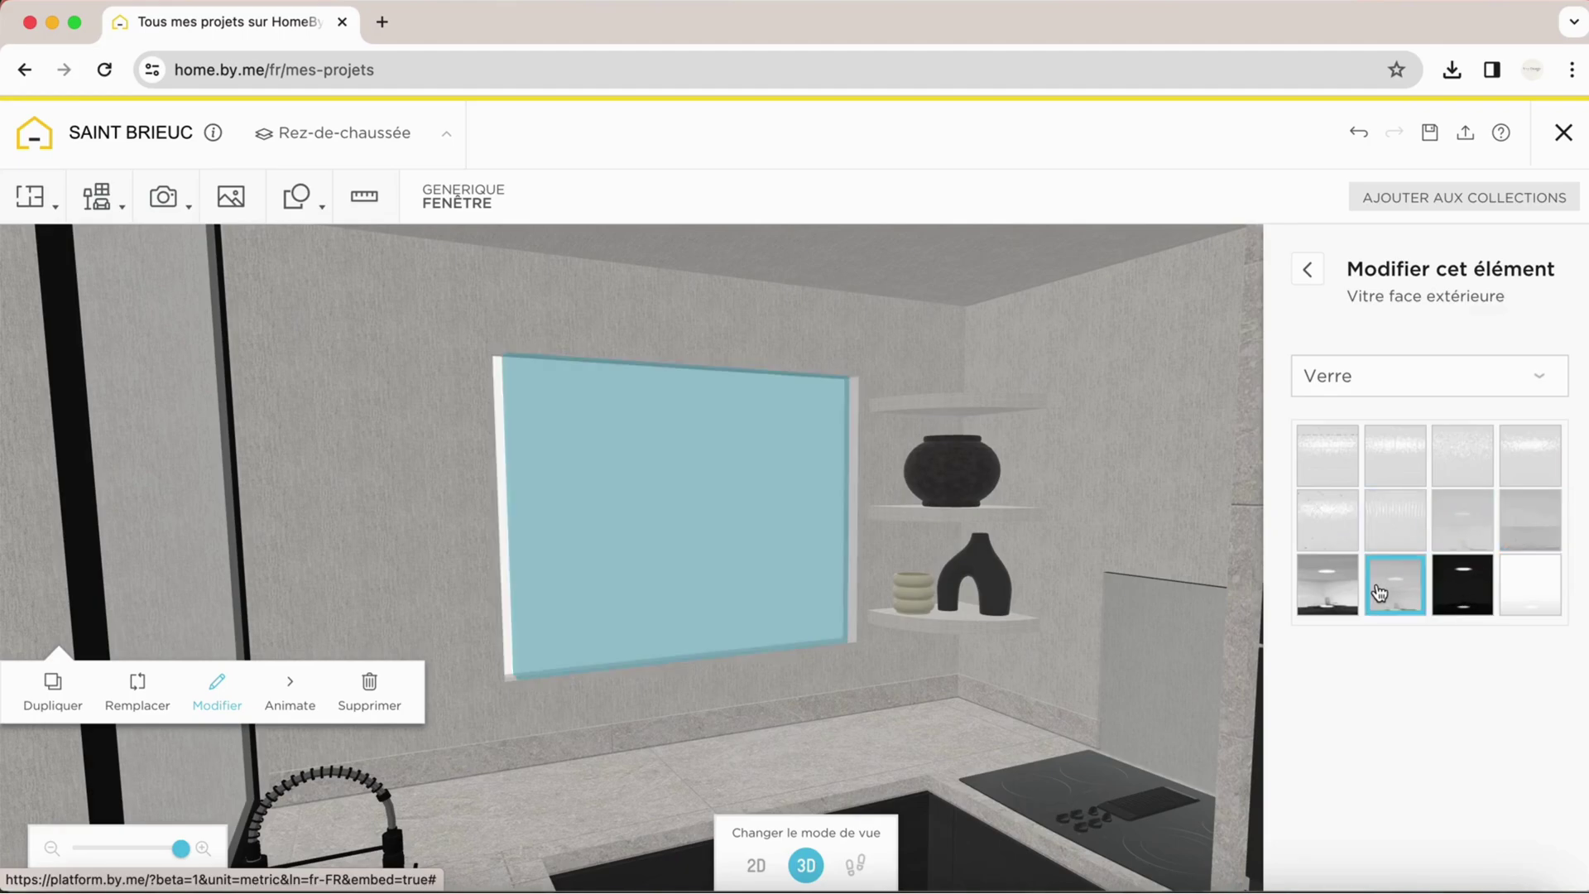
{"action": "left_click", "coordinate": [1332, 593]}
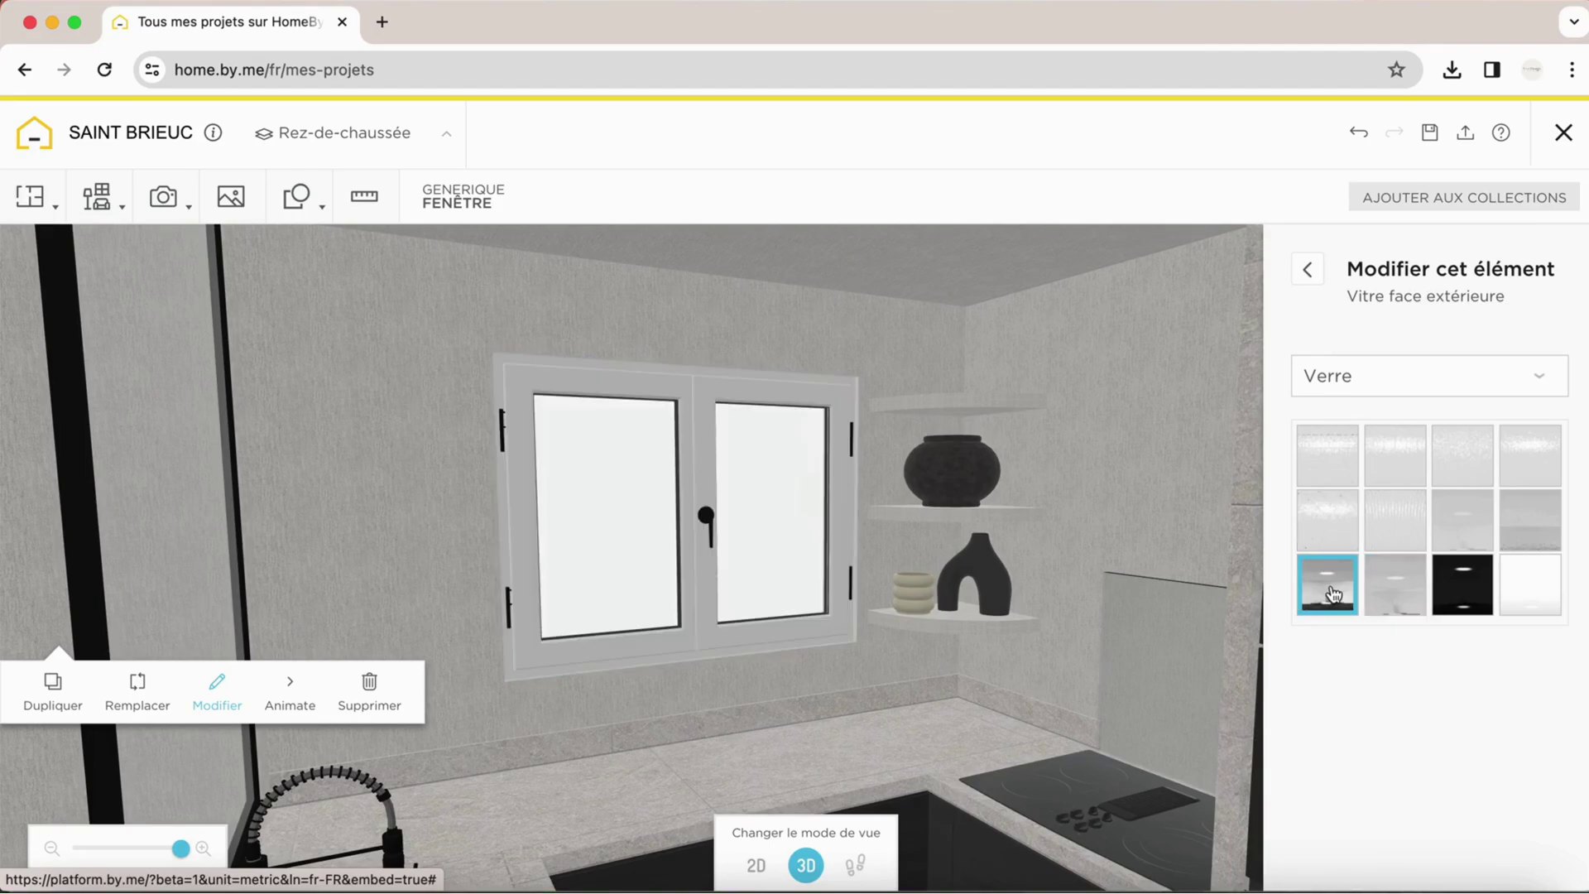
{"action": "left_click", "coordinate": [1306, 269]}
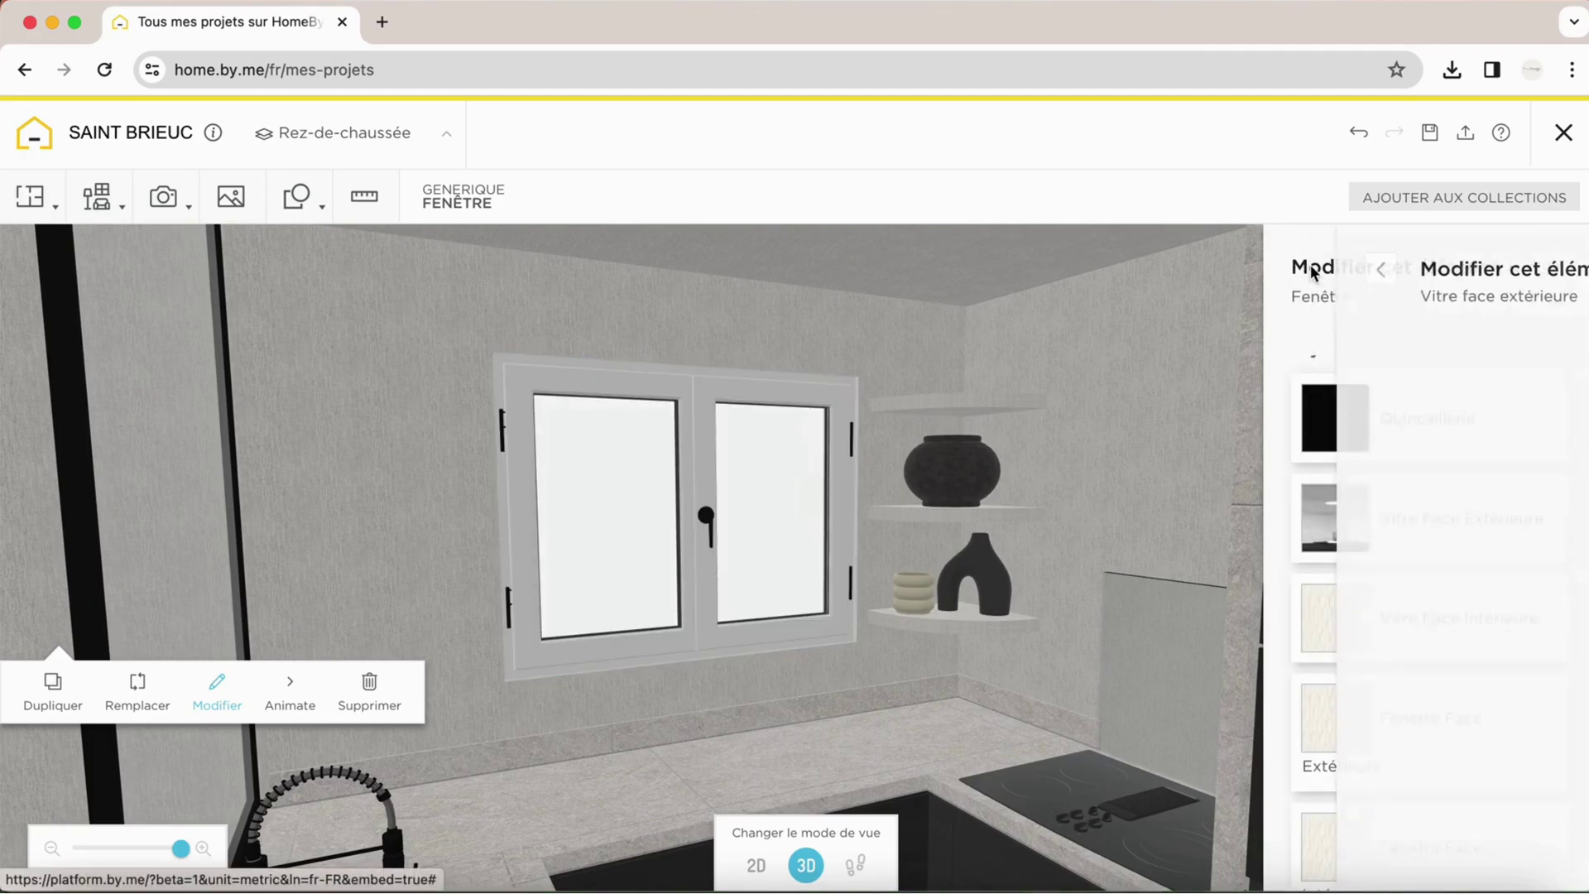
- Give Vitre Face Intérieure the first clear Verre swatch
{"action": "left_click", "coordinate": [1326, 614]}
{"action": "left_click", "coordinate": [1379, 376]}
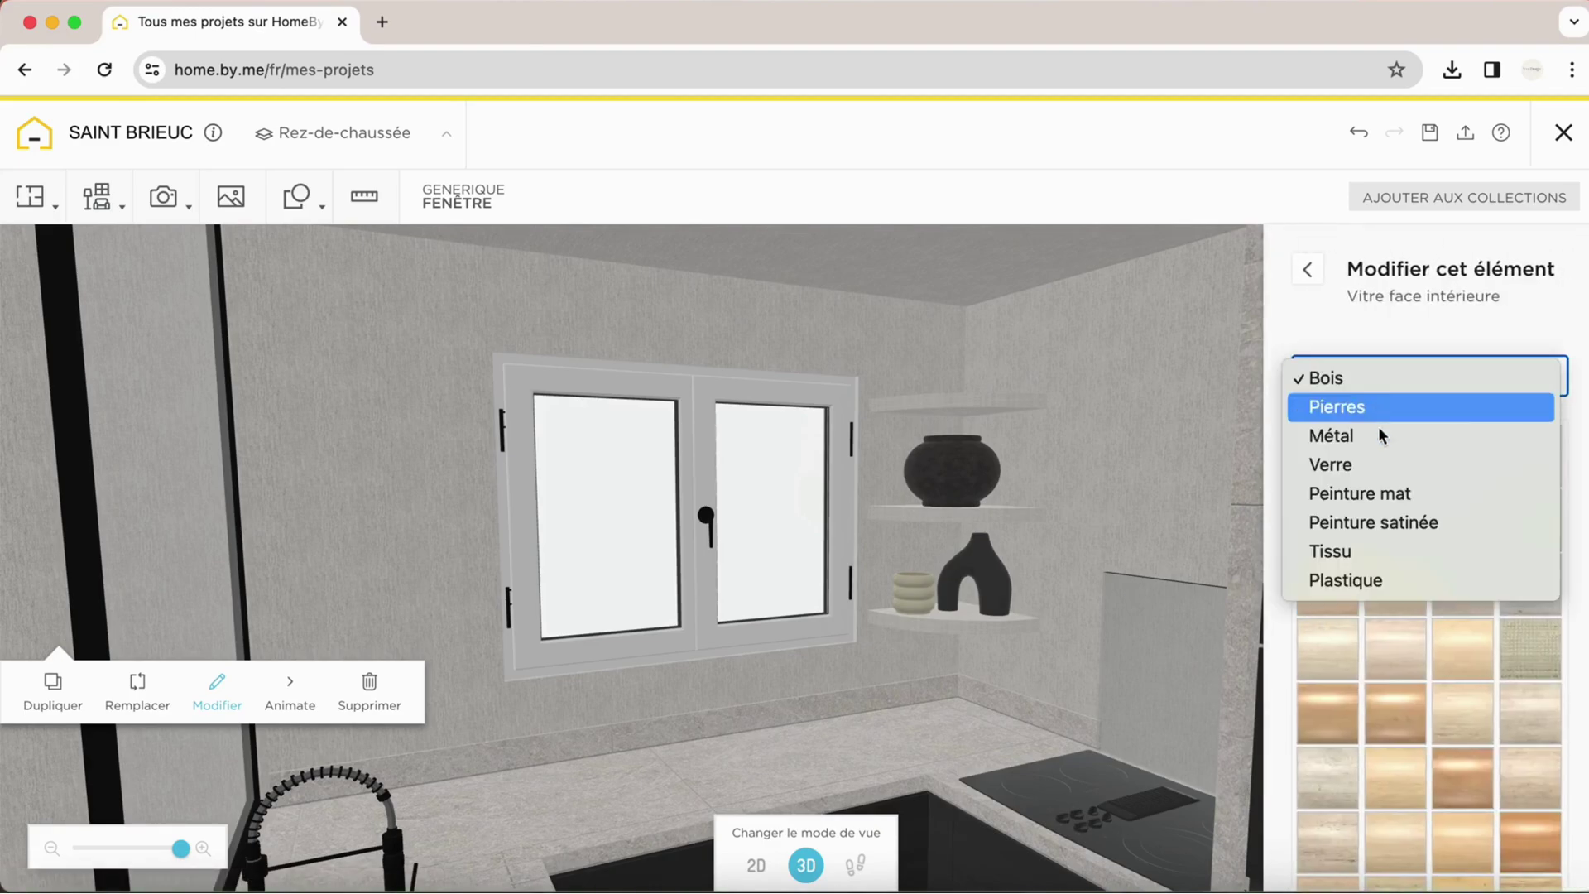
{"action": "left_click", "coordinate": [1380, 470]}
{"action": "left_click", "coordinate": [1350, 563]}
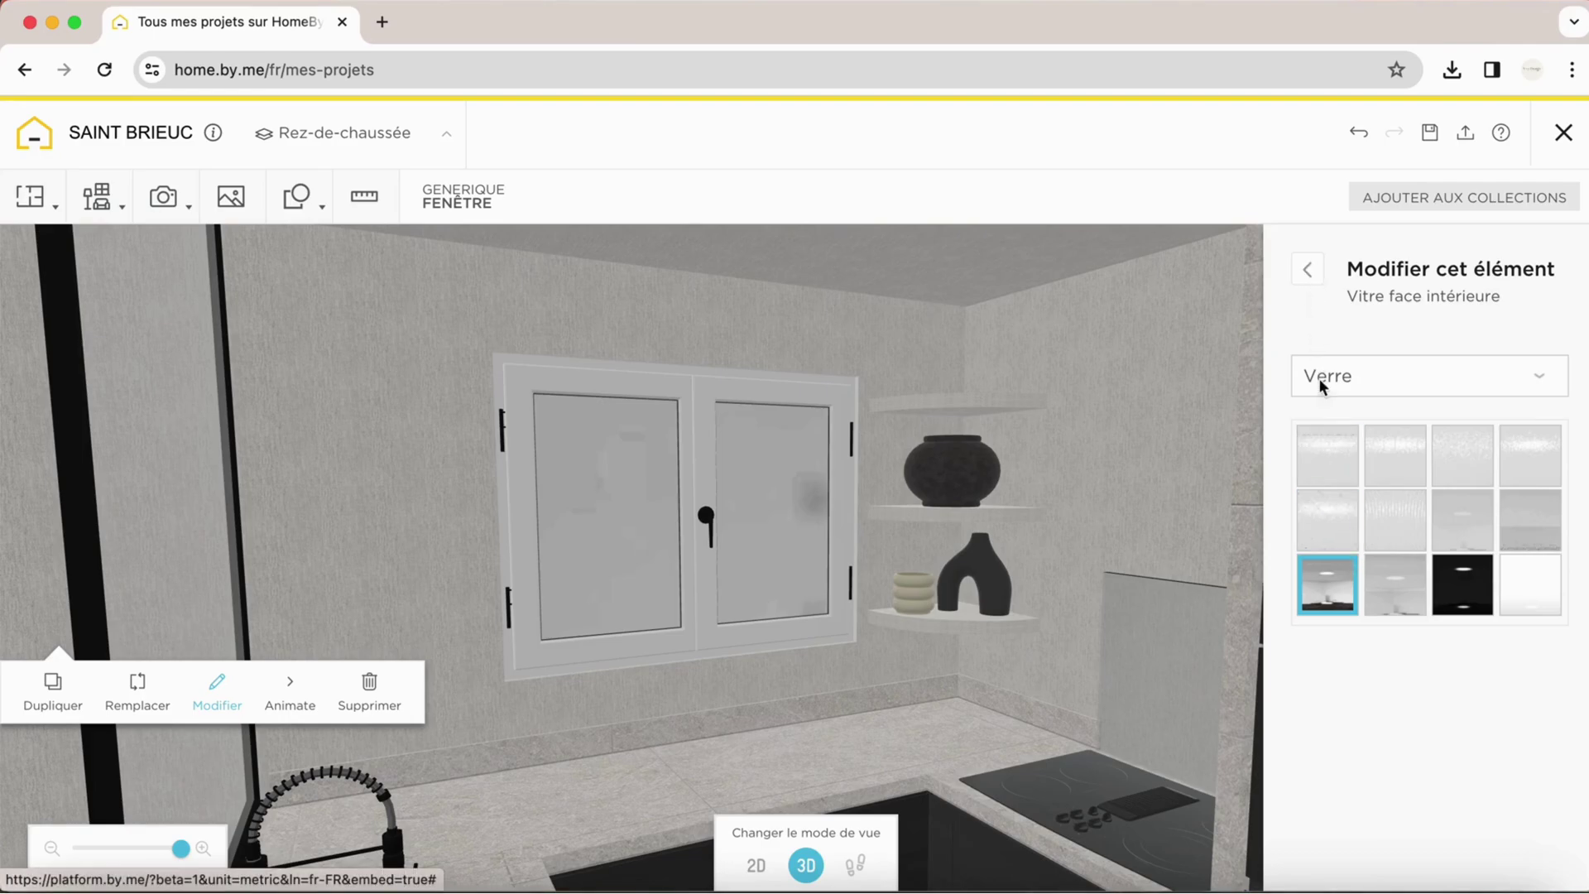
{"action": "left_click", "coordinate": [1327, 454]}
{"action": "left_click", "coordinate": [1307, 269]}
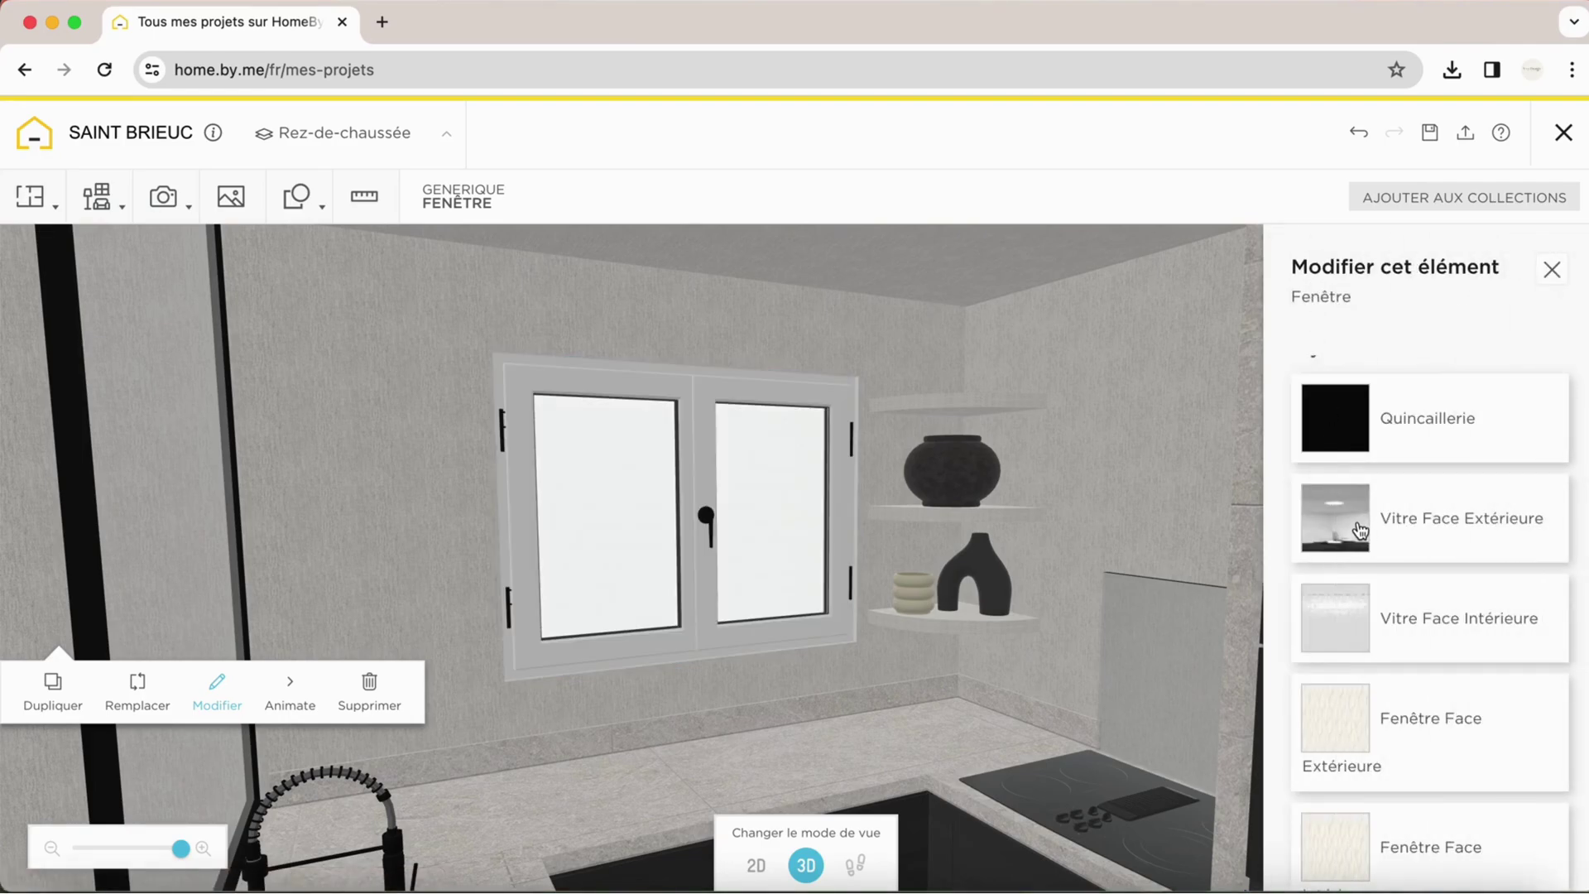
- Give Vitre Face Extérieure the first clear Verre swatch too
{"action": "left_click", "coordinate": [1362, 518]}
{"action": "left_click", "coordinate": [1358, 400]}
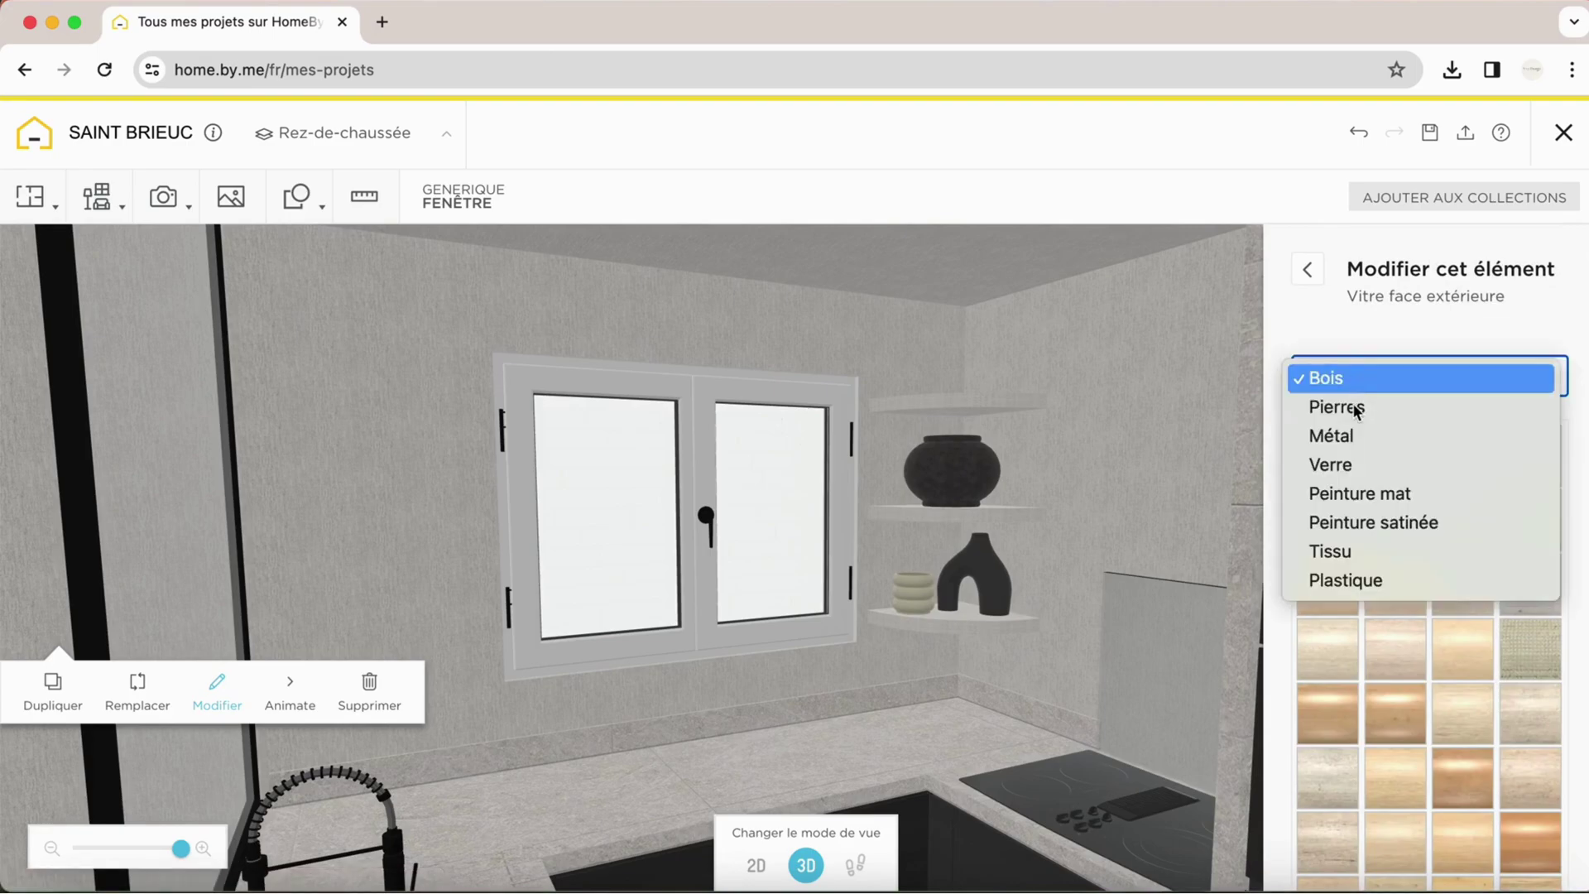
{"action": "left_click", "coordinate": [1331, 464]}
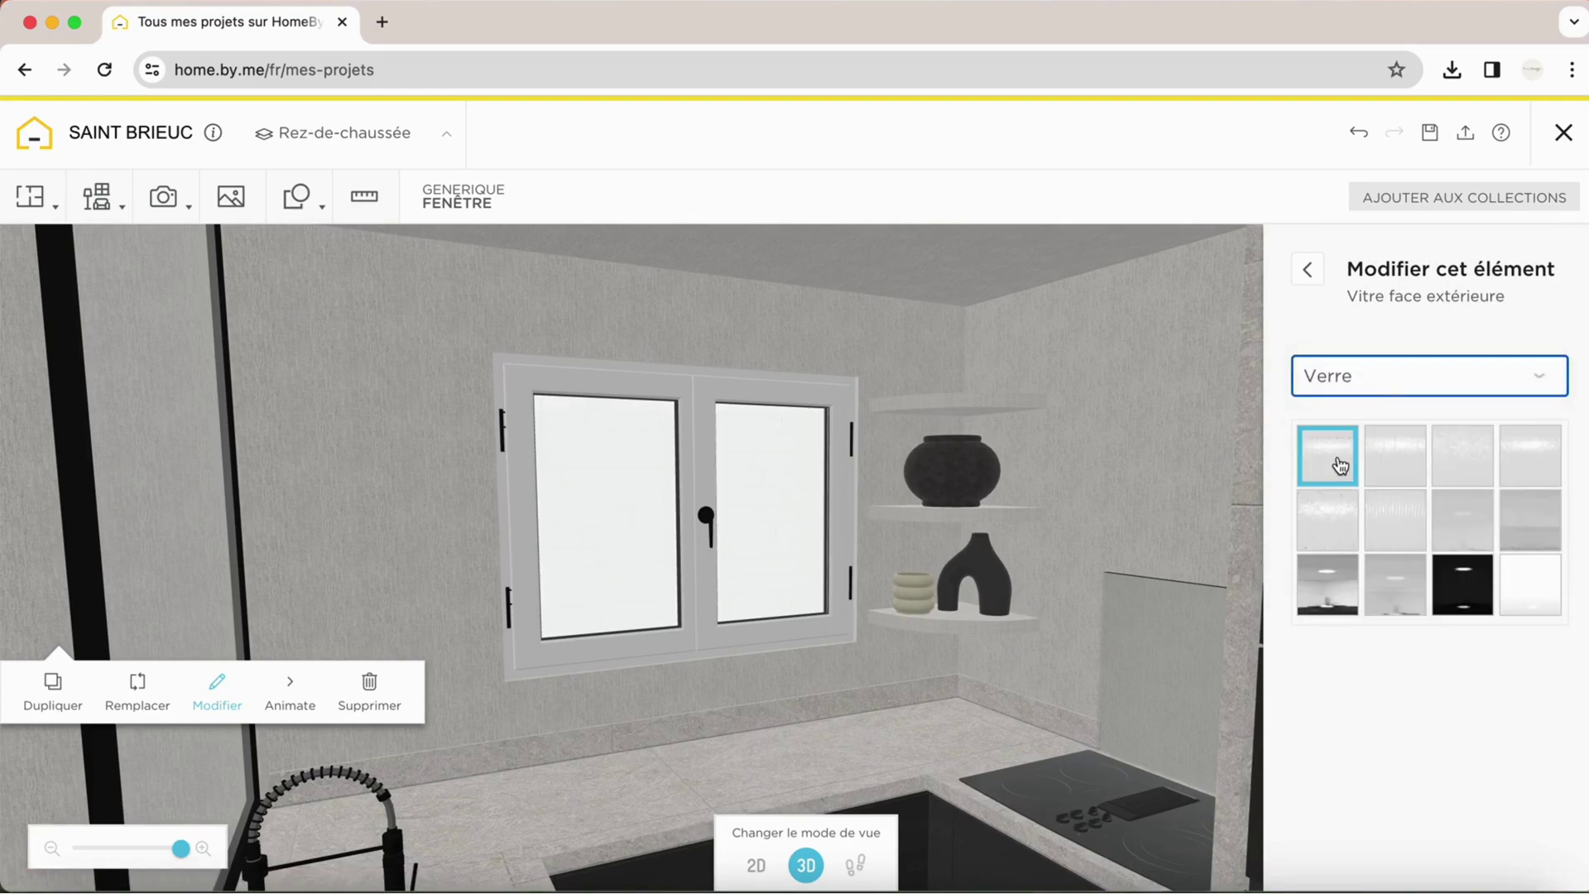
{"action": "left_click", "coordinate": [1328, 455]}
{"action": "left_click", "coordinate": [1308, 269]}
{"action": "scroll", "coordinate": [1351, 596], "scroll_direction": "down", "scroll_amount": 2}
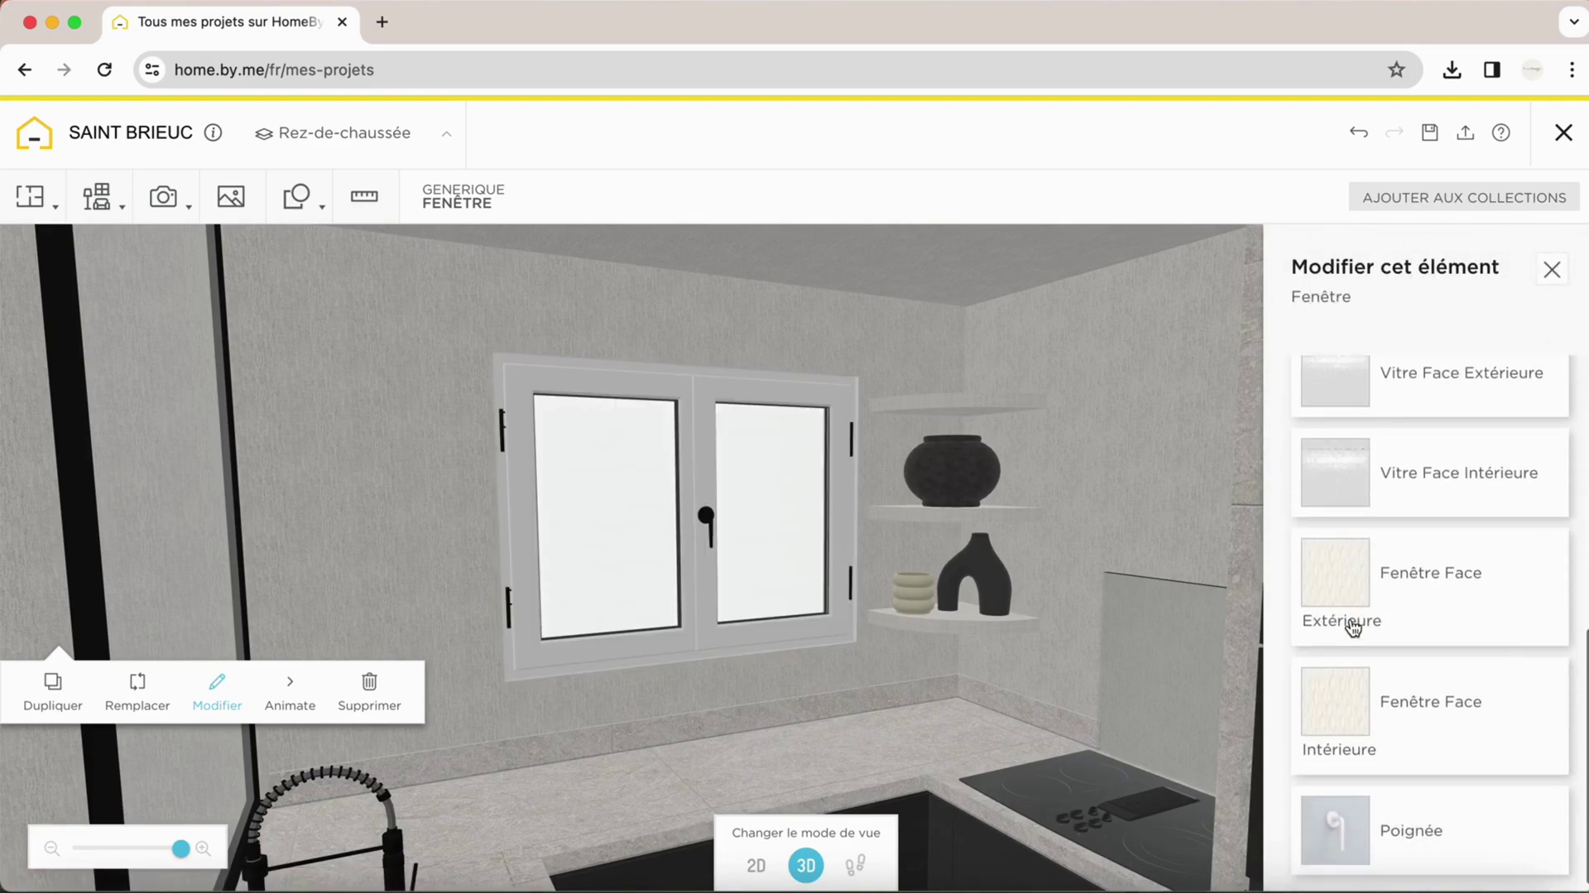
- Apply a grey wood swatch to Fenêtre Face Extérieure, after trying another grey wood
{"action": "left_click", "coordinate": [1339, 568]}
{"action": "scroll", "coordinate": [1331, 683], "scroll_direction": "down", "scroll_amount": 2}
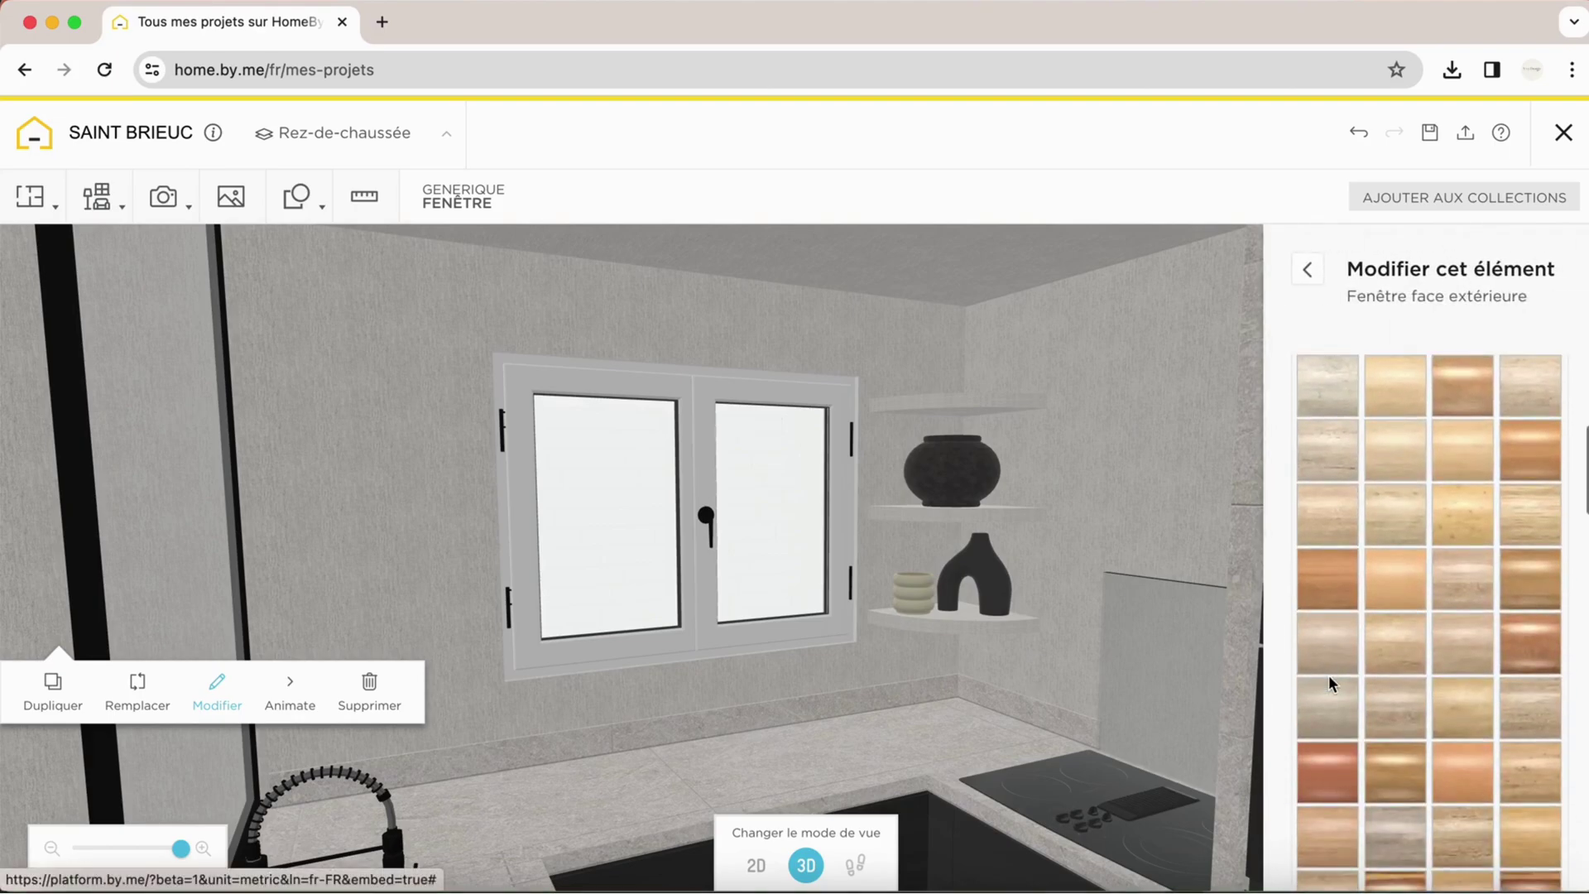
{"action": "scroll", "coordinate": [1330, 683], "scroll_direction": "down", "scroll_amount": 2}
{"action": "scroll", "coordinate": [1329, 683], "scroll_direction": "down", "scroll_amount": 2}
{"action": "left_click", "coordinate": [1329, 732]}
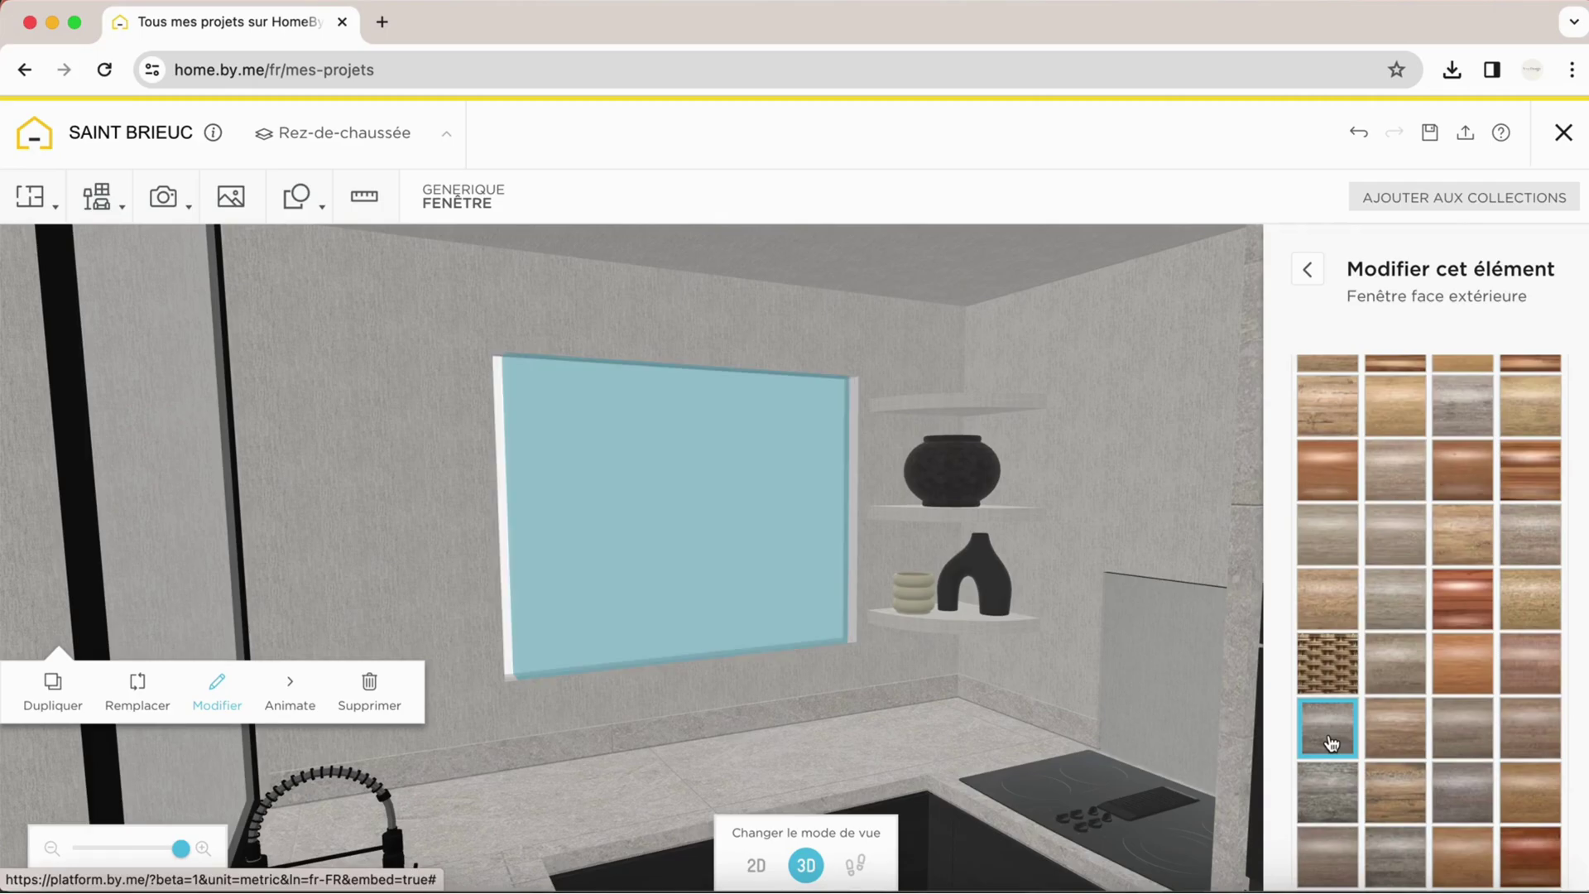
{"action": "left_click", "coordinate": [1527, 742]}
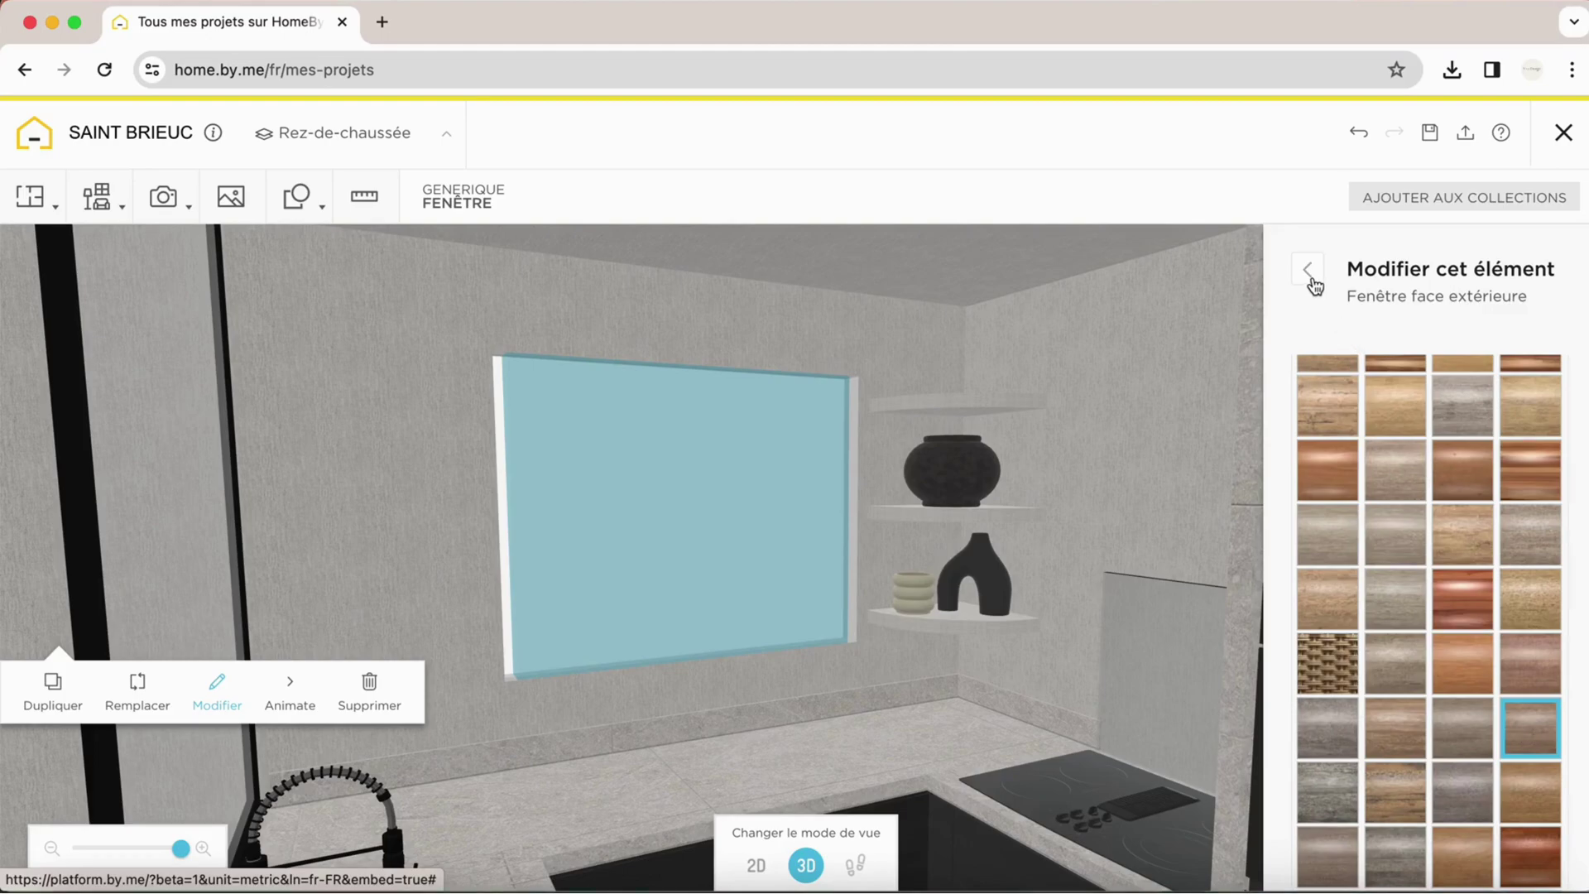
{"action": "left_click", "coordinate": [1311, 276]}
- Try grey, dark and brown woods on Fenêtre Face Intérieure, settling on grey-brown wood
{"action": "left_click", "coordinate": [1349, 695]}
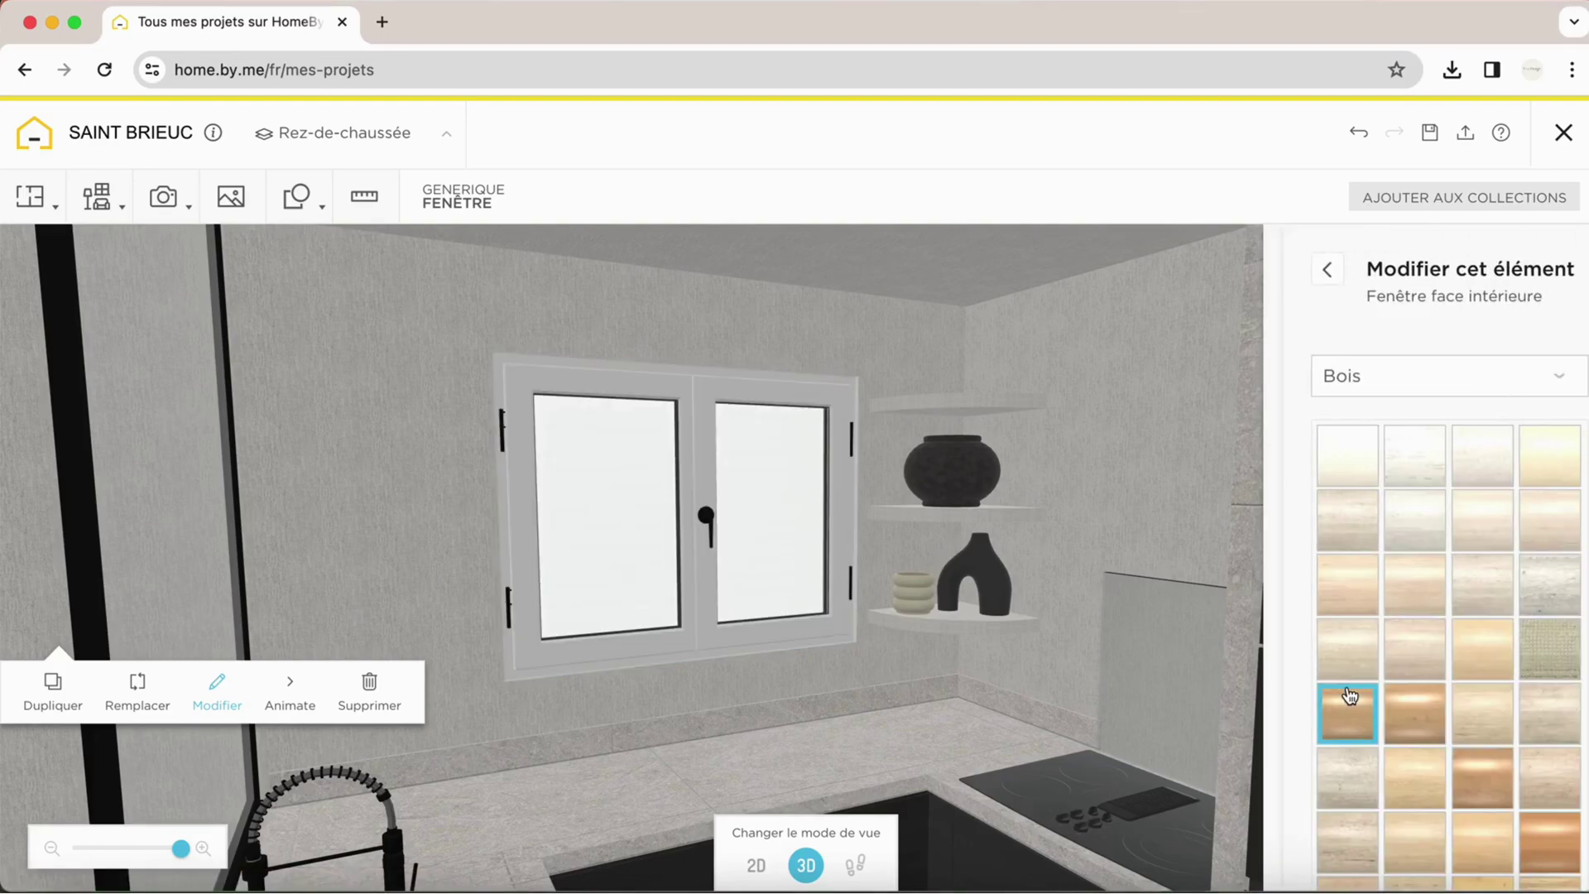
{"action": "scroll", "coordinate": [1357, 642], "scroll_direction": "down", "scroll_amount": 3}
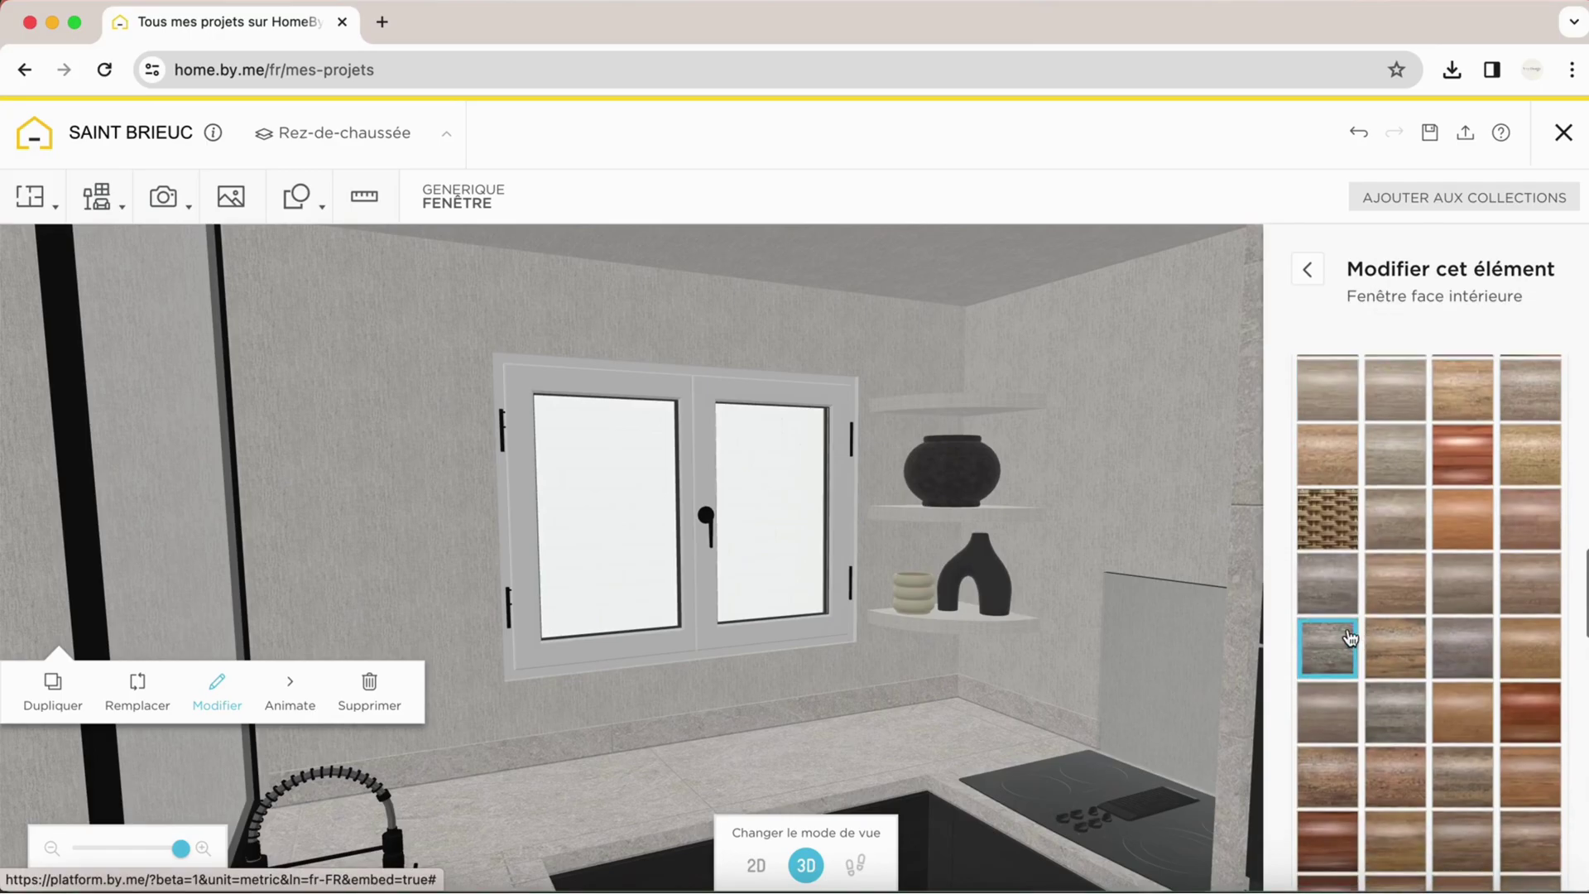
{"action": "left_click", "coordinate": [1343, 593]}
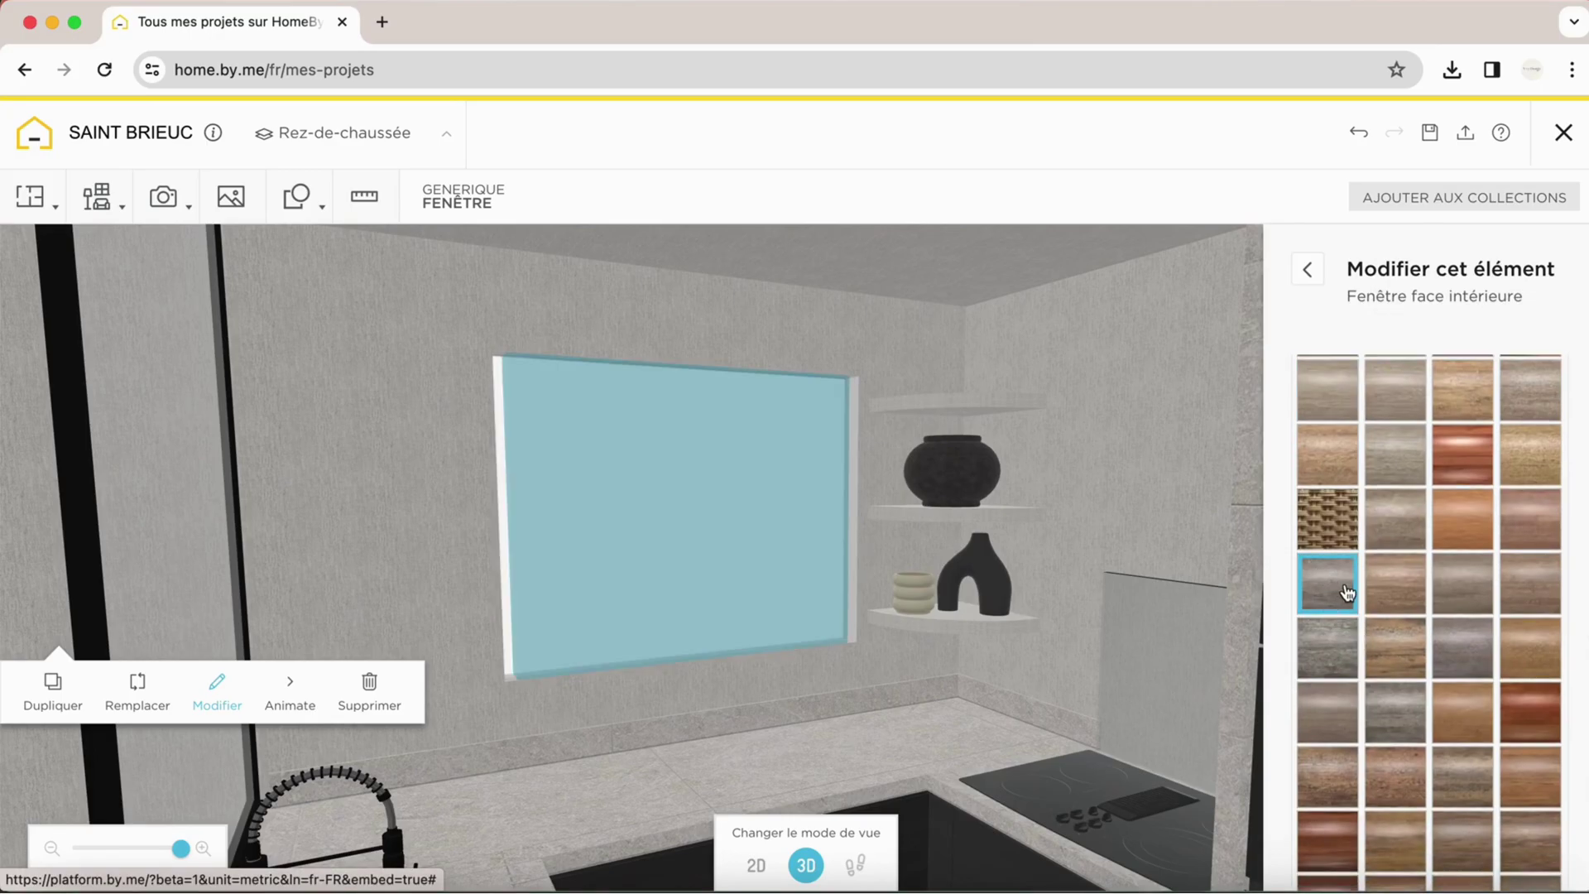
{"action": "scroll", "coordinate": [1427, 608], "scroll_direction": "down", "scroll_amount": 5}
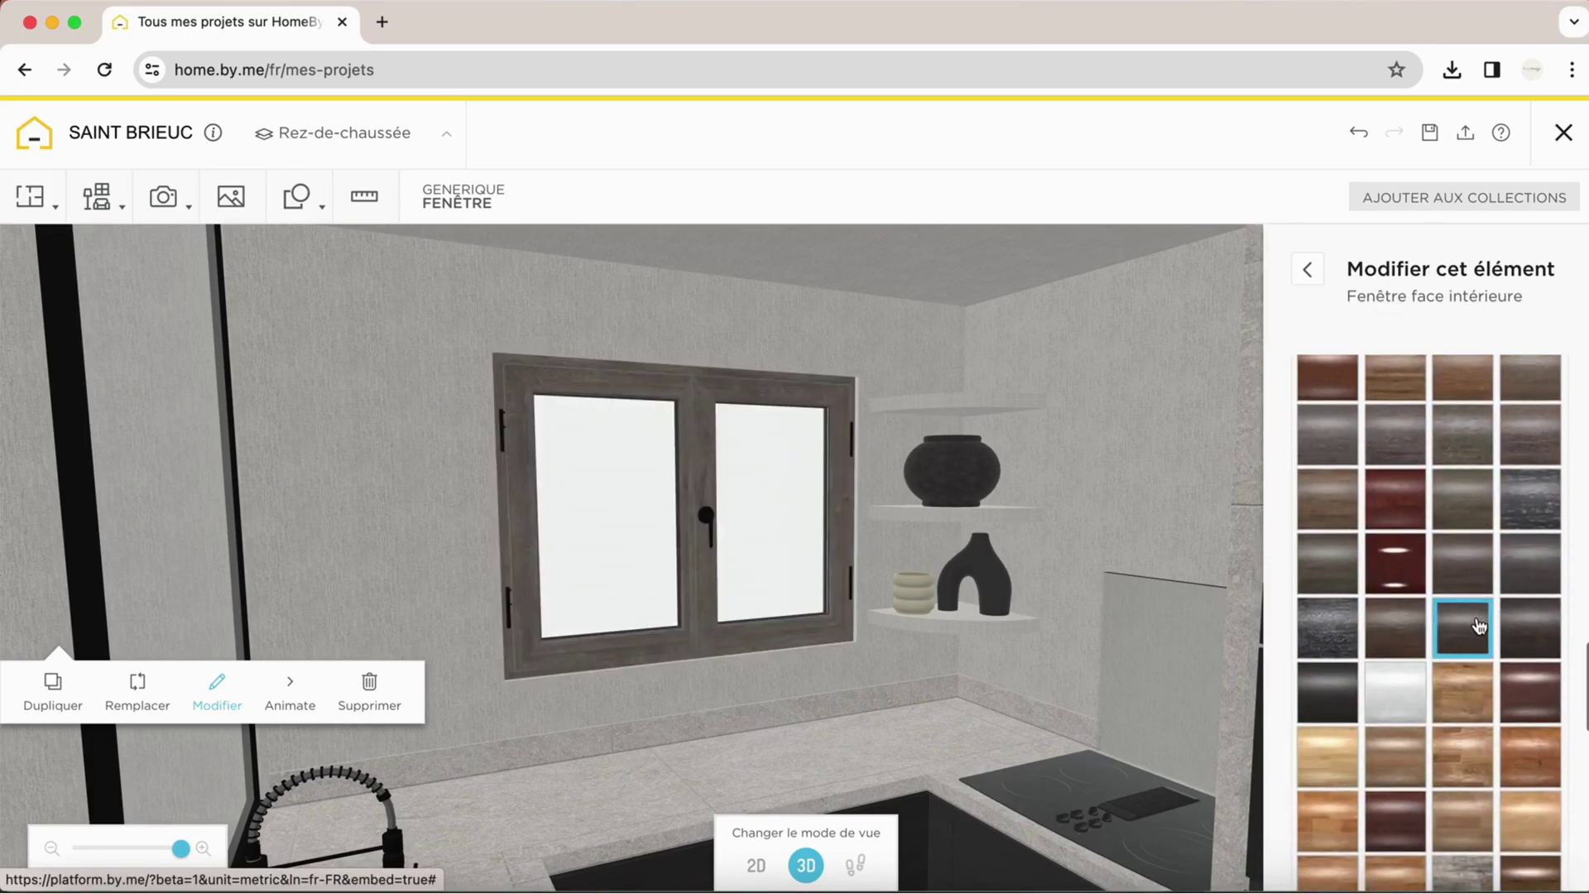
{"action": "left_click", "coordinate": [1525, 638]}
{"action": "scroll", "coordinate": [1526, 645], "scroll_direction": "down", "scroll_amount": 5}
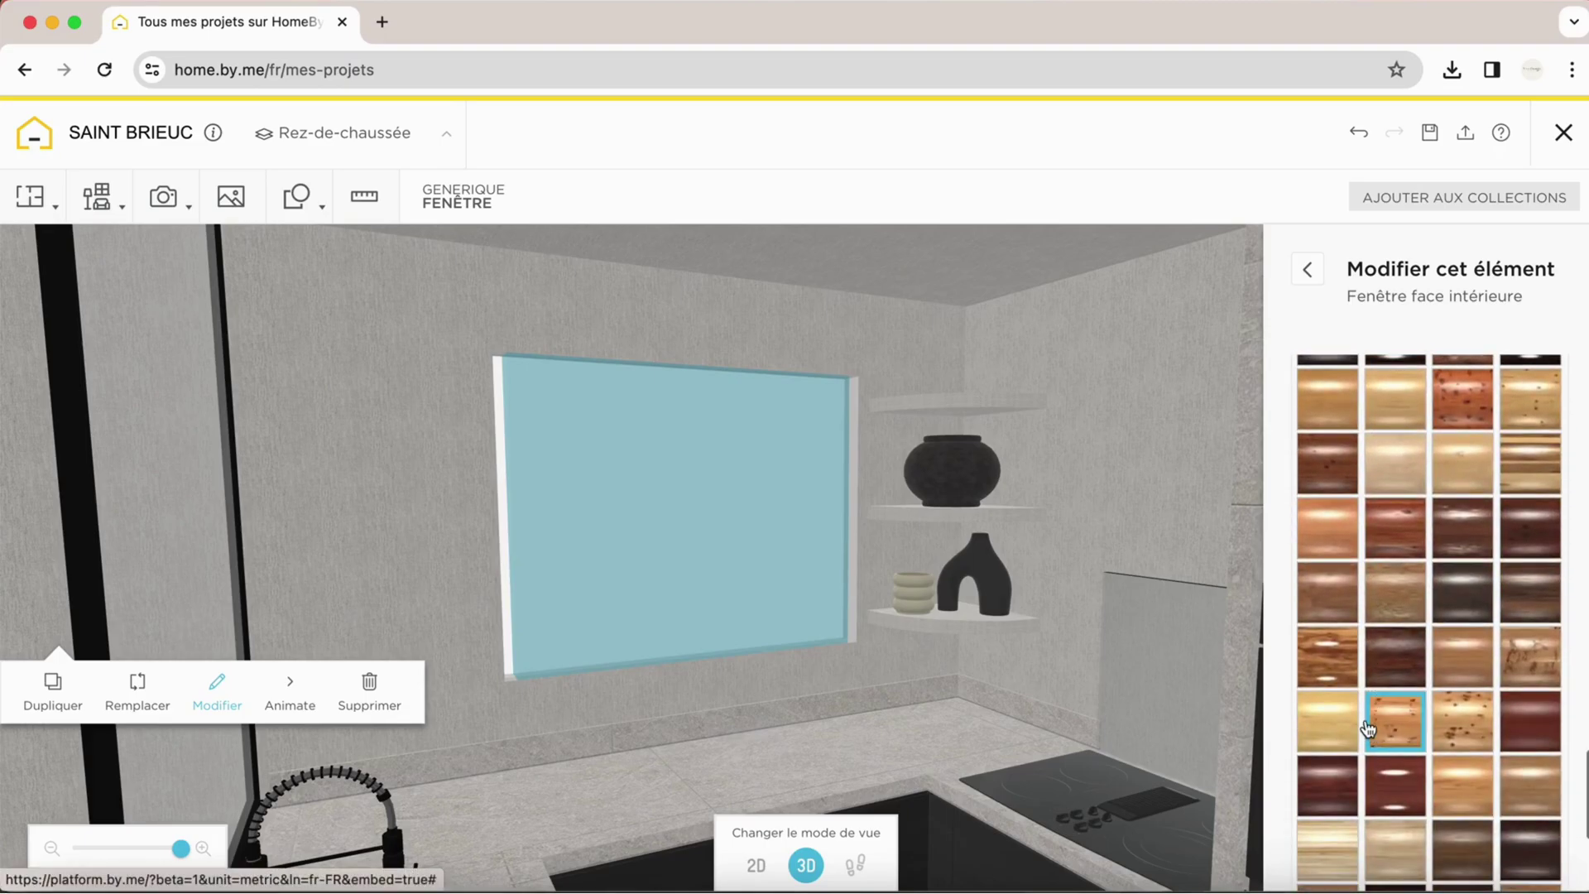
{"action": "scroll", "coordinate": [1341, 720], "scroll_direction": "down", "scroll_amount": 3}
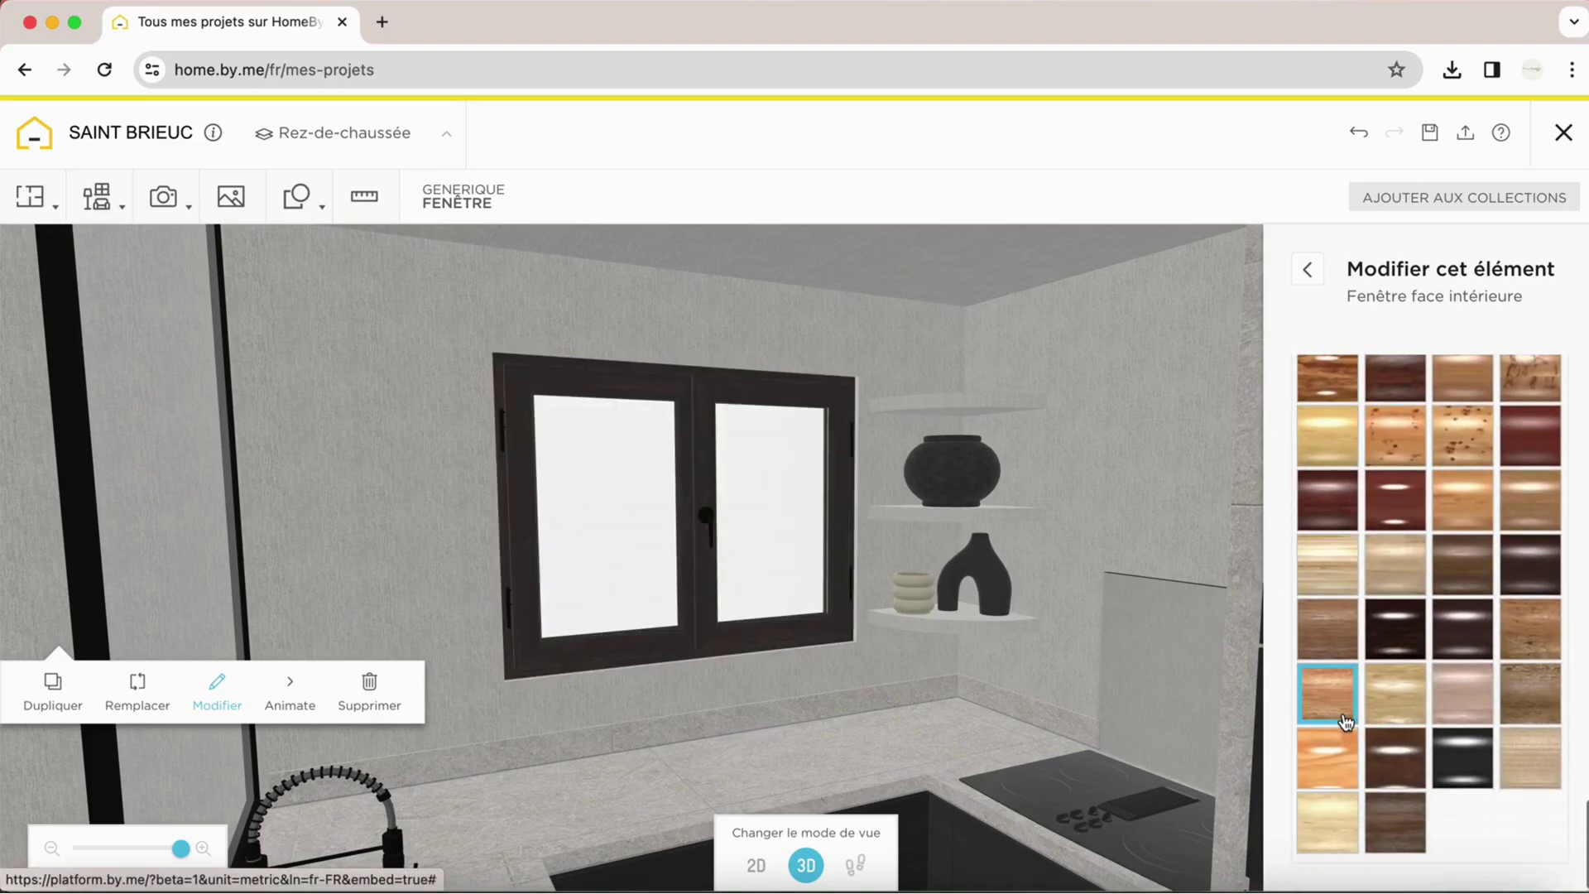
{"action": "left_click", "coordinate": [1329, 644]}
{"action": "scroll", "coordinate": [1334, 591], "scroll_direction": "up", "scroll_amount": 2}
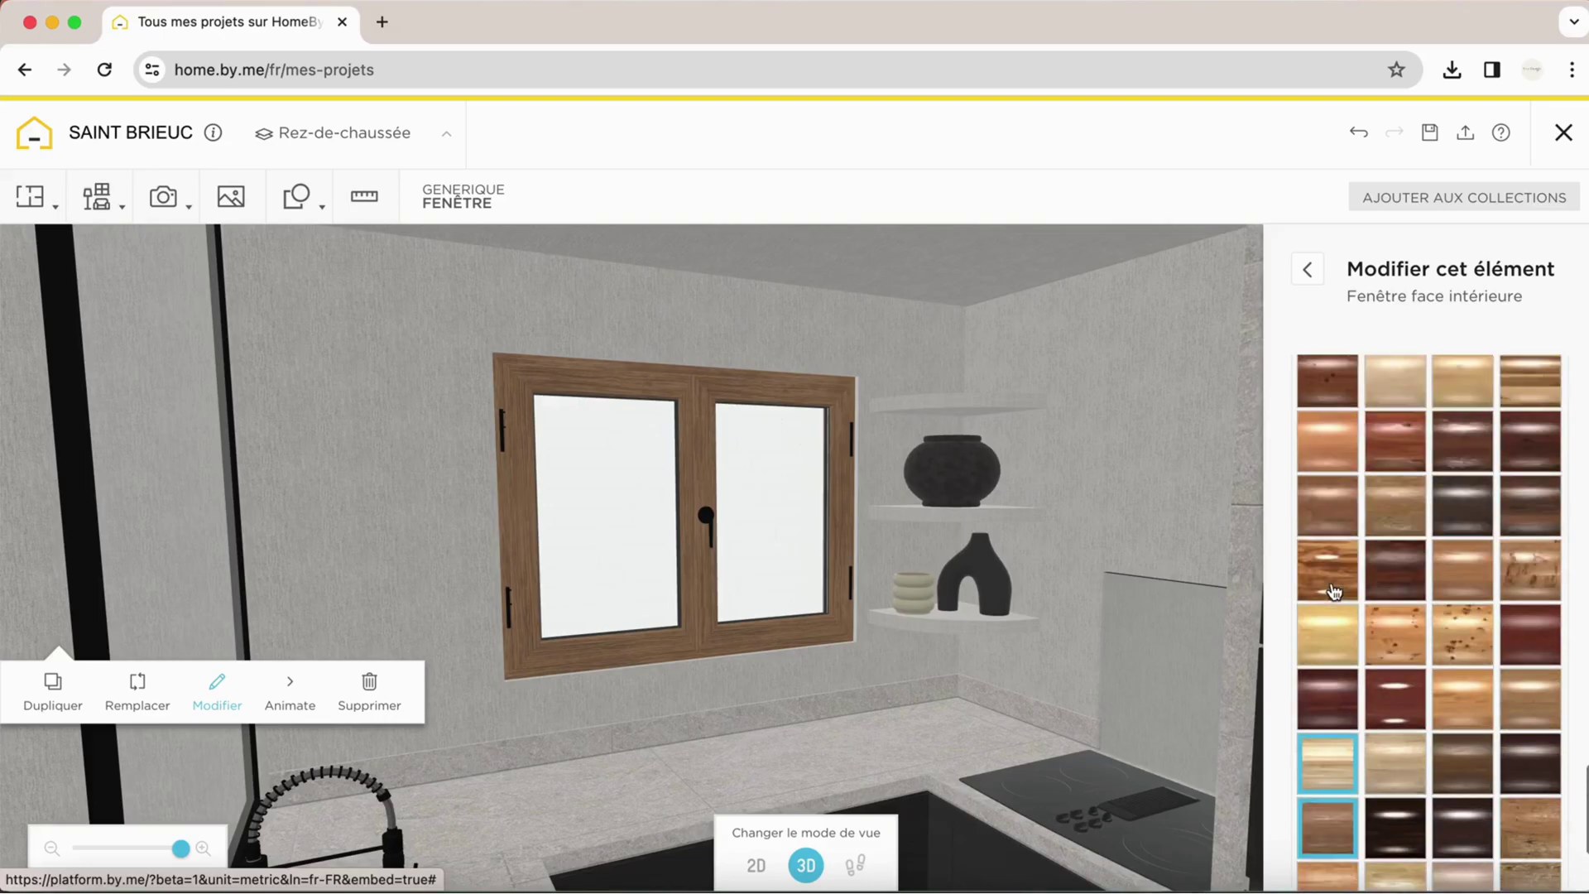
{"action": "scroll", "coordinate": [1334, 591], "scroll_direction": "up", "scroll_amount": 2}
{"action": "scroll", "coordinate": [1331, 593], "scroll_direction": "up", "scroll_amount": 2}
{"action": "scroll", "coordinate": [1331, 590], "scroll_direction": "up", "scroll_amount": 2}
{"action": "scroll", "coordinate": [1328, 646], "scroll_direction": "up", "scroll_amount": 1}
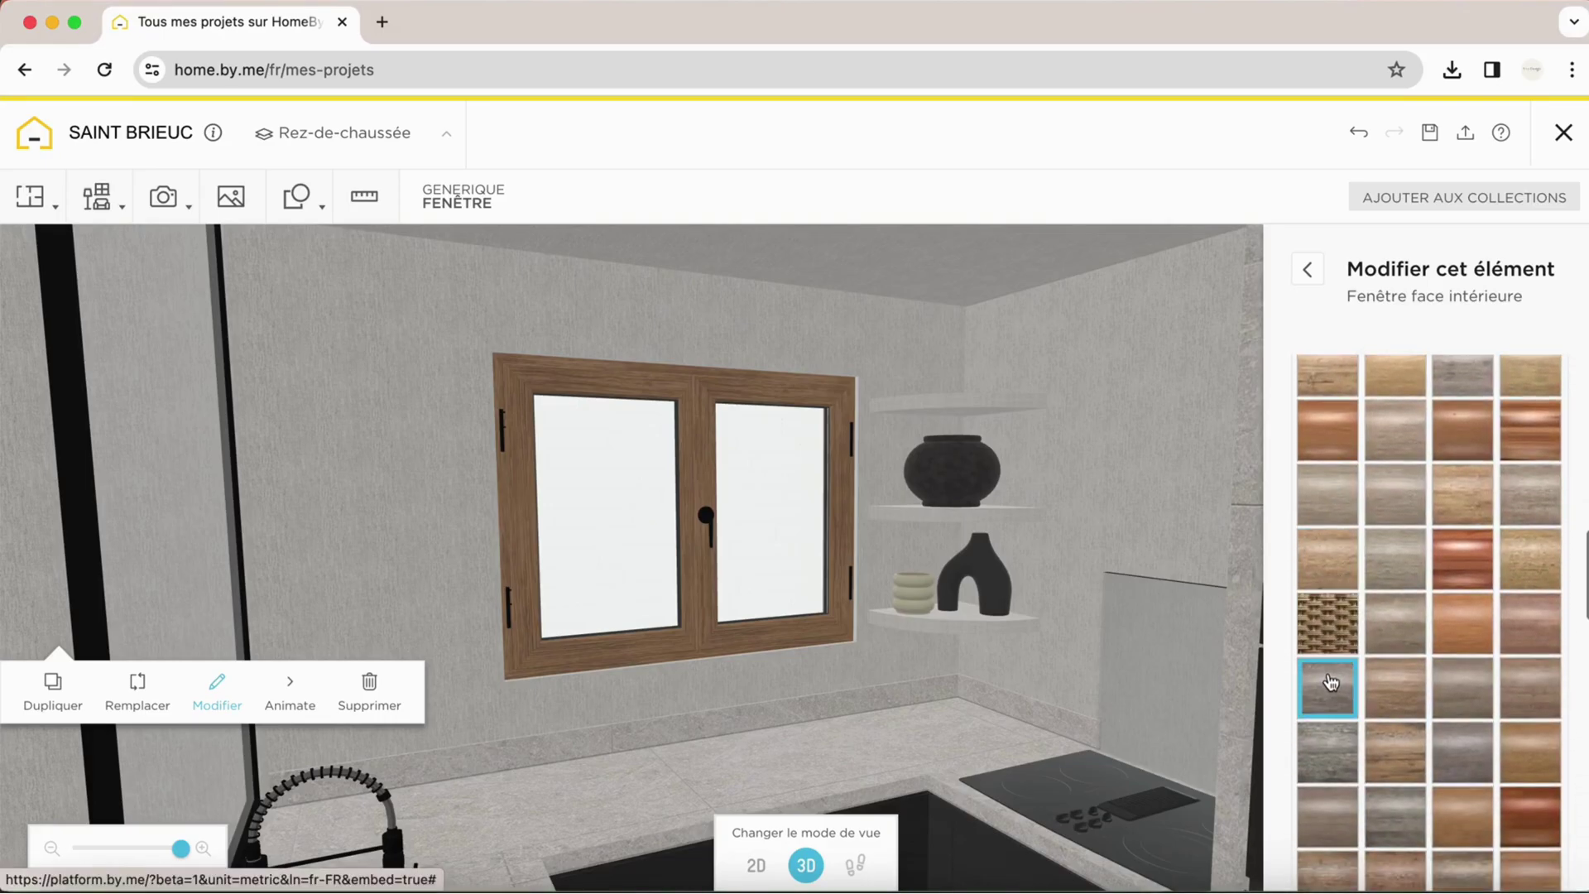
{"action": "left_click", "coordinate": [1323, 490]}
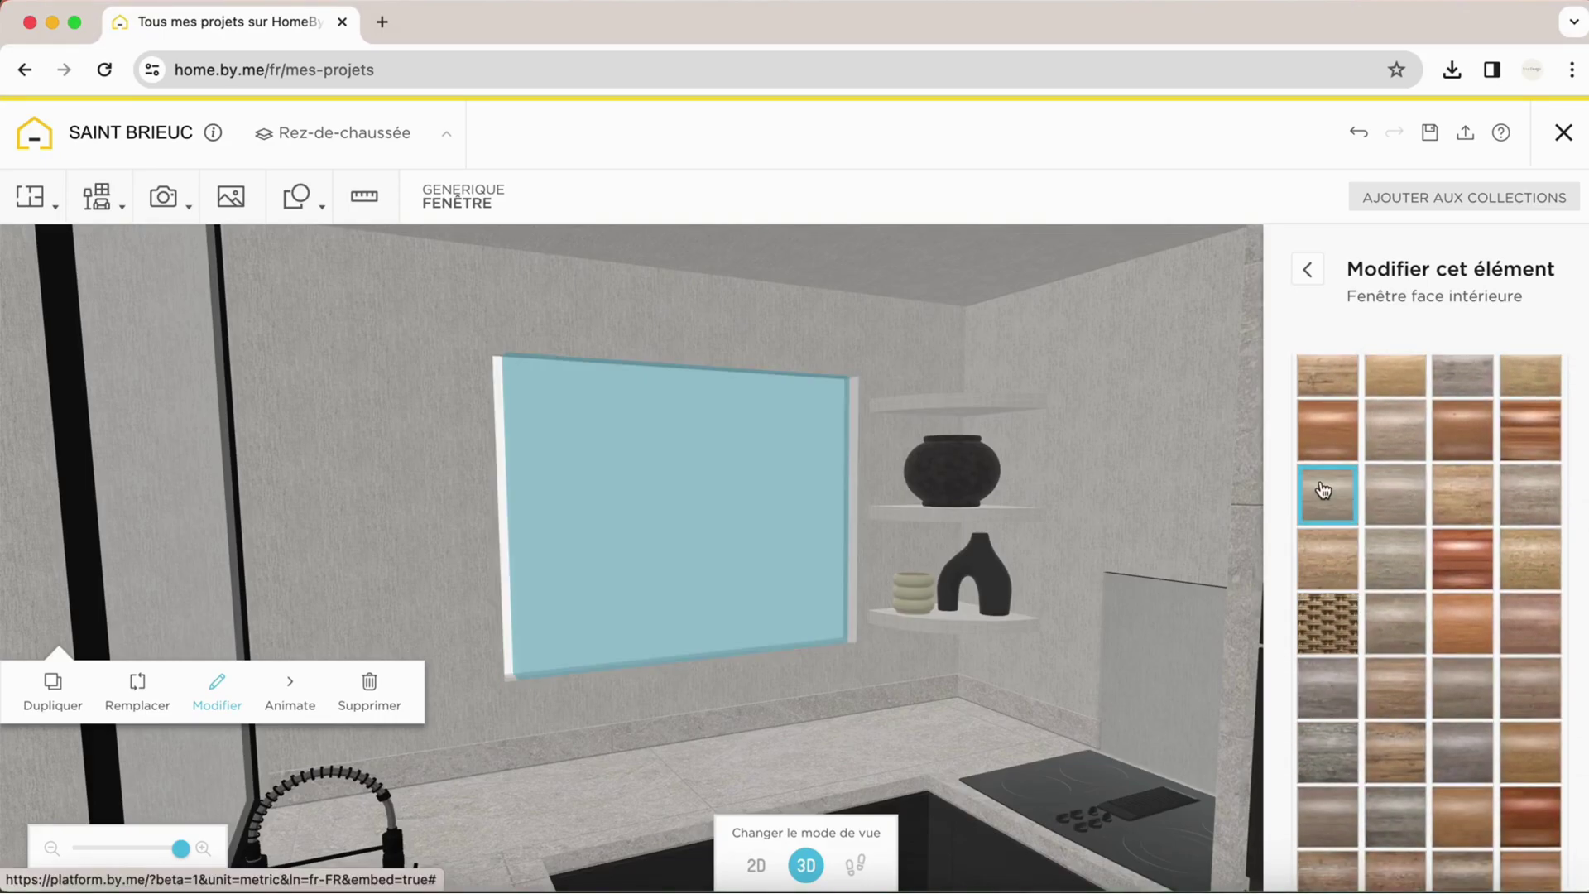
{"action": "left_click", "coordinate": [1301, 272]}
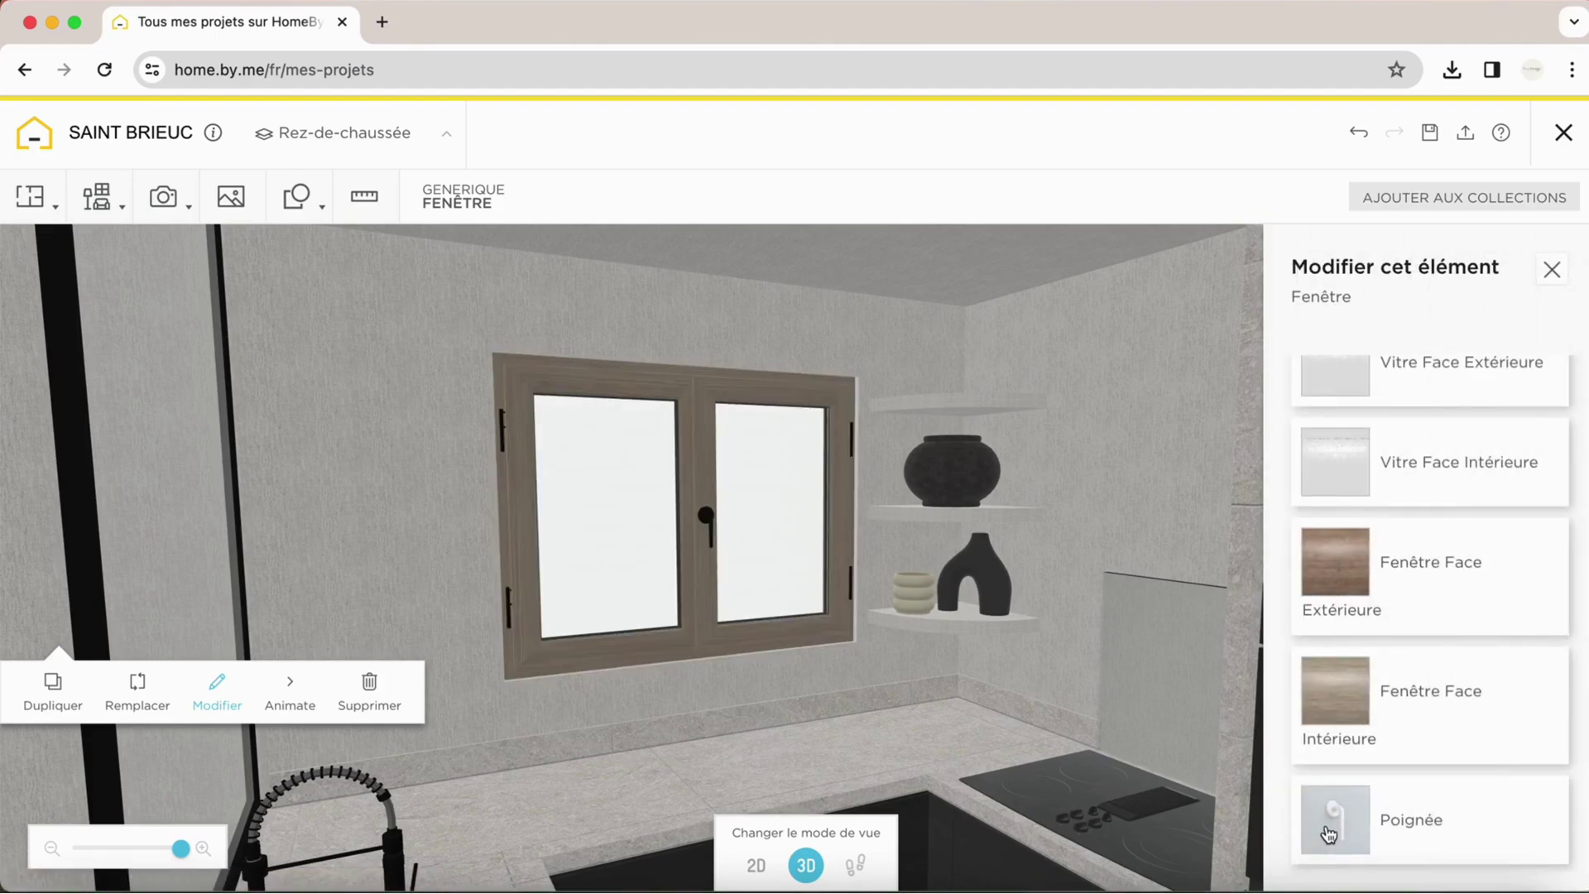
{"action": "left_click", "coordinate": [1328, 833]}
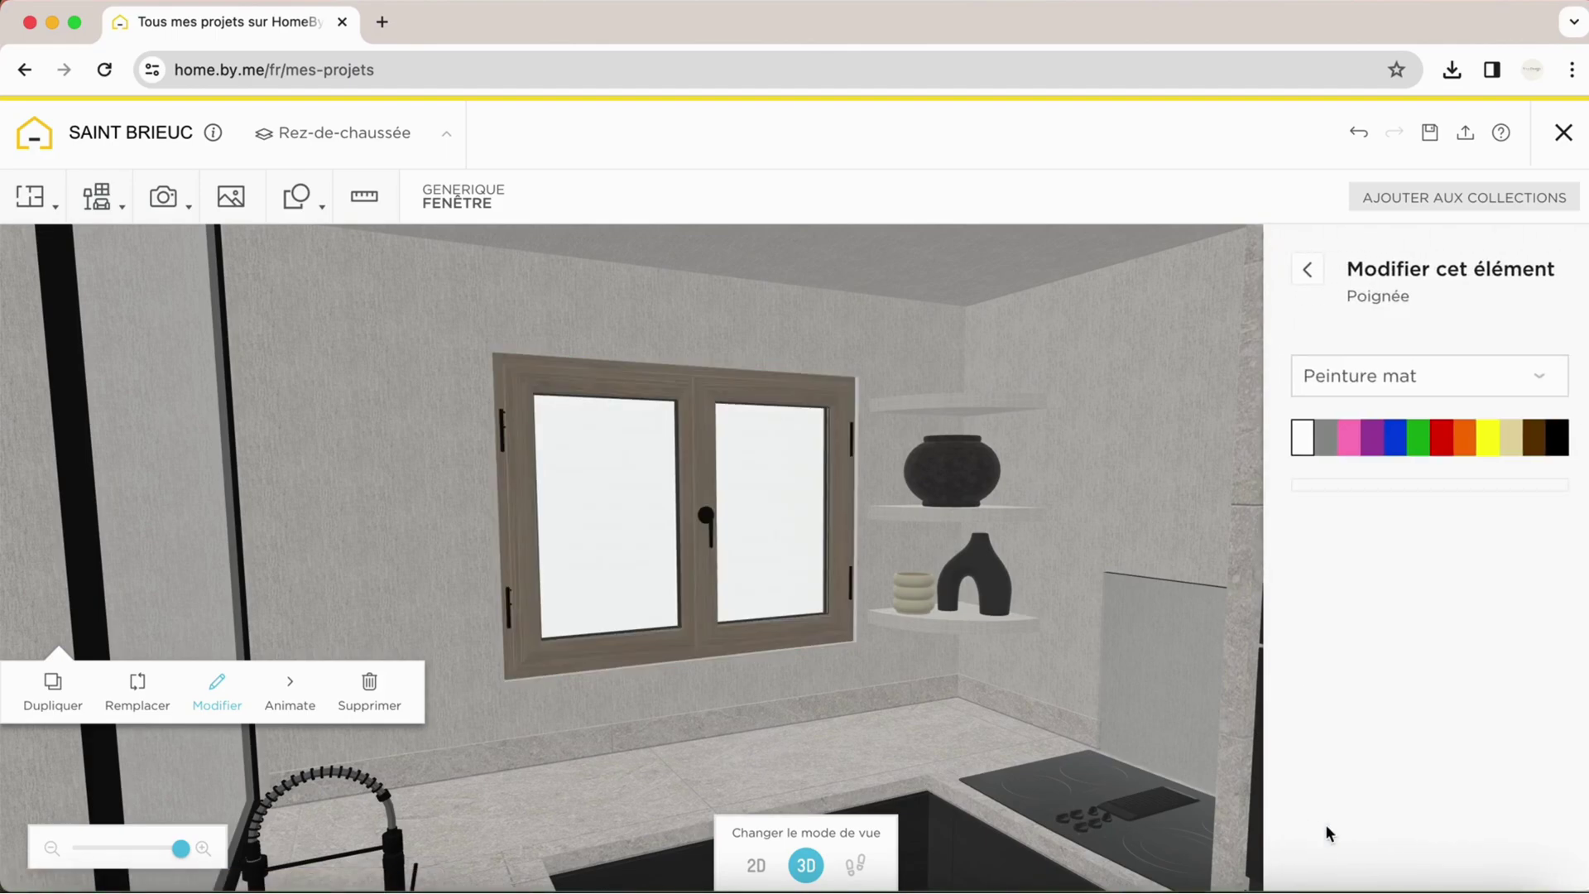
{"action": "left_click", "coordinate": [1307, 269]}
{"action": "scroll", "coordinate": [1321, 410], "scroll_direction": "up", "scroll_amount": 1}
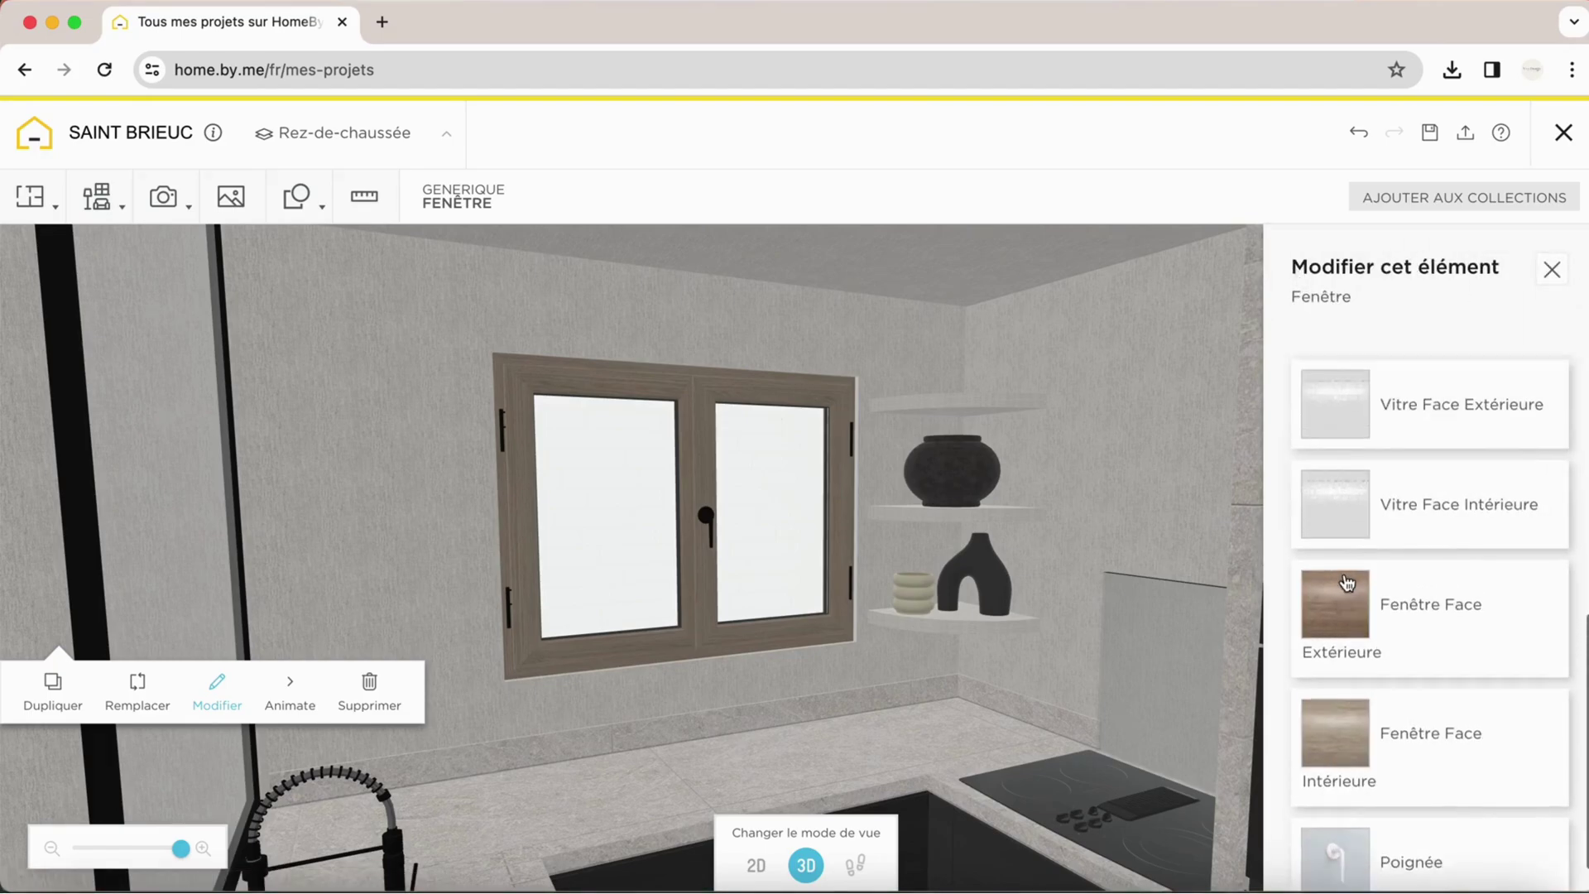
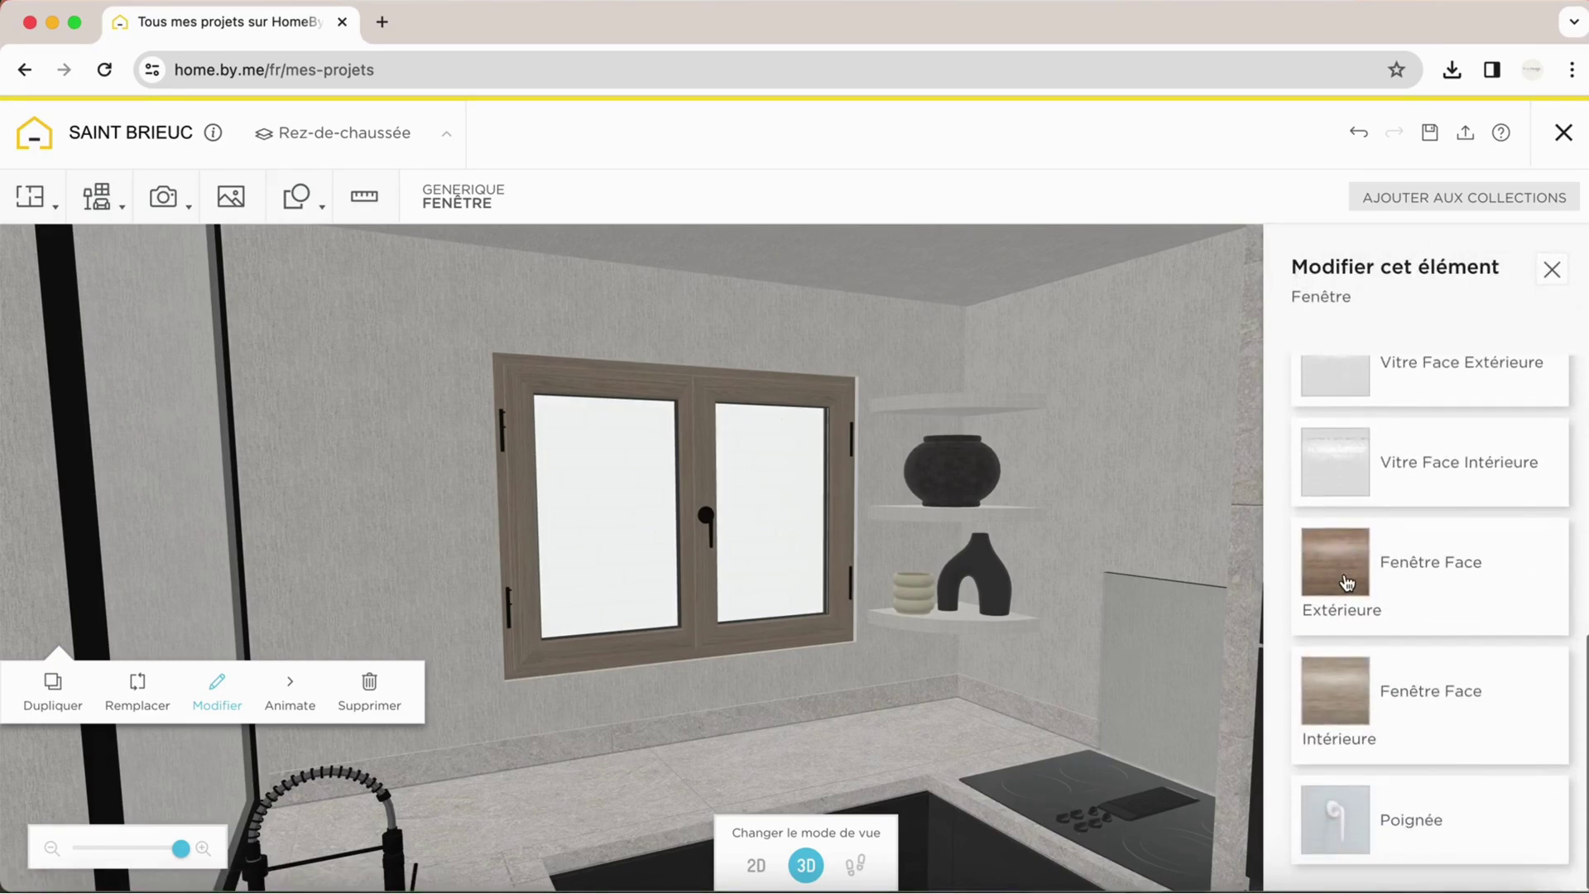
{"action": "scroll", "coordinate": [1347, 581], "scroll_direction": "up", "scroll_amount": 5}
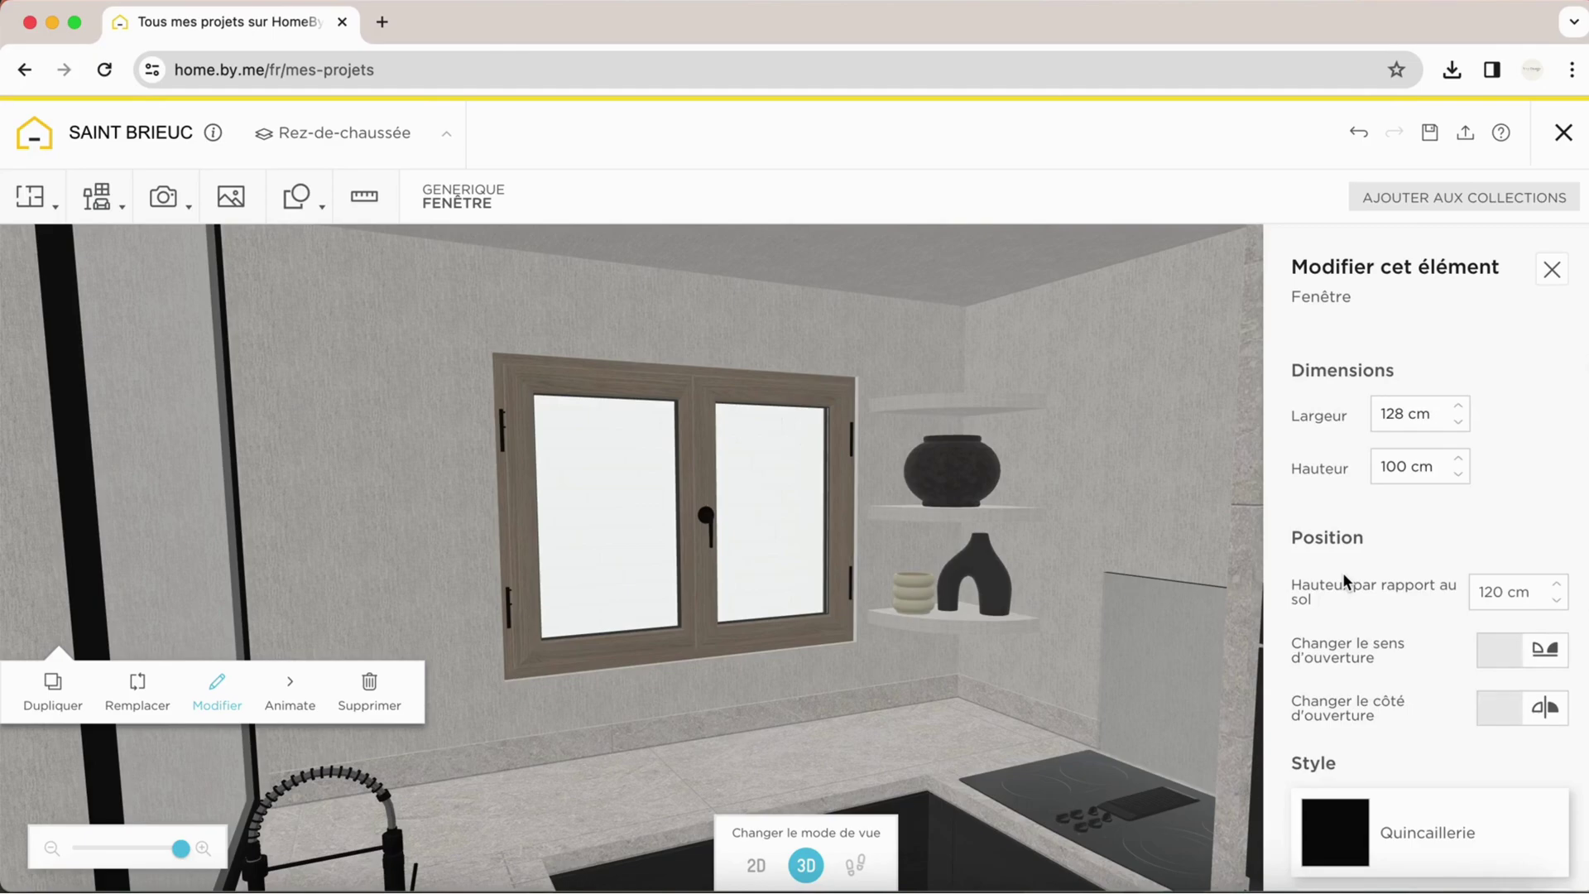
- Close the window settings, face the wooden window, and use Animate to swing its casements open
{"action": "left_click_drag", "start_coordinate": [1026, 291], "coordinate": [923, 348]}
{"action": "left_click", "coordinate": [918, 343]}
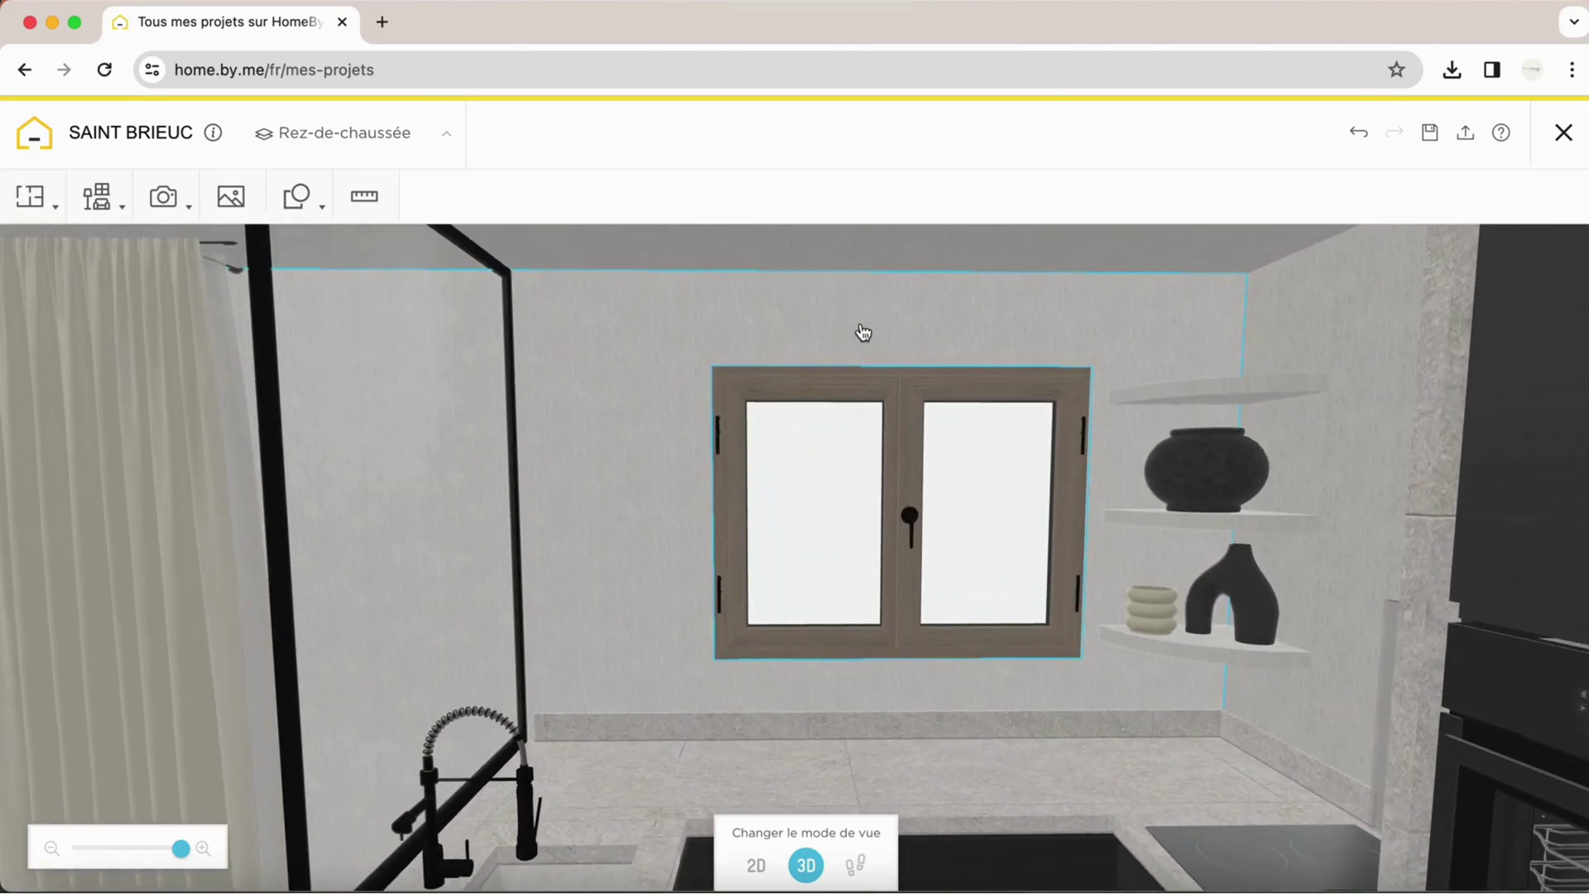
{"action": "left_click", "coordinate": [839, 425]}
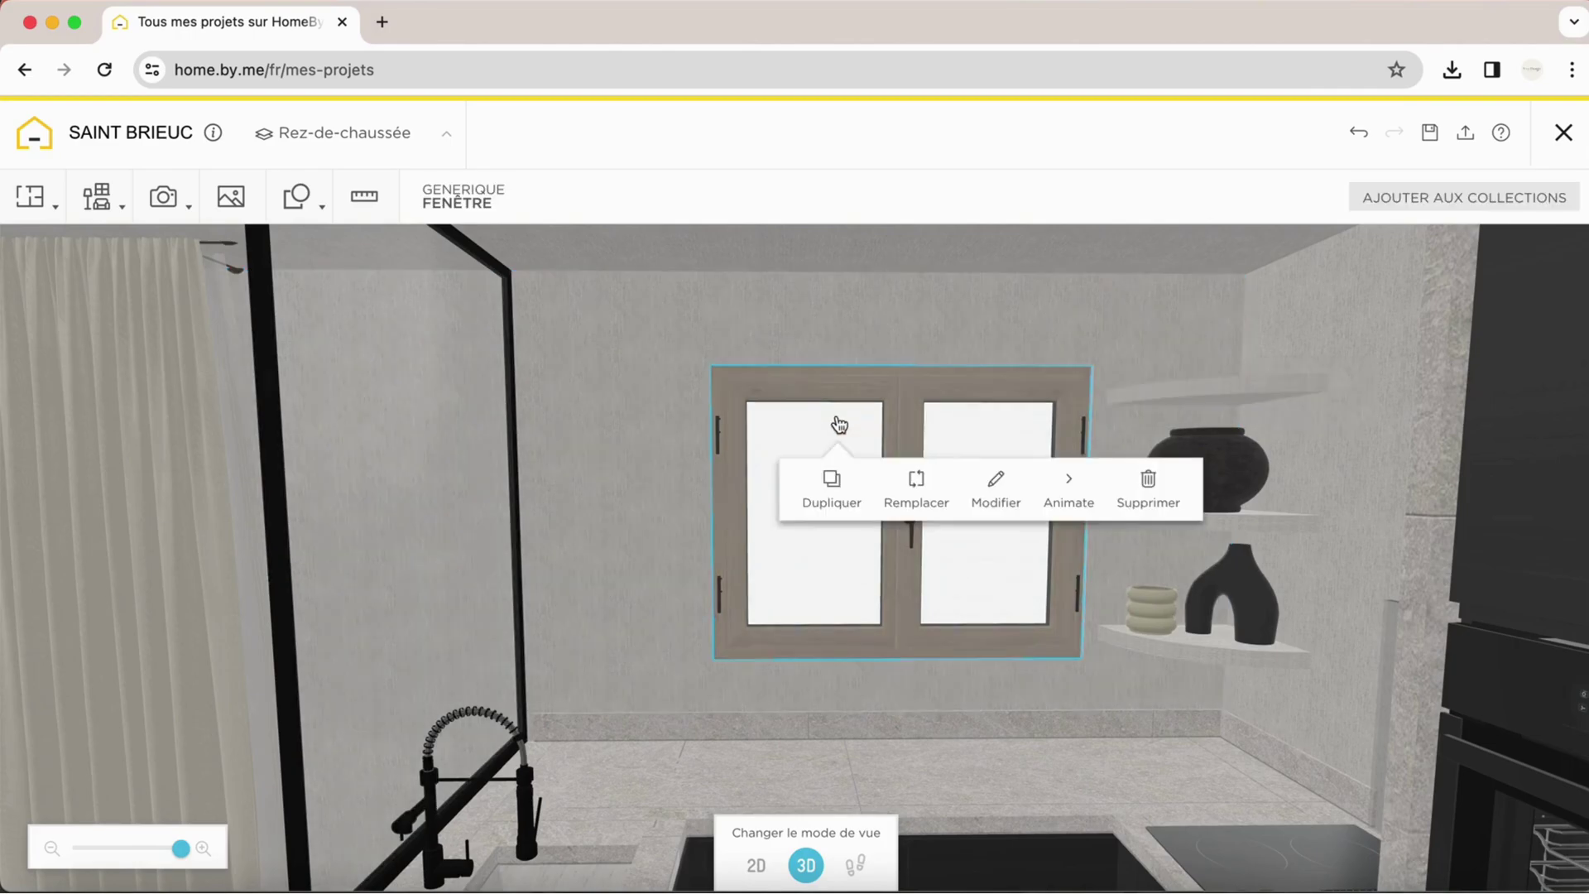
{"action": "left_click", "coordinate": [990, 479]}
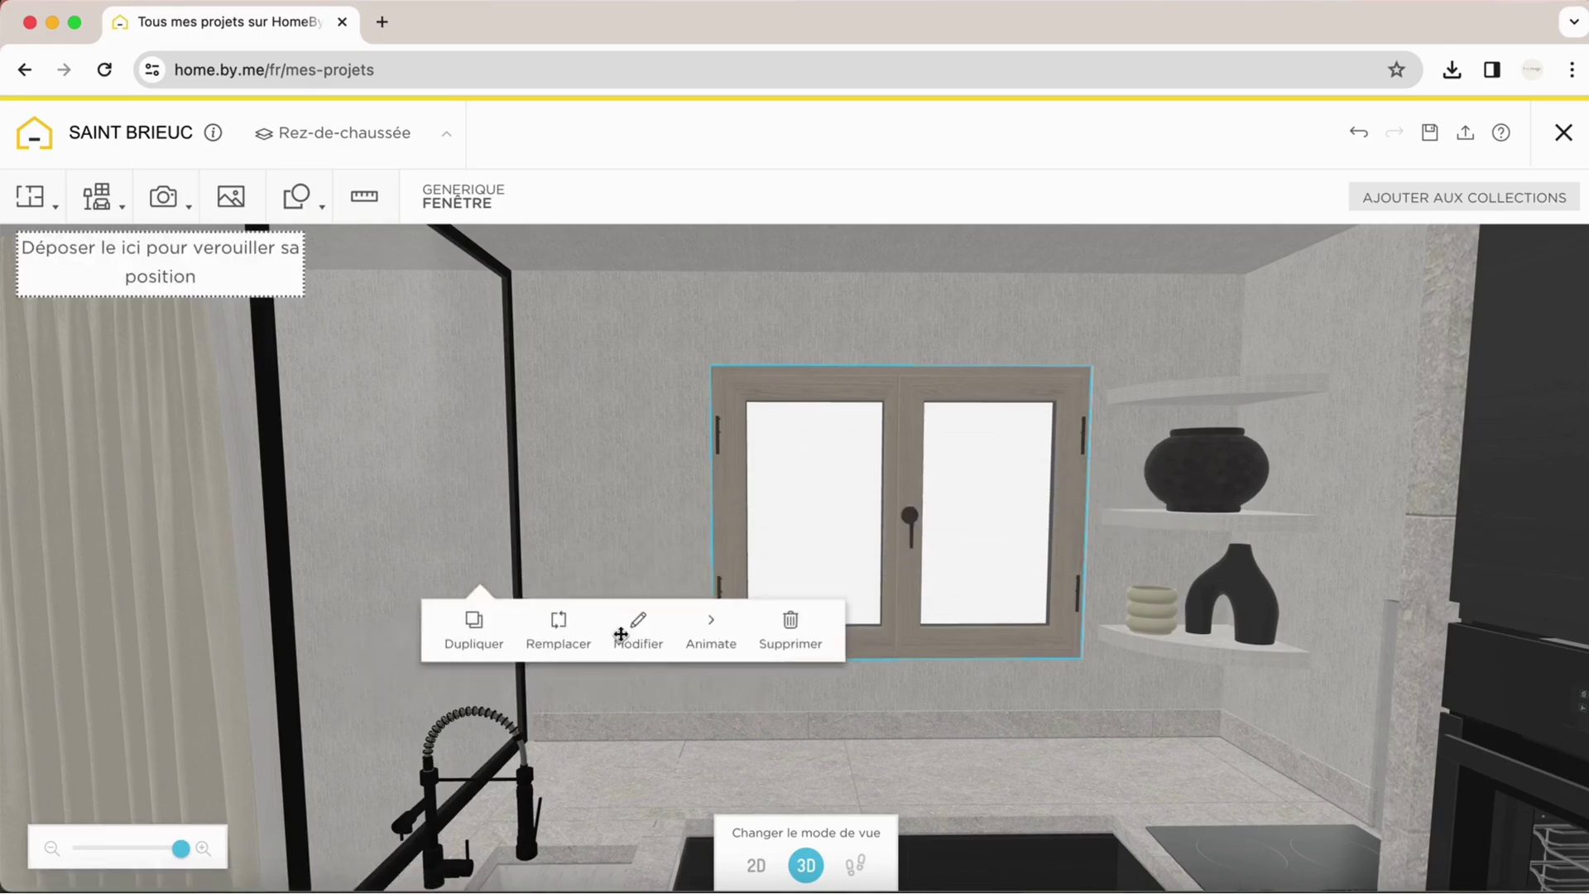
{"action": "left_click_drag", "start_coordinate": [1039, 469], "coordinate": [516, 666]}
{"action": "left_click", "coordinate": [558, 695]}
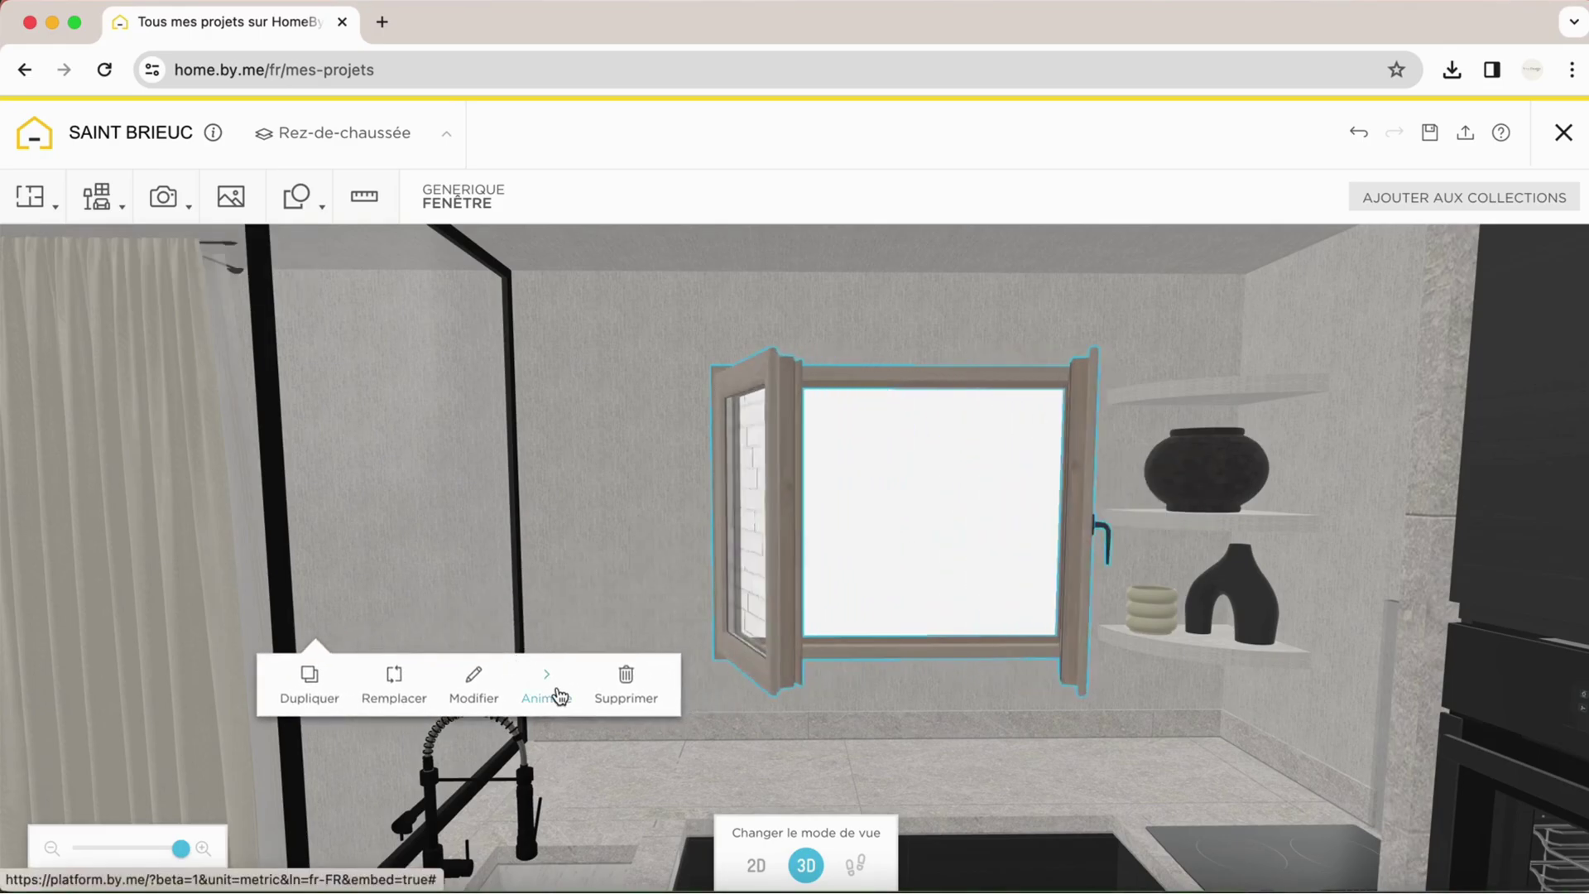